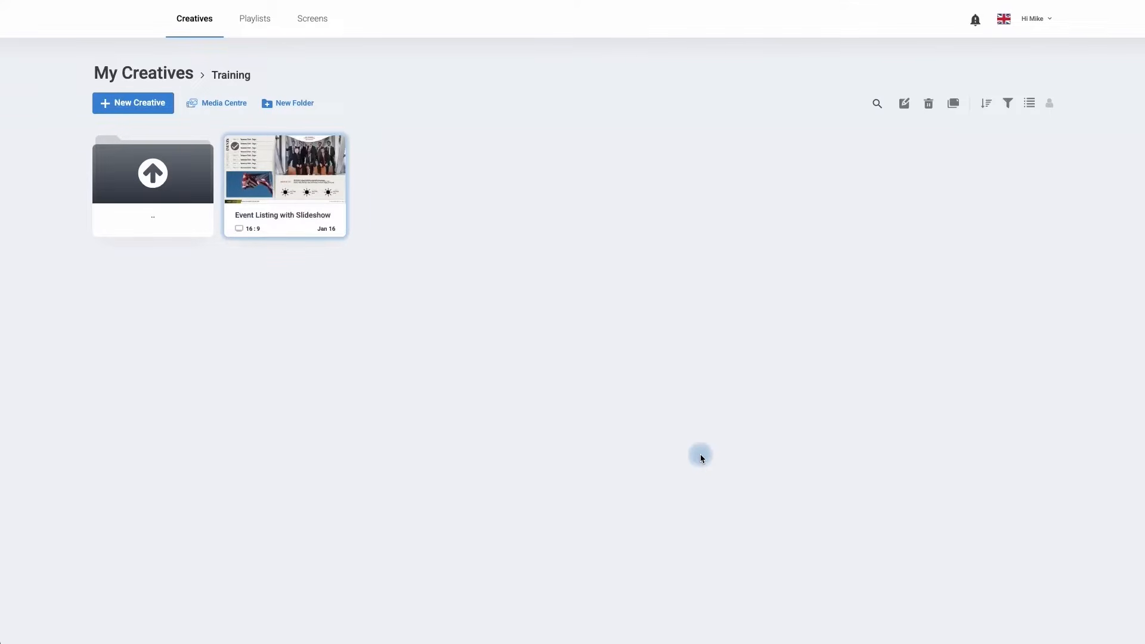
# Create a new 16:9 creative from a blank page instead of a template
pyautogui.tripleClick(173, 73)
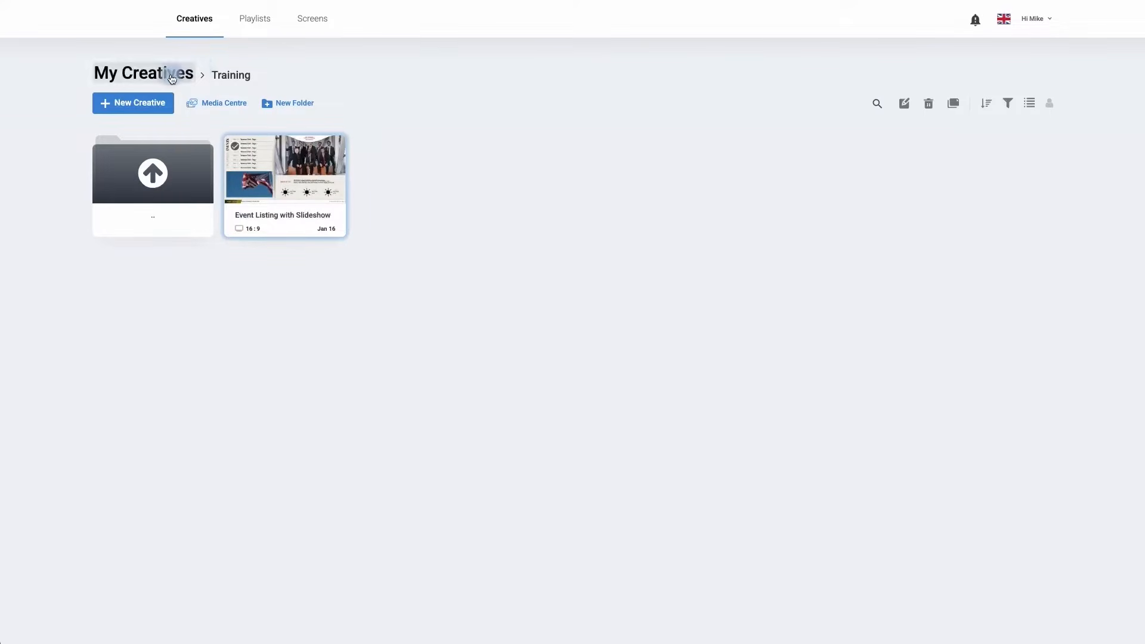
pyautogui.click(132, 106)
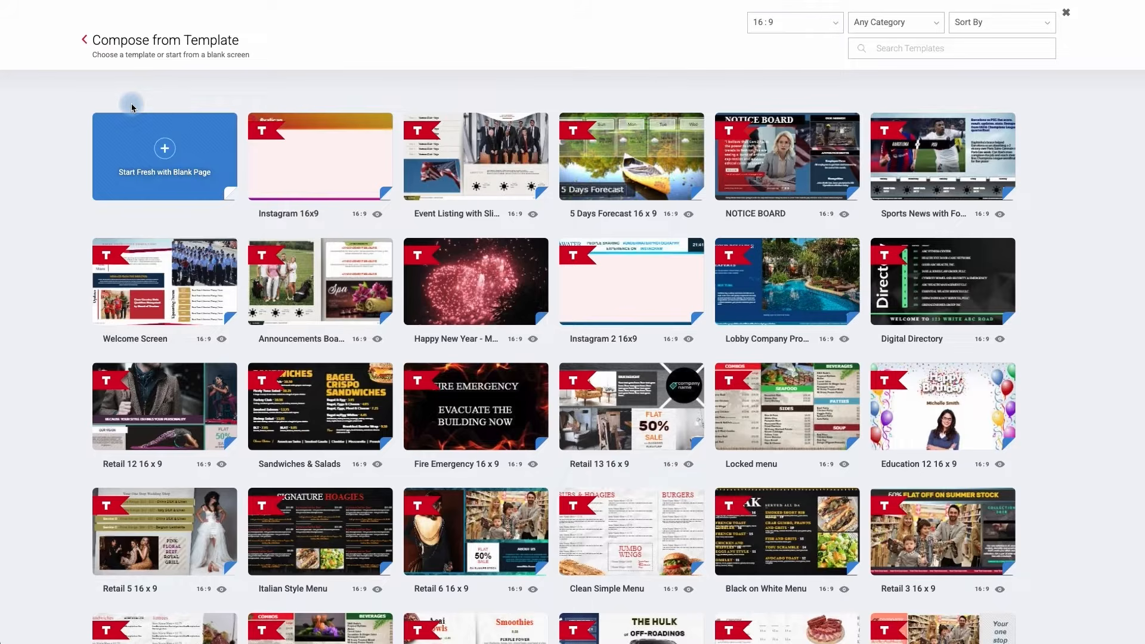
pyautogui.scroll(-5, 329, 232)
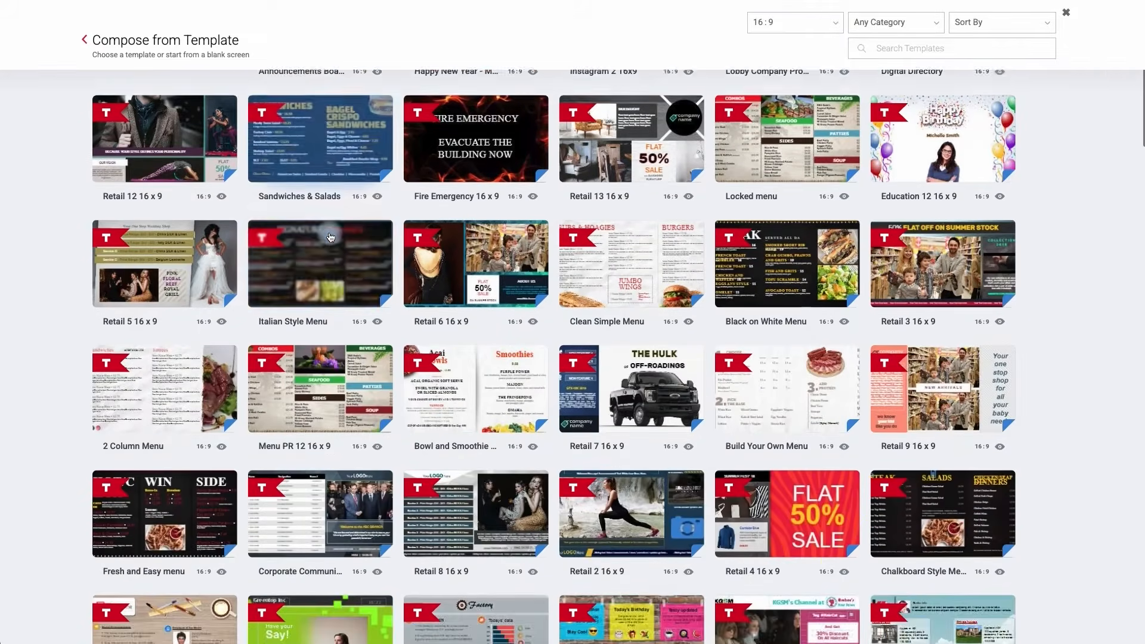
pyautogui.scroll(-4, 330, 237)
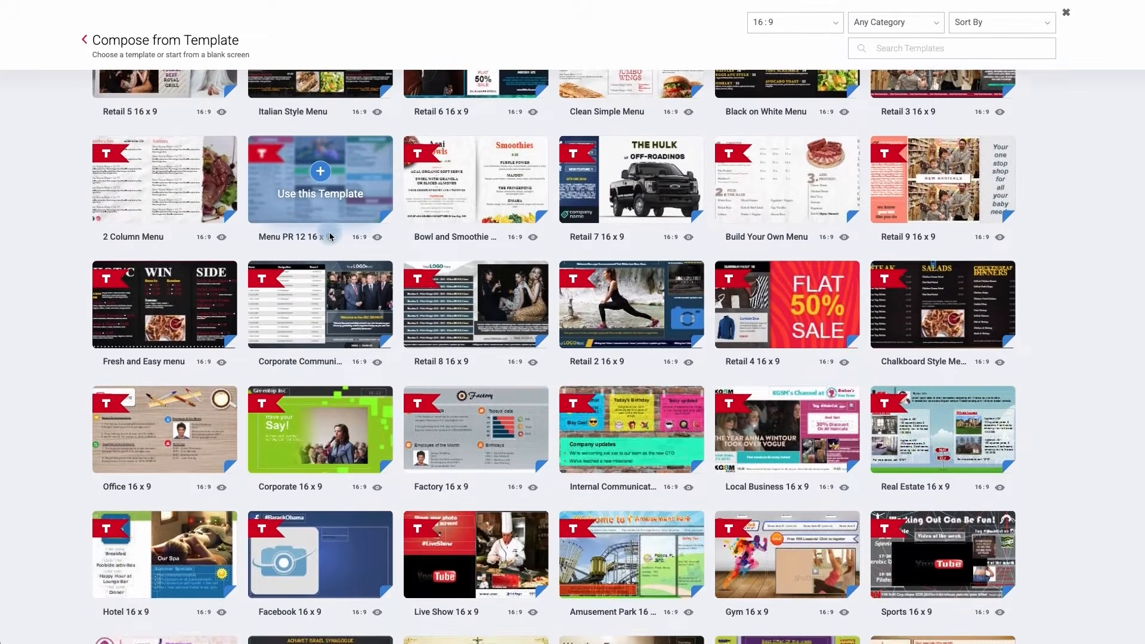
pyautogui.scroll(8, 330, 234)
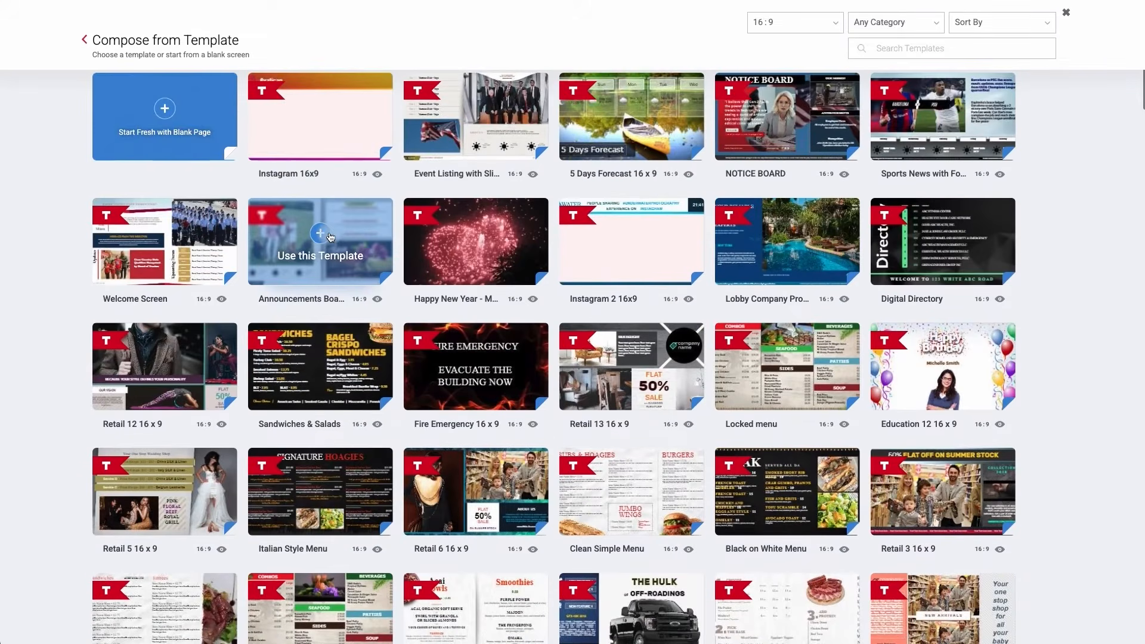
pyautogui.scroll(1, 325, 263)
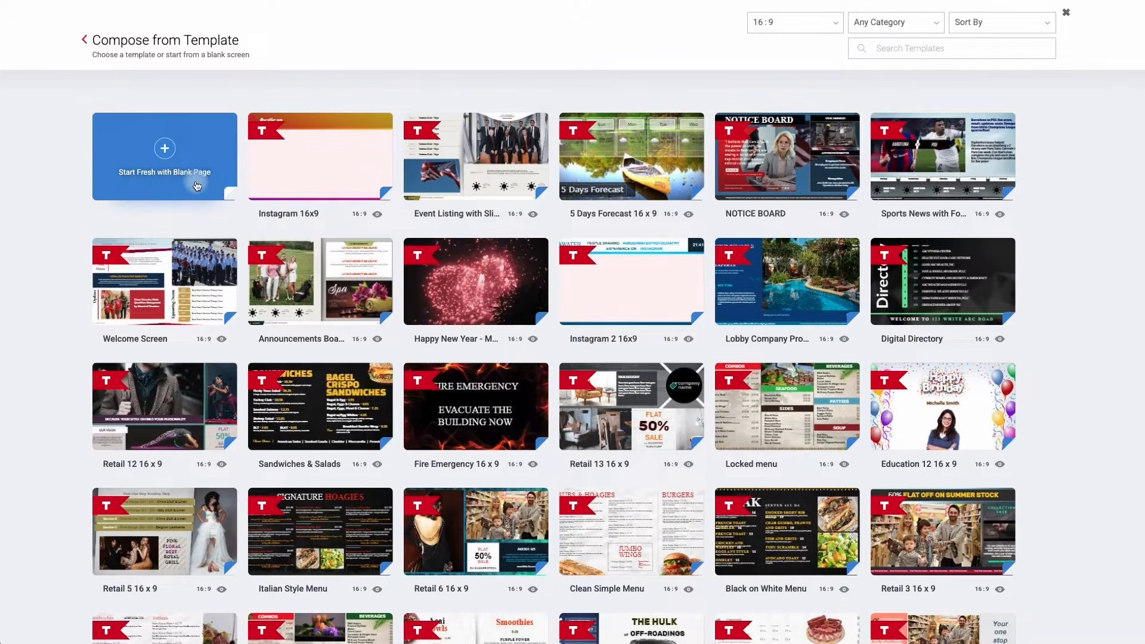
pyautogui.click(166, 156)
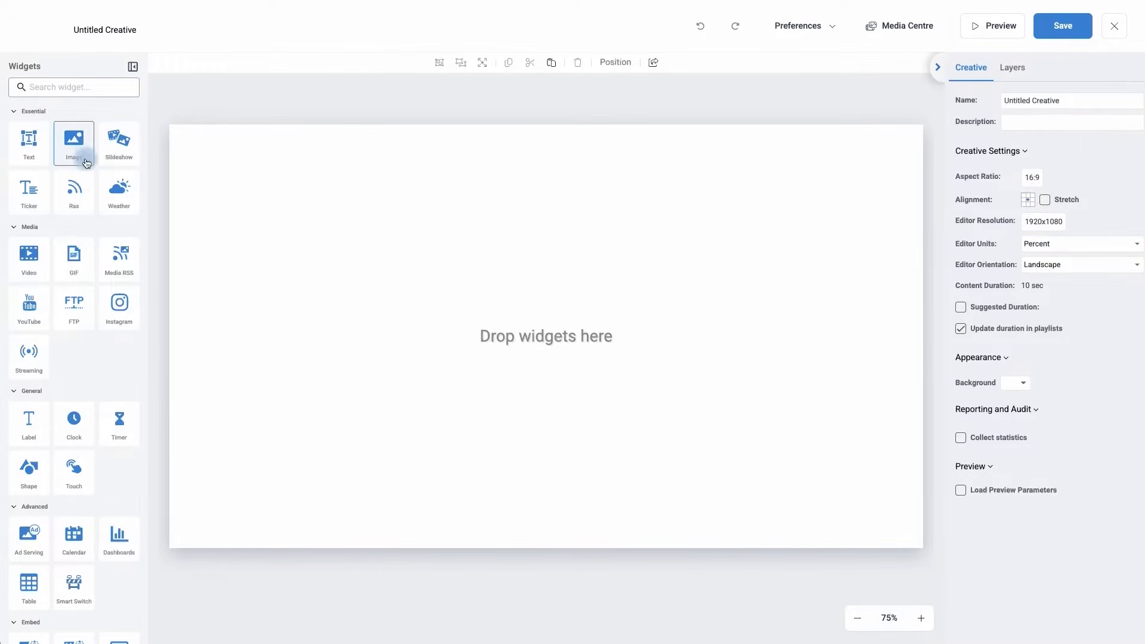
pyautogui.scroll(-1, 86, 163)
pyautogui.scroll(1, 87, 163)
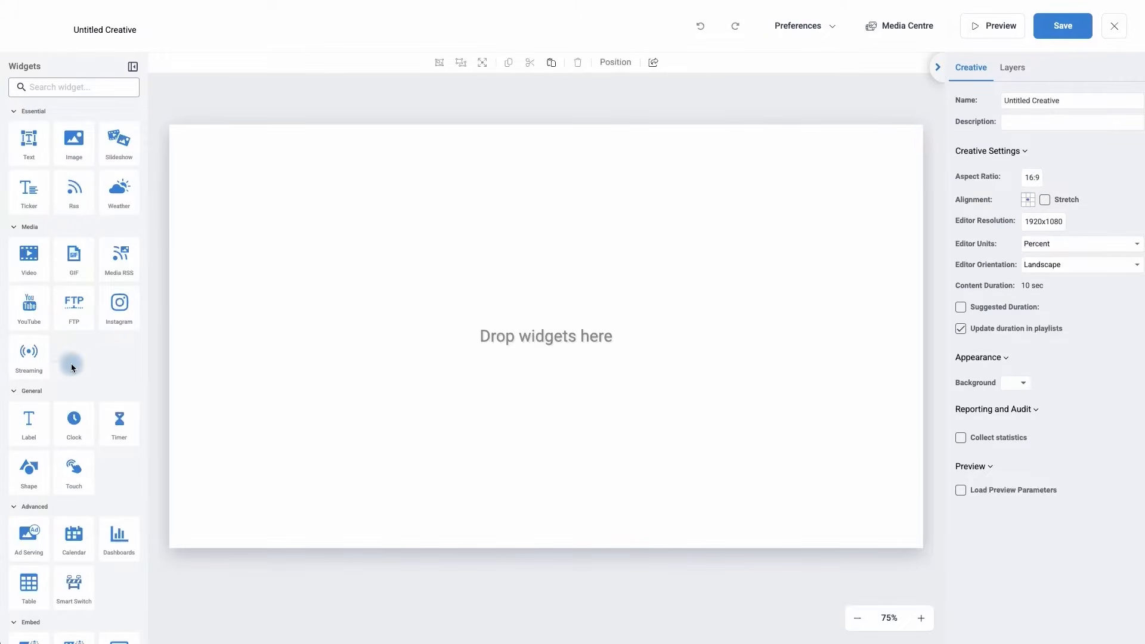
pyautogui.scroll(-2, 56, 374)
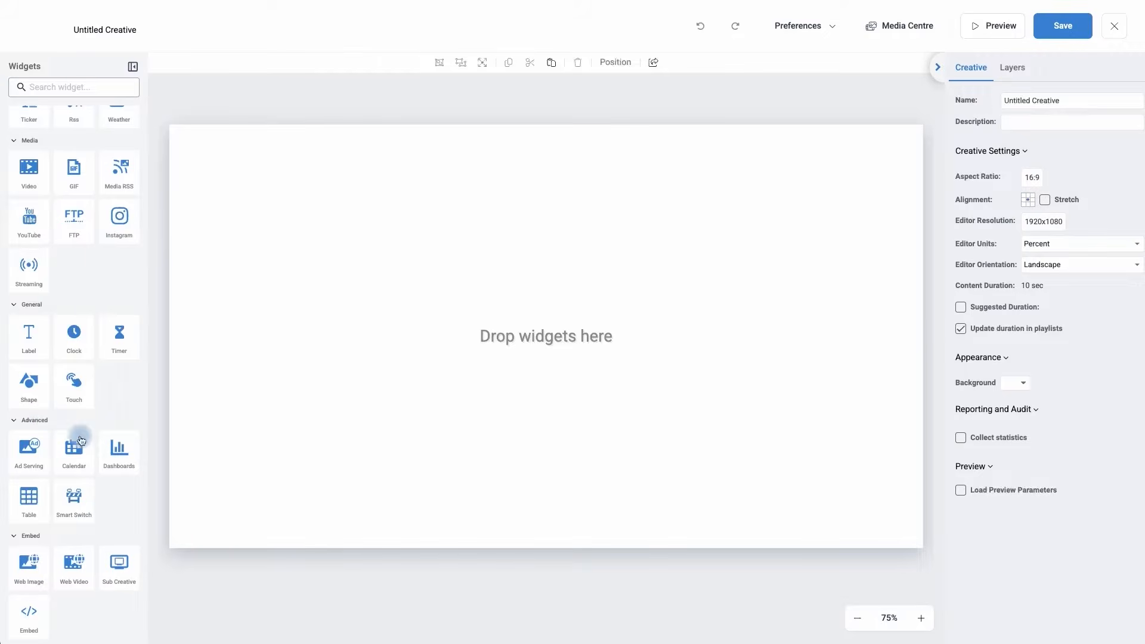
pyautogui.scroll(2, 64, 519)
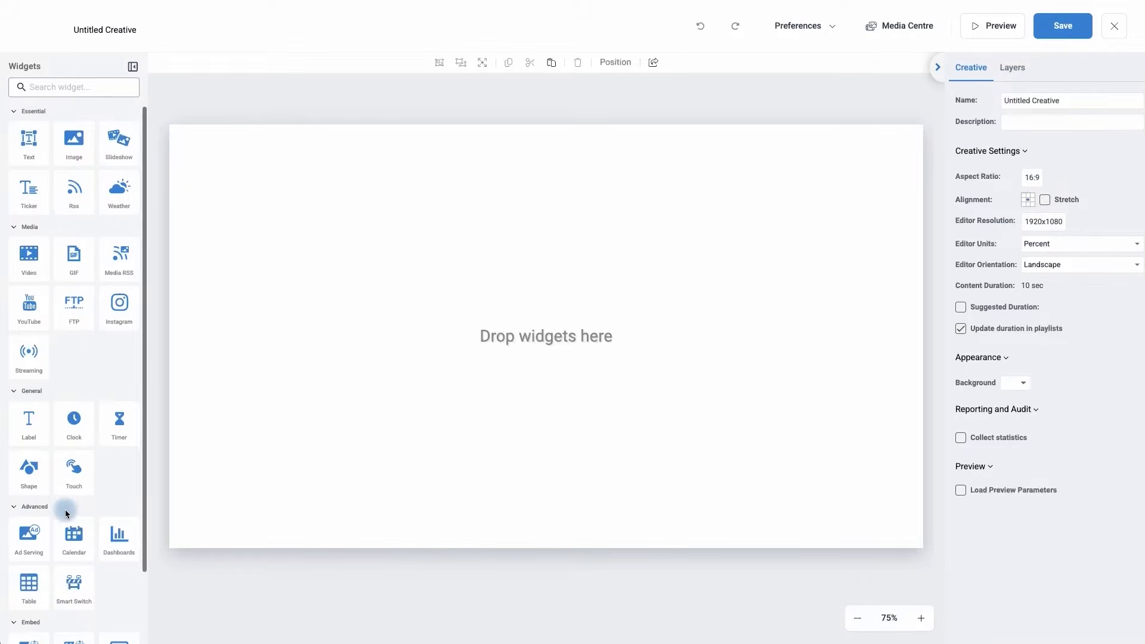
pyautogui.click(71, 90)
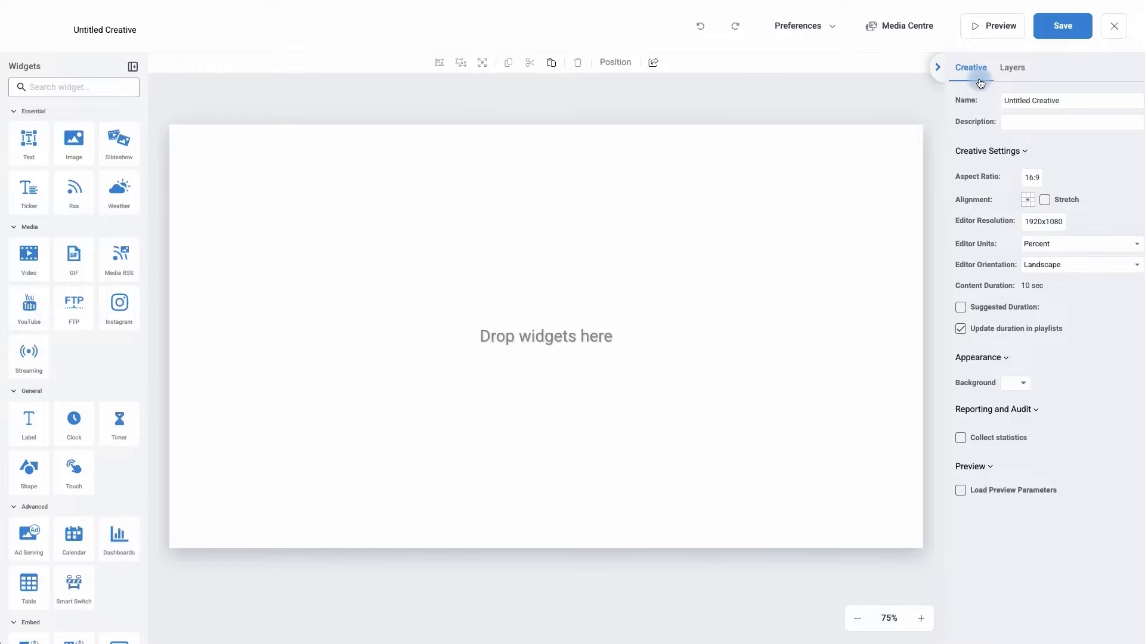
# Rename the creative as Widgets
pyautogui.tripleClick(1019, 102)
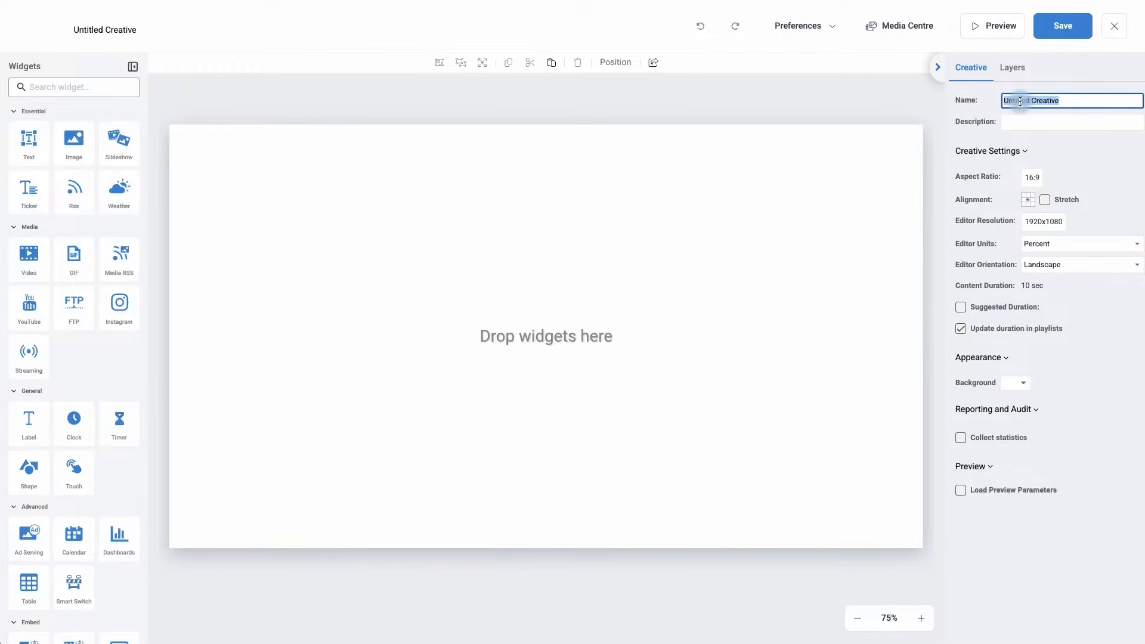
pyautogui.write('Widgets')
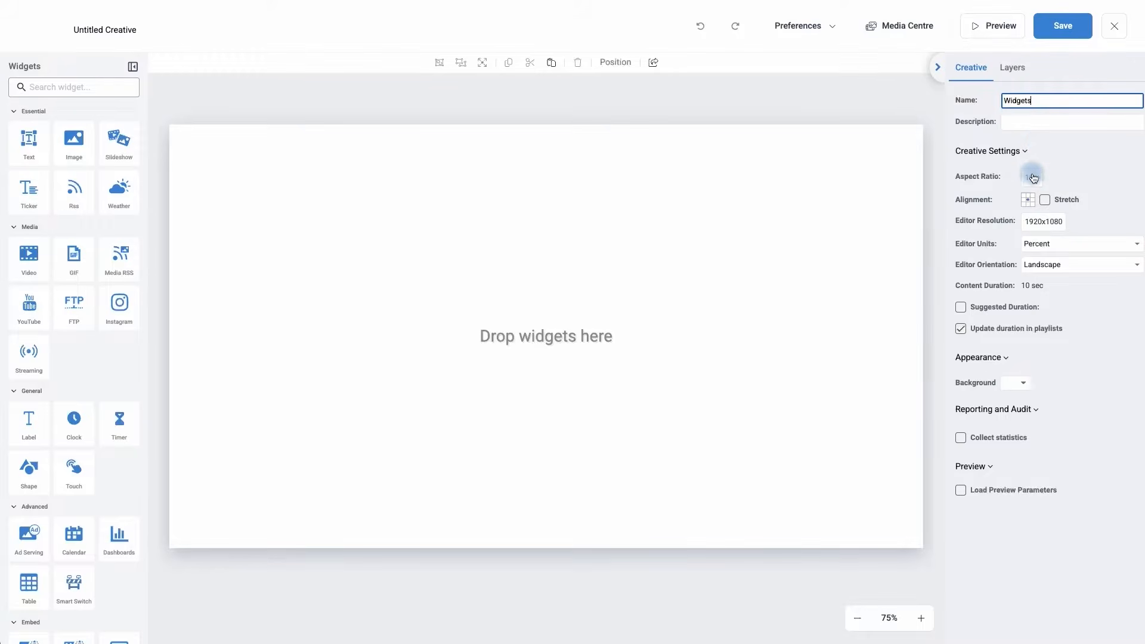
pyautogui.click(1033, 224)
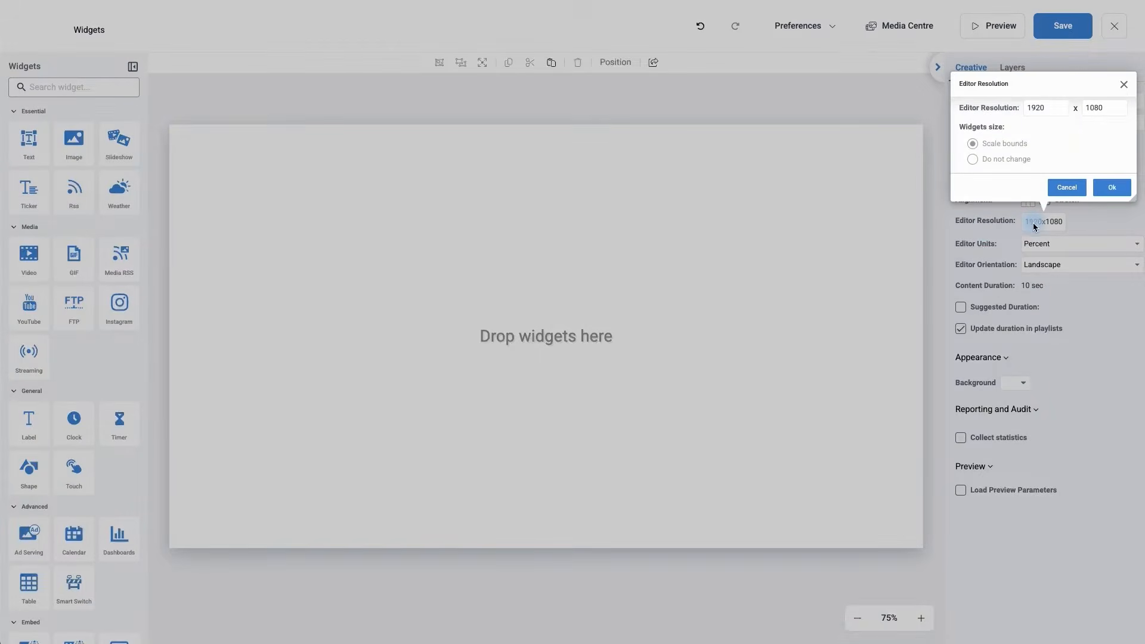
pyautogui.doubleClick(1041, 108)
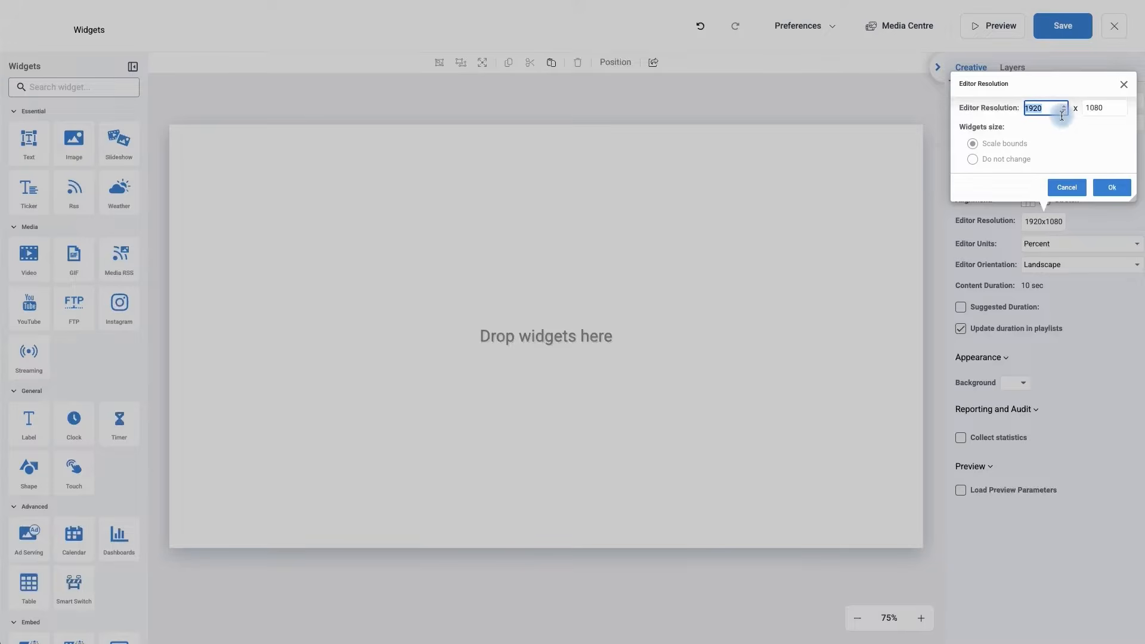
pyautogui.click(1065, 188)
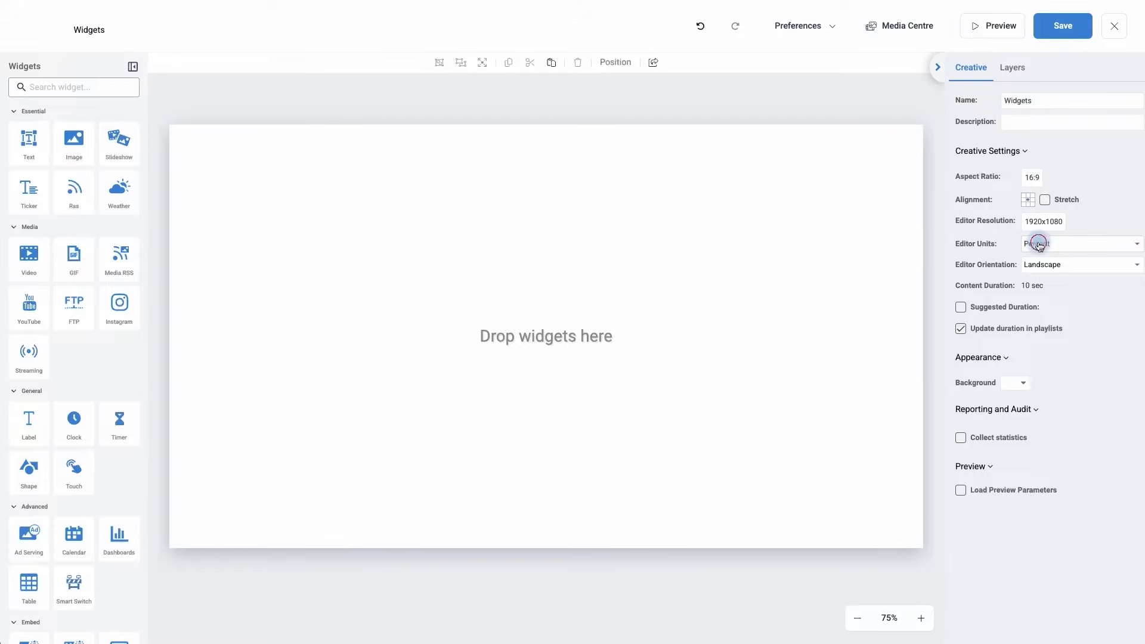
# Switch the editor orientation to Portrait and back to Landscape
pyautogui.click(1038, 244)
pyautogui.click(1039, 244)
pyautogui.click(1042, 270)
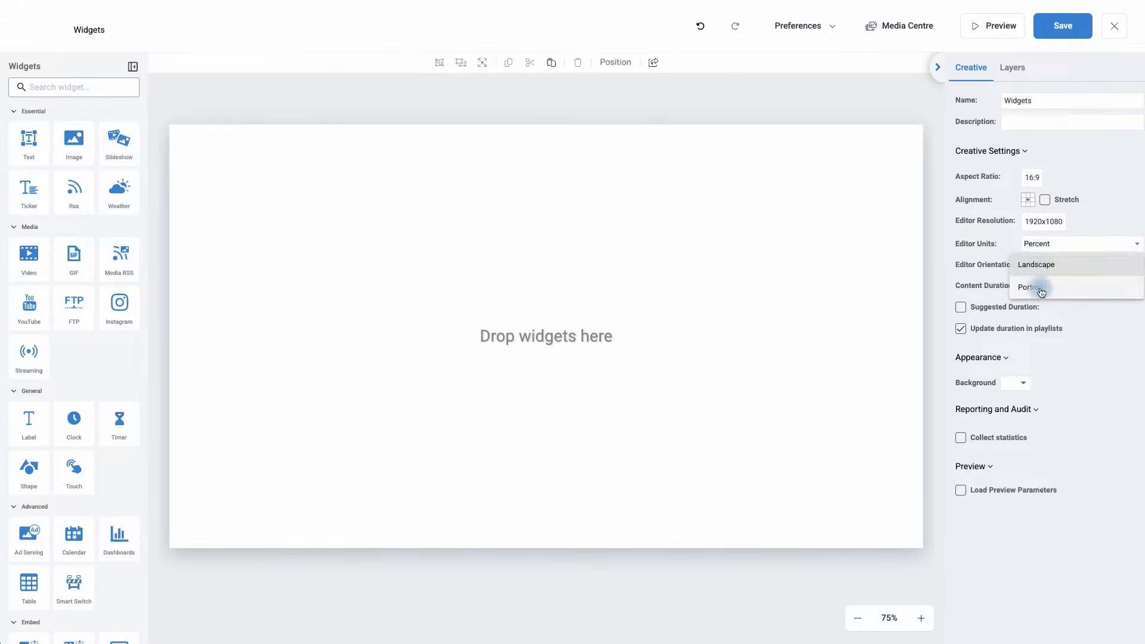
pyautogui.click(1038, 287)
pyautogui.click(1045, 272)
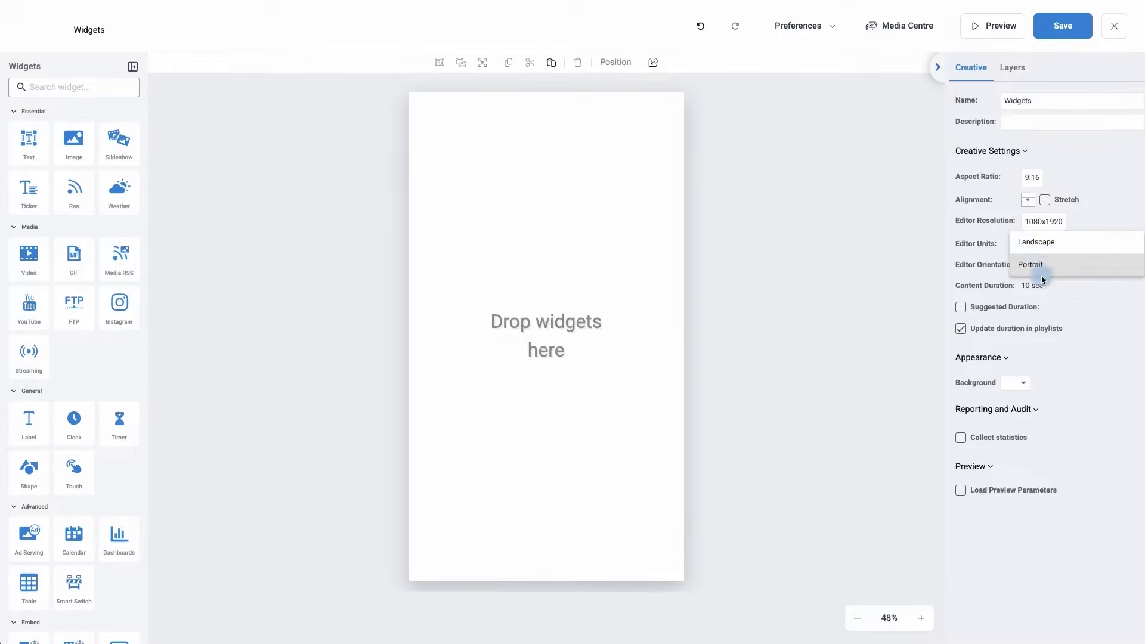
pyautogui.click(1040, 243)
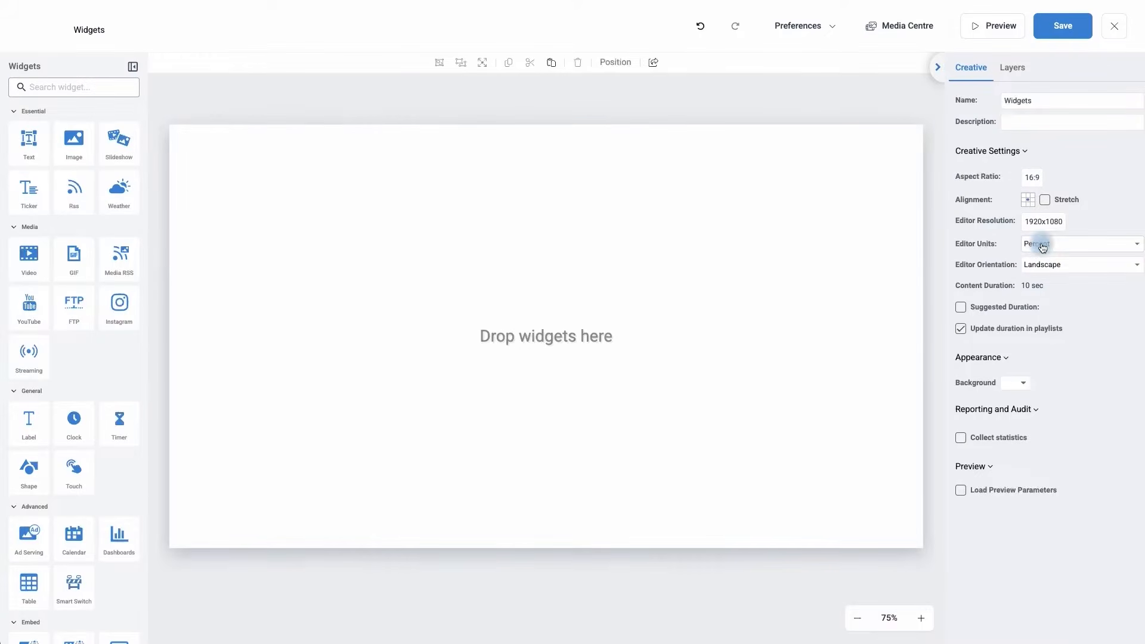
# Open the creative's background choices and browse the stock photos down to the ivy-covered wood and orange brick wall images
pyautogui.click(1020, 385)
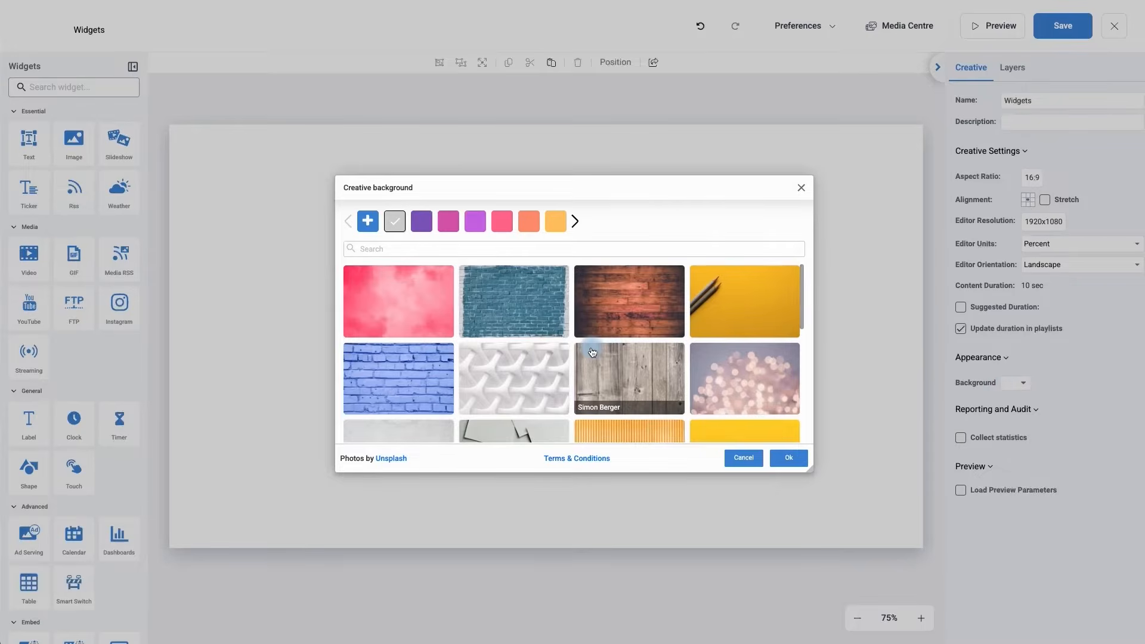
pyautogui.scroll(-2, 592, 351)
pyautogui.scroll(-10, 592, 352)
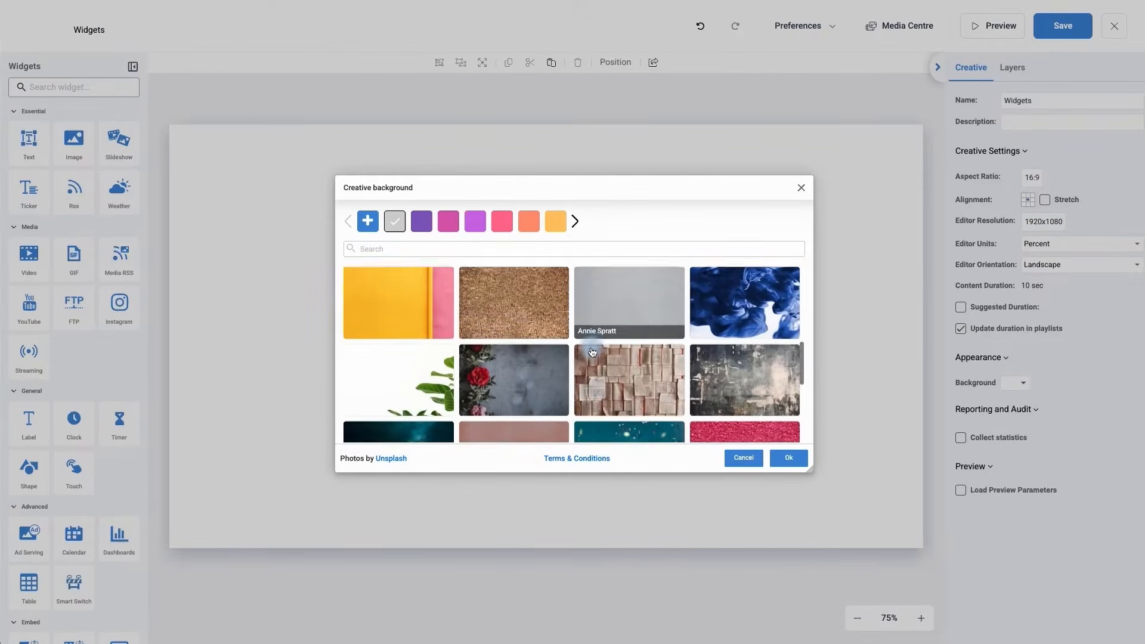
pyautogui.scroll(-3, 592, 352)
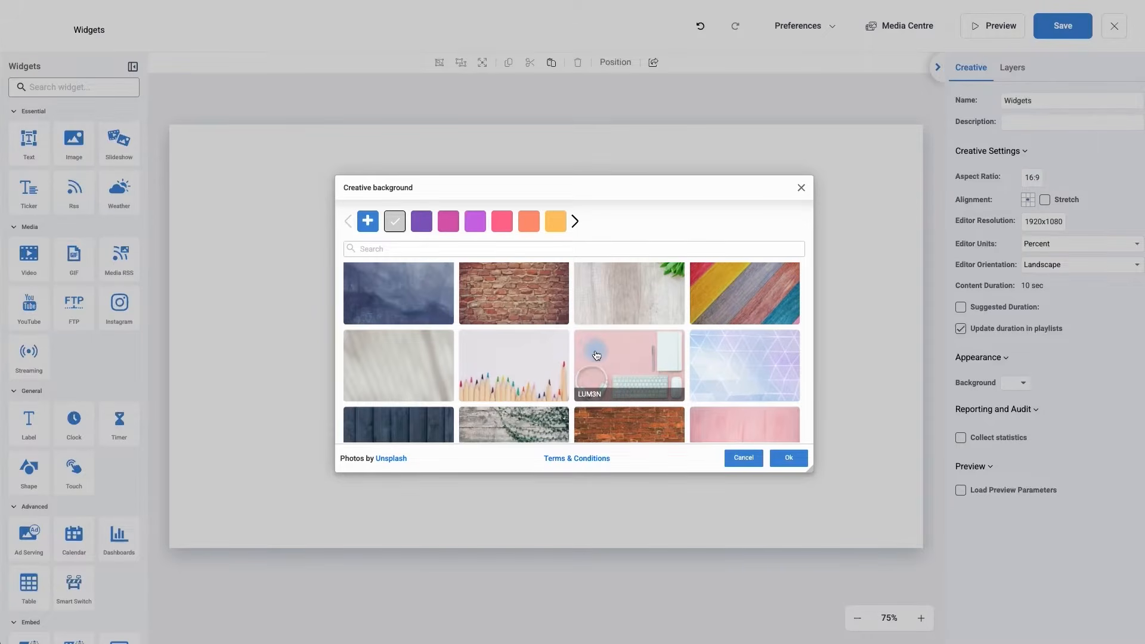
pyautogui.scroll(-3, 590, 352)
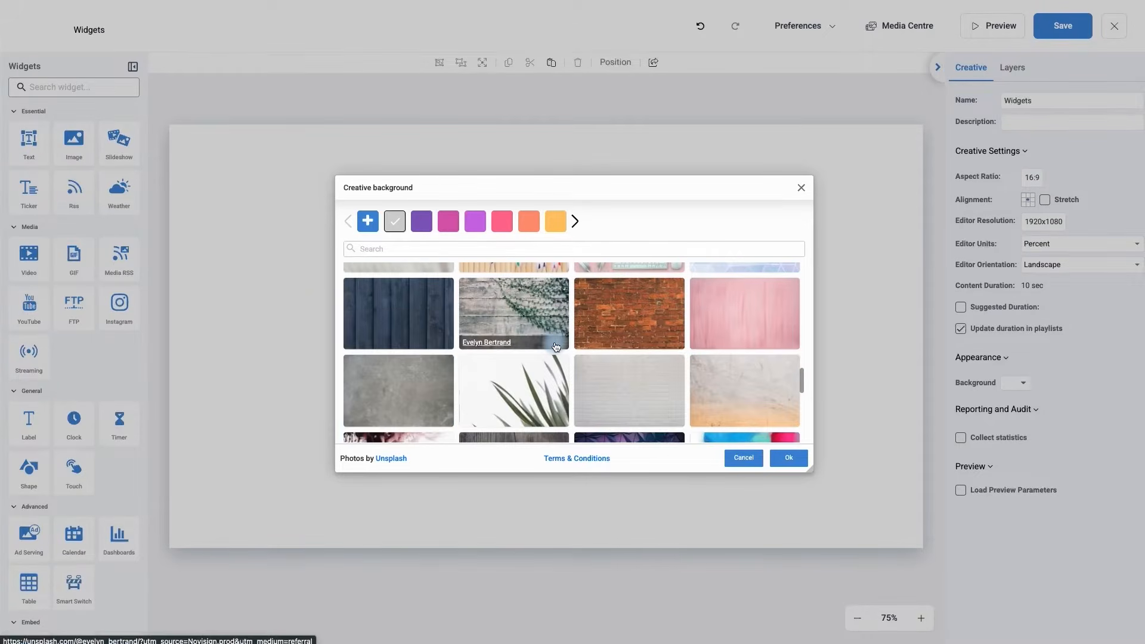
# Try the ivy-covered wood photo and a solid dark blue colour as the creative's background
pyautogui.click(524, 316)
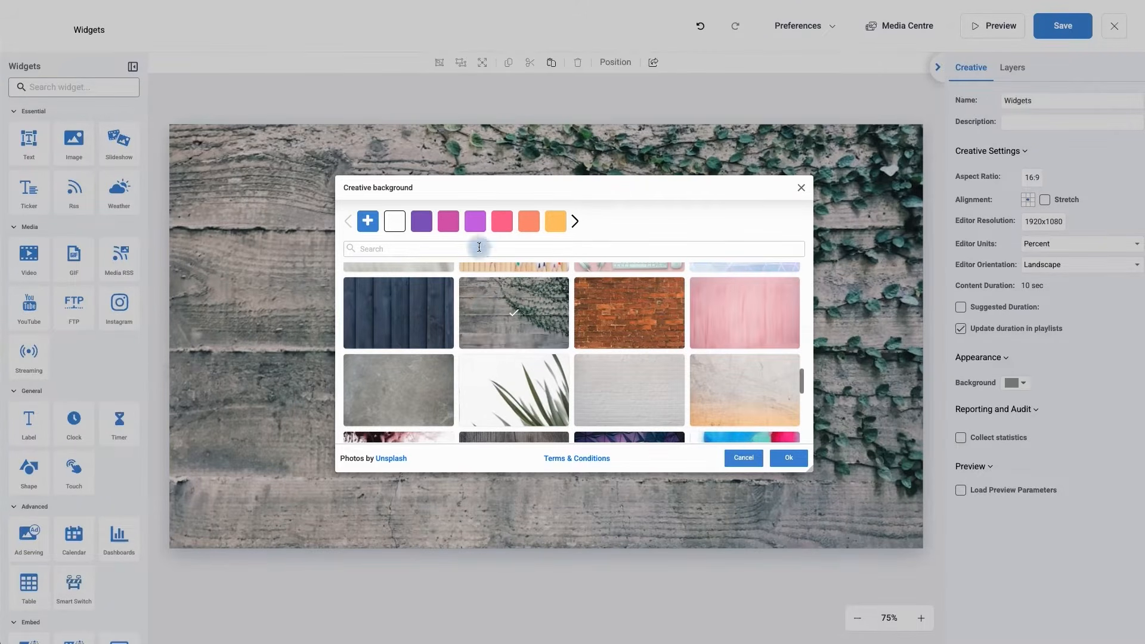
pyautogui.click(576, 223)
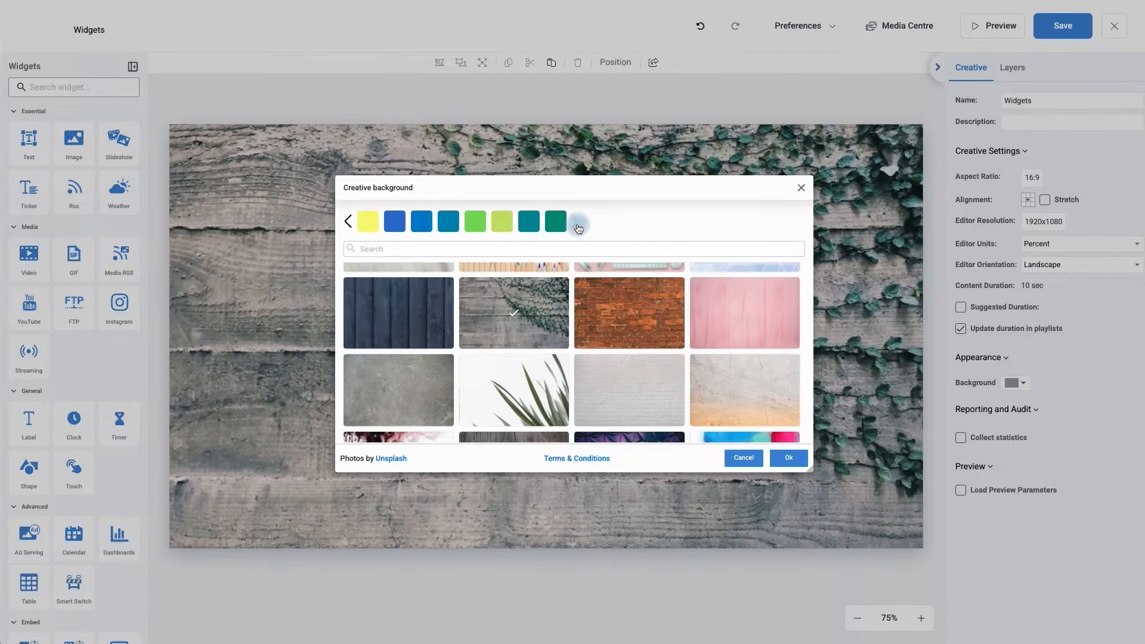
pyautogui.click(422, 223)
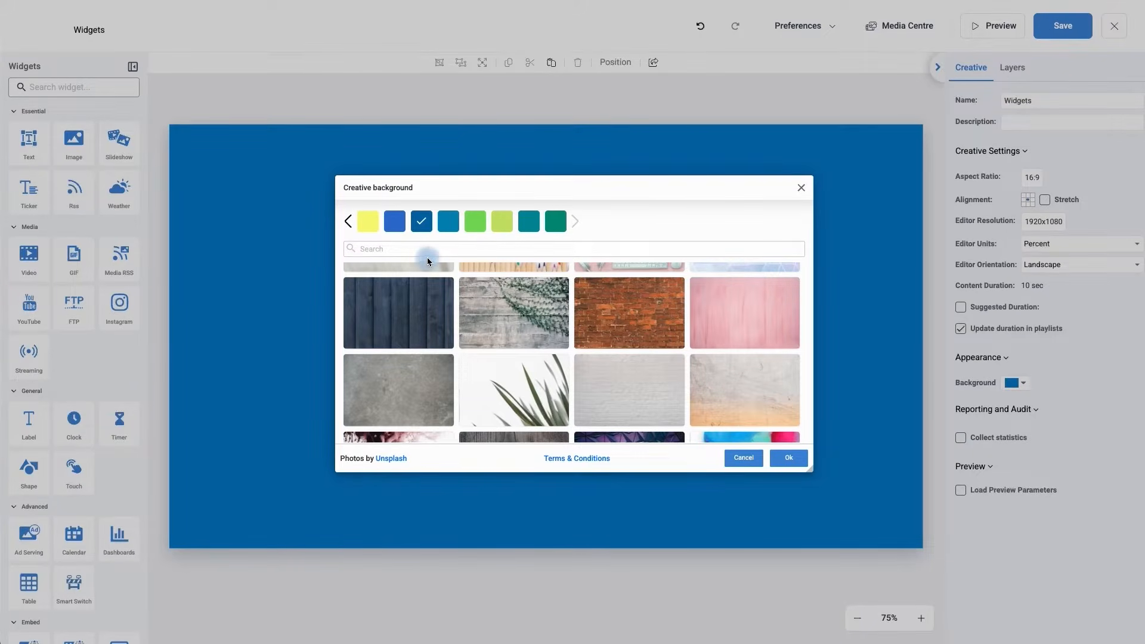
# Apply a custom horizontal gradient background with Colour 1 set to 3300ff at 68 opacity
pyautogui.click(351, 227)
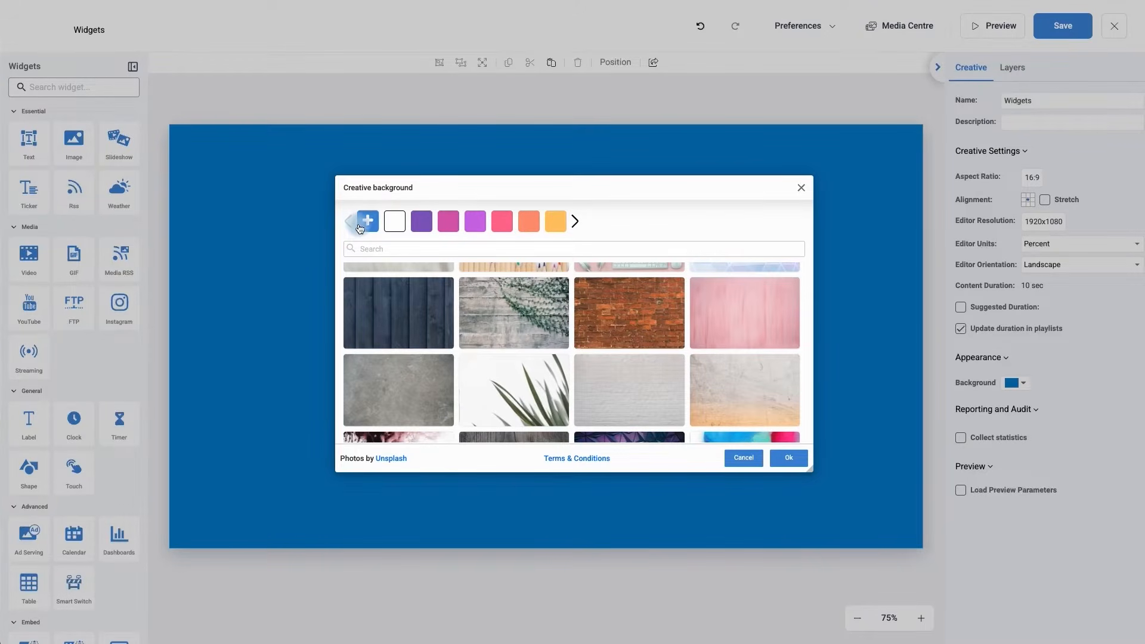
pyautogui.click(366, 229)
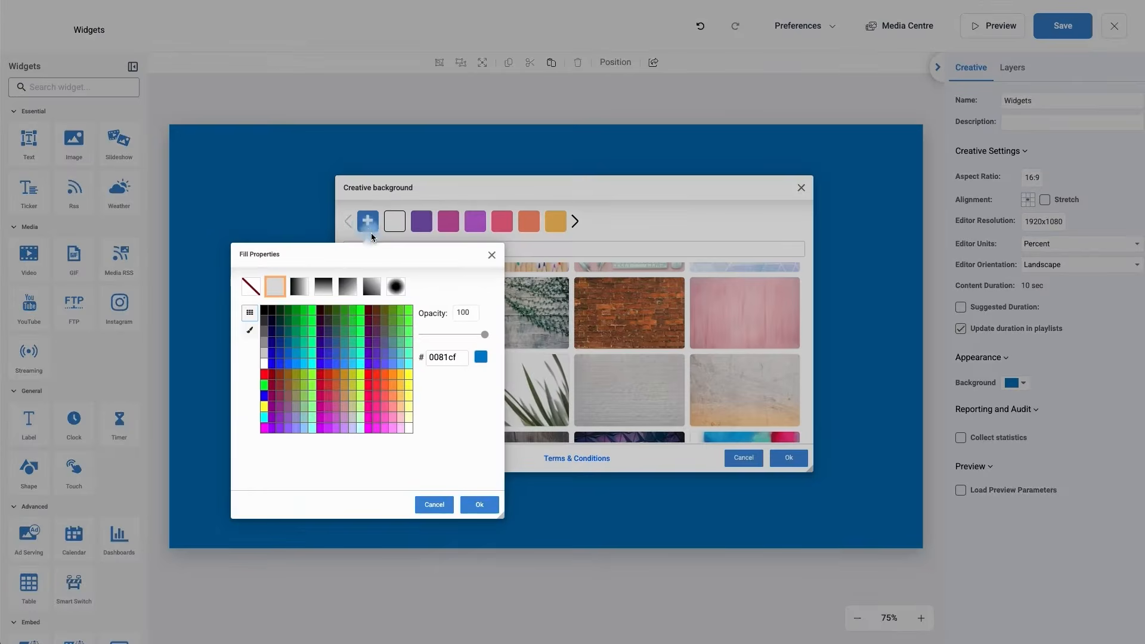
pyautogui.click(300, 288)
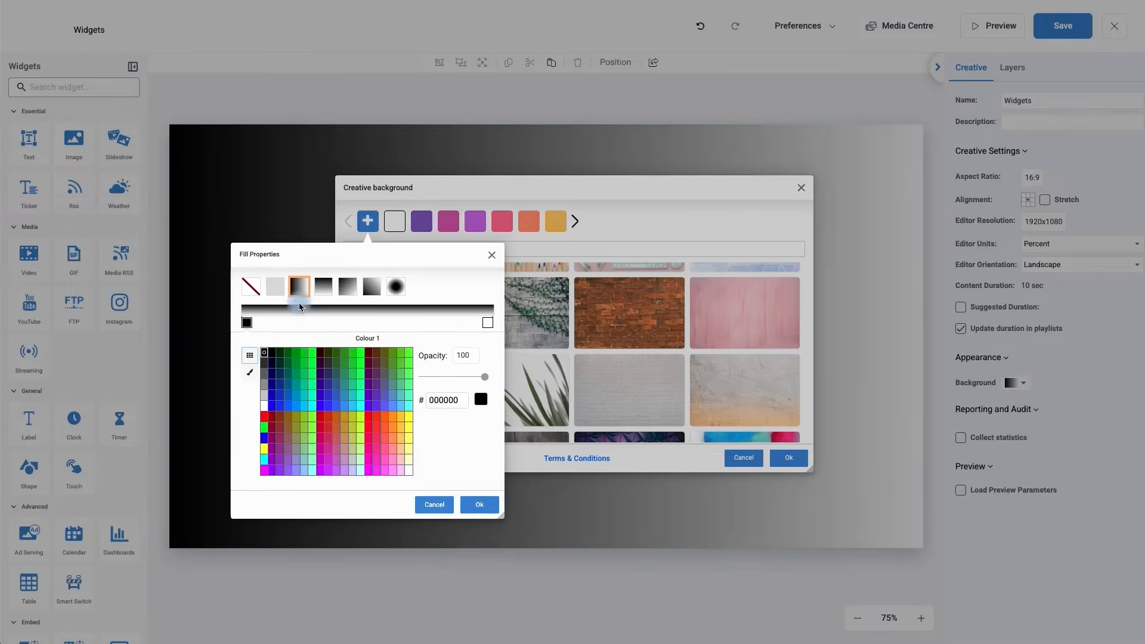
pyautogui.click(322, 407)
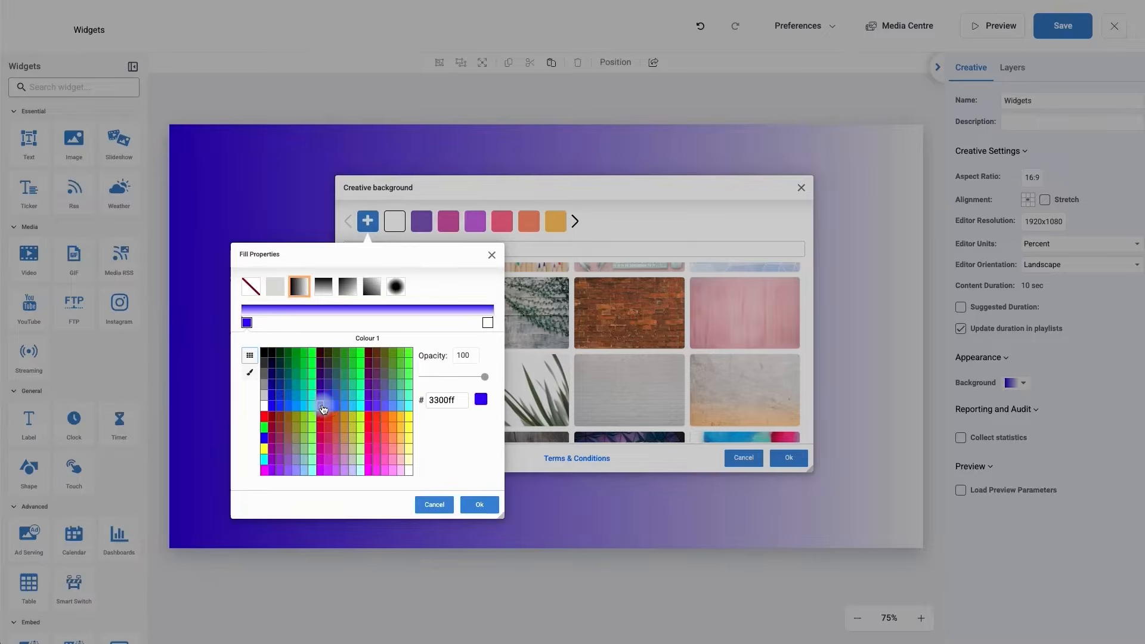
pyautogui.click(448, 404)
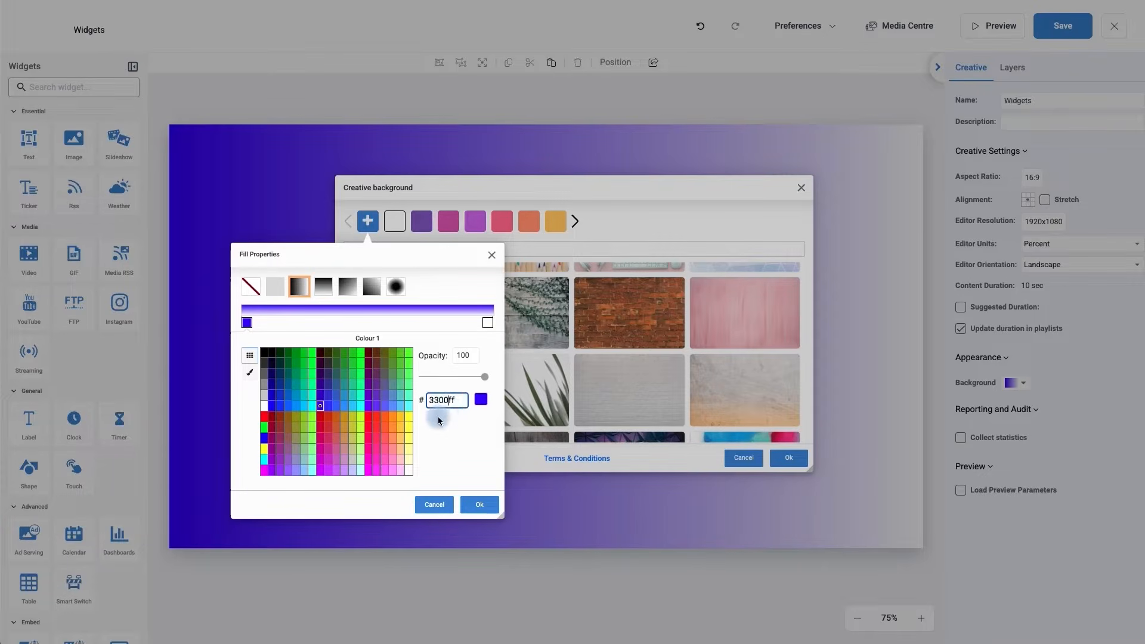
pyautogui.moveTo(484, 377)
pyautogui.mouseDown()
pyautogui.moveTo(450, 377)
pyautogui.moveTo(463, 376)
pyautogui.mouseUp()
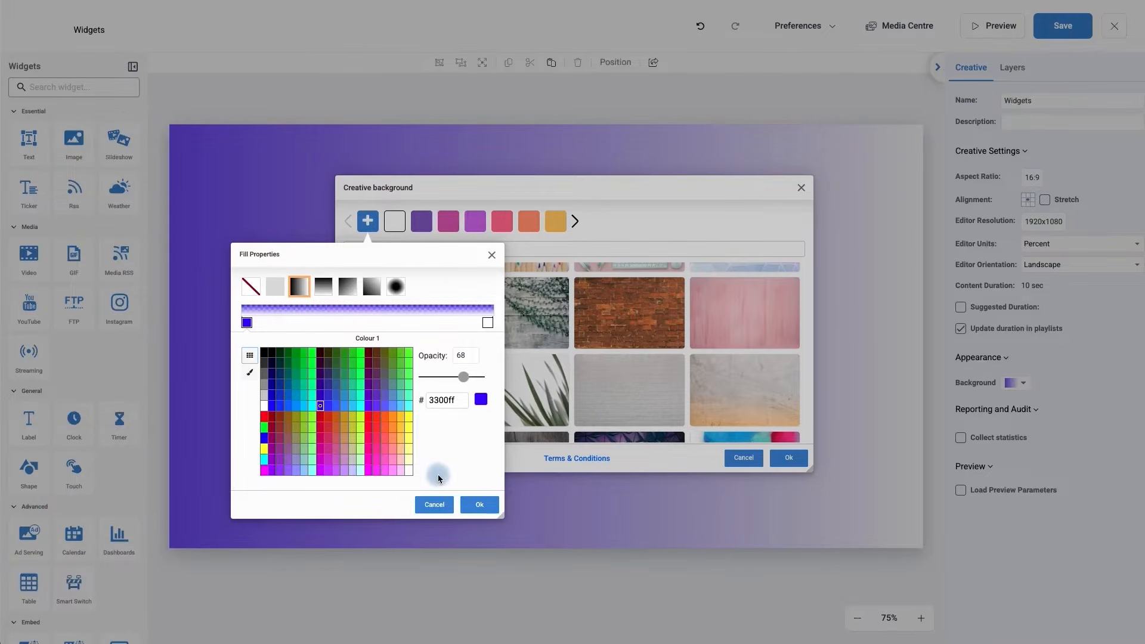
pyautogui.click(479, 504)
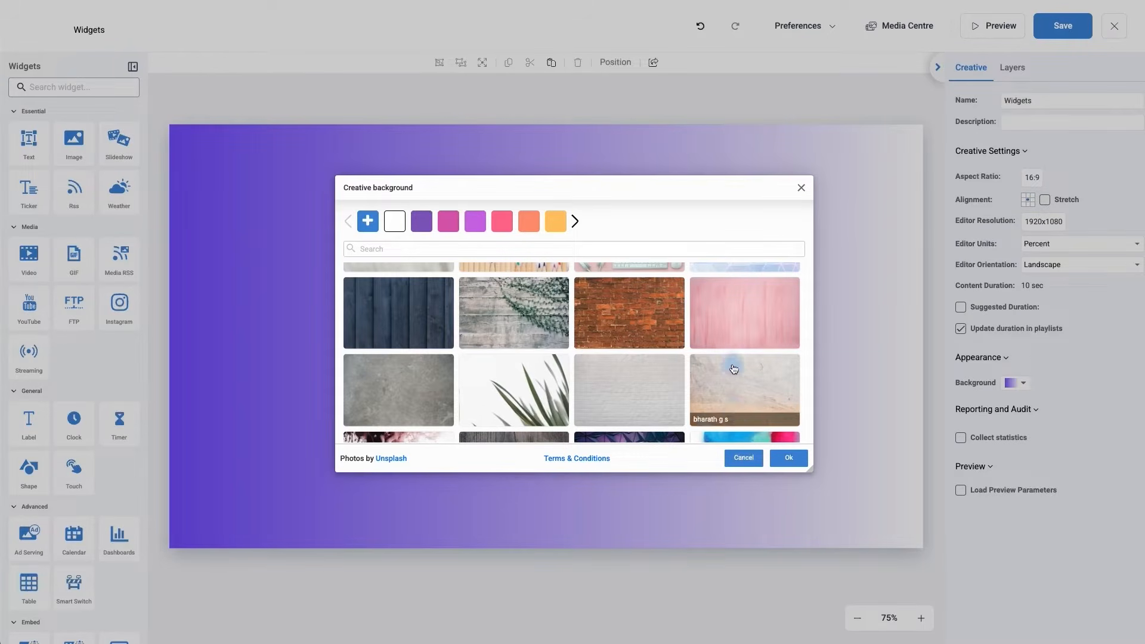
# Set the orange brick wall photo as the creative's background
pyautogui.click(644, 324)
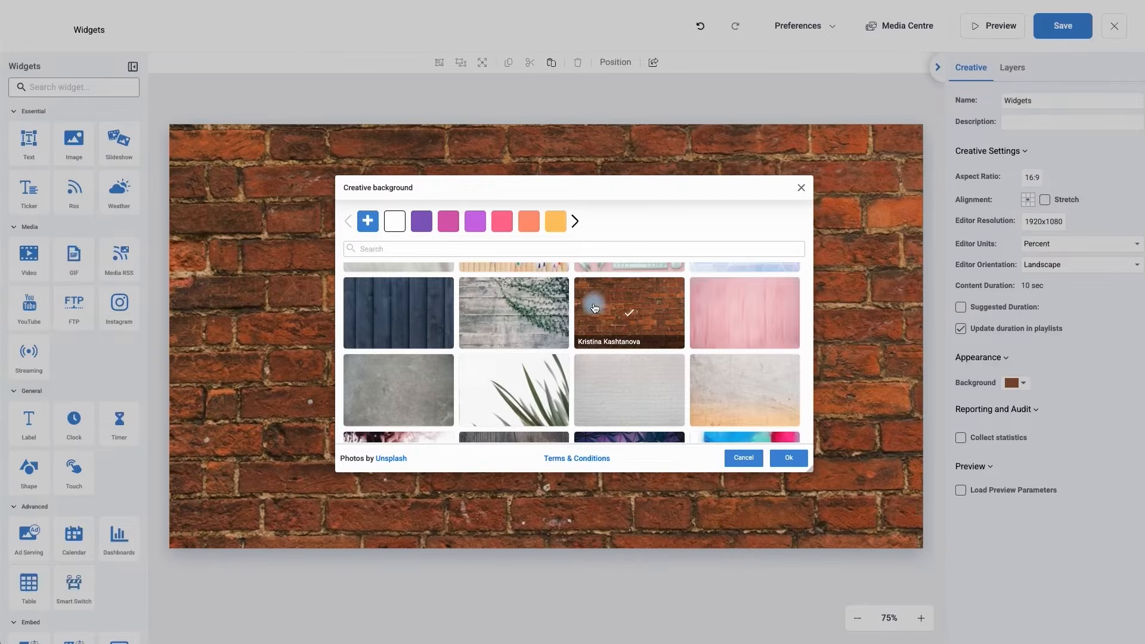
pyautogui.click(793, 462)
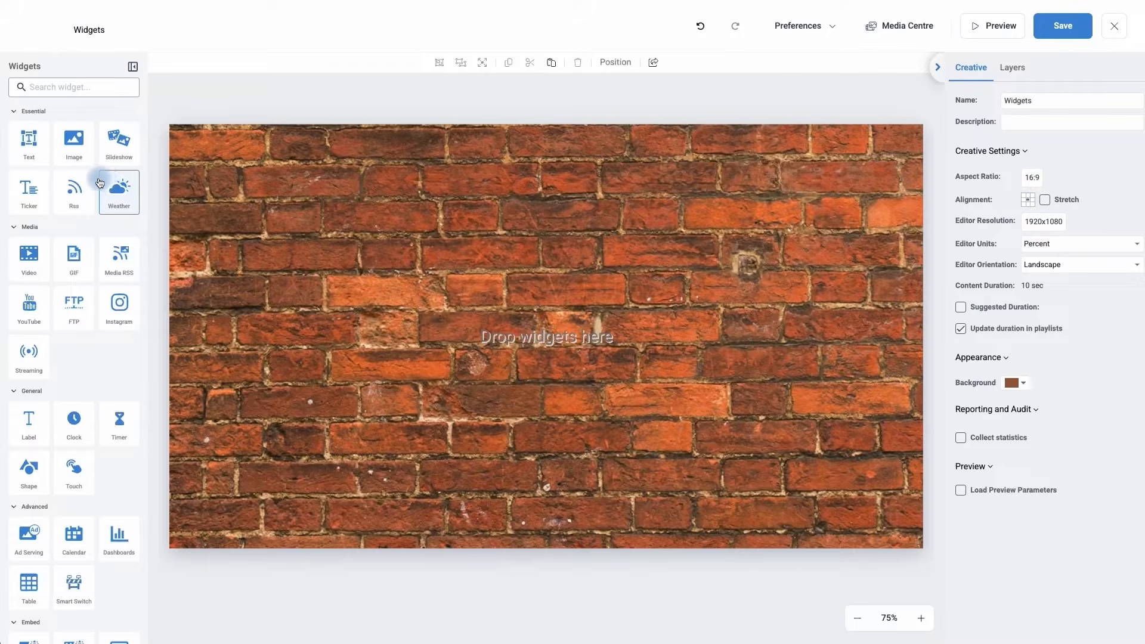
# Add a text widget and shape it into a banner along the creative's lower edge, about 96% wide and 15% high
pyautogui.moveTo(33, 156)
pyautogui.mouseDown()
pyautogui.moveTo(104, 151)
pyautogui.moveTo(230, 186)
pyautogui.moveTo(255, 255)
pyautogui.moveTo(376, 250)
pyautogui.moveTo(342, 374)
pyautogui.moveTo(229, 403)
pyautogui.moveTo(53, 81)
pyautogui.moveTo(17, 125)
pyautogui.moveTo(30, 139)
pyautogui.mouseUp()
pyautogui.click(28, 139)
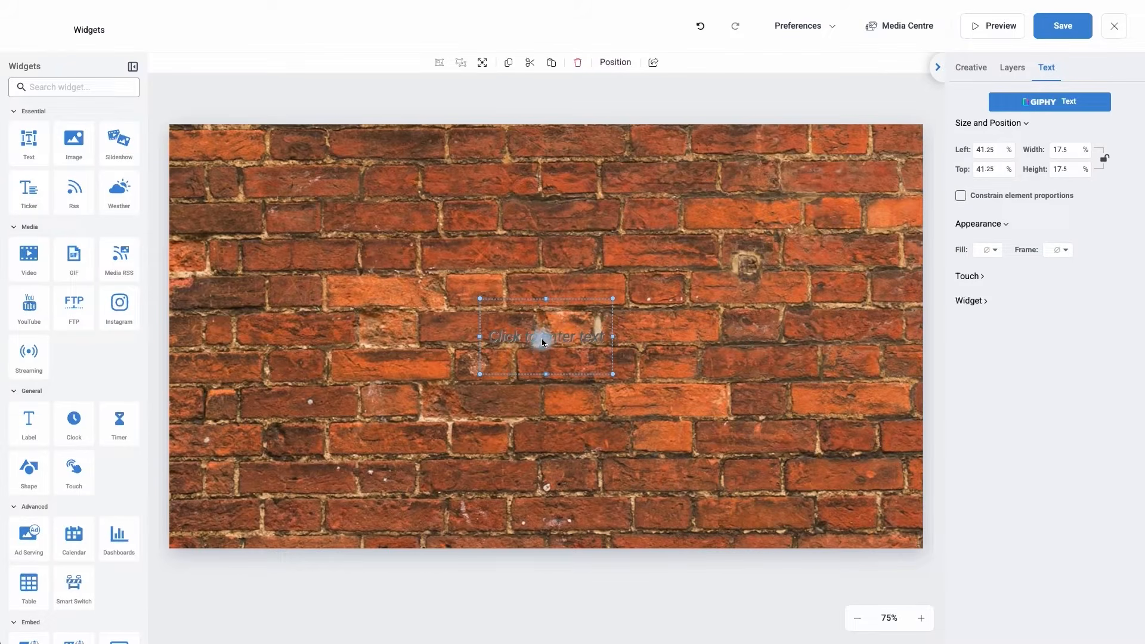
pyautogui.moveTo(540, 344); pyautogui.dragTo(255, 227)
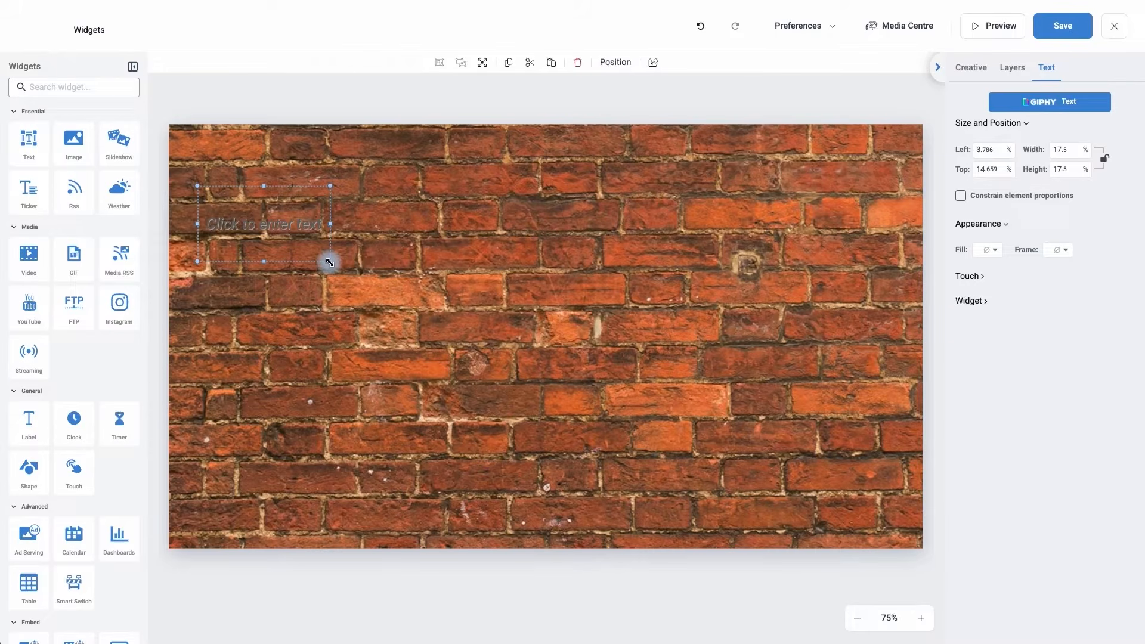
pyautogui.moveTo(329, 261); pyautogui.dragTo(368, 445)
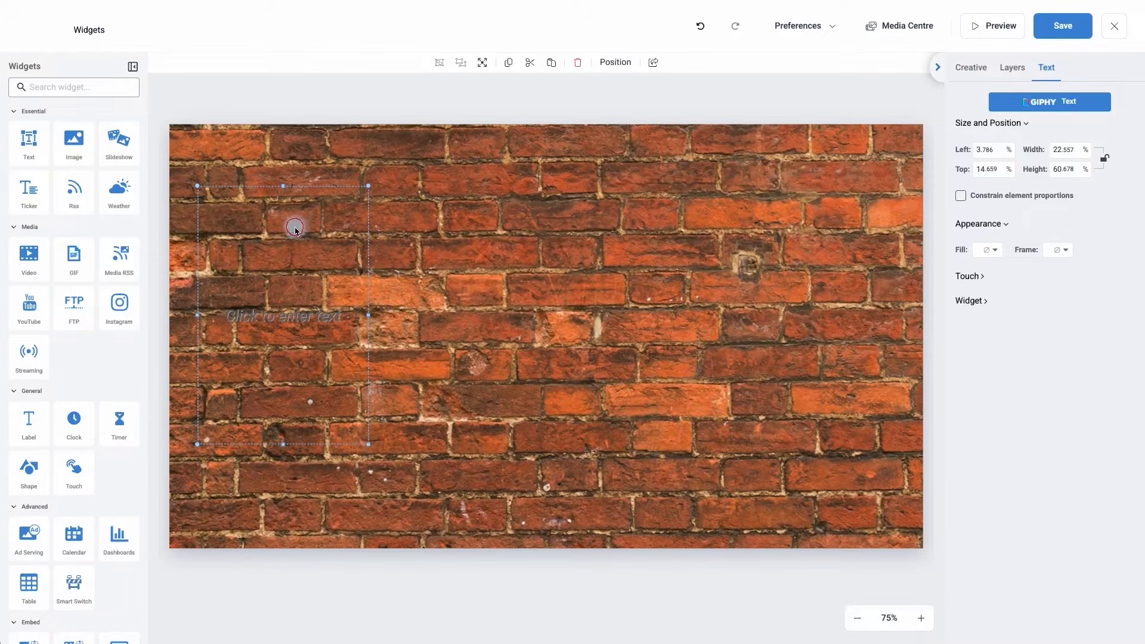
pyautogui.moveTo(294, 226); pyautogui.dragTo(282, 309)
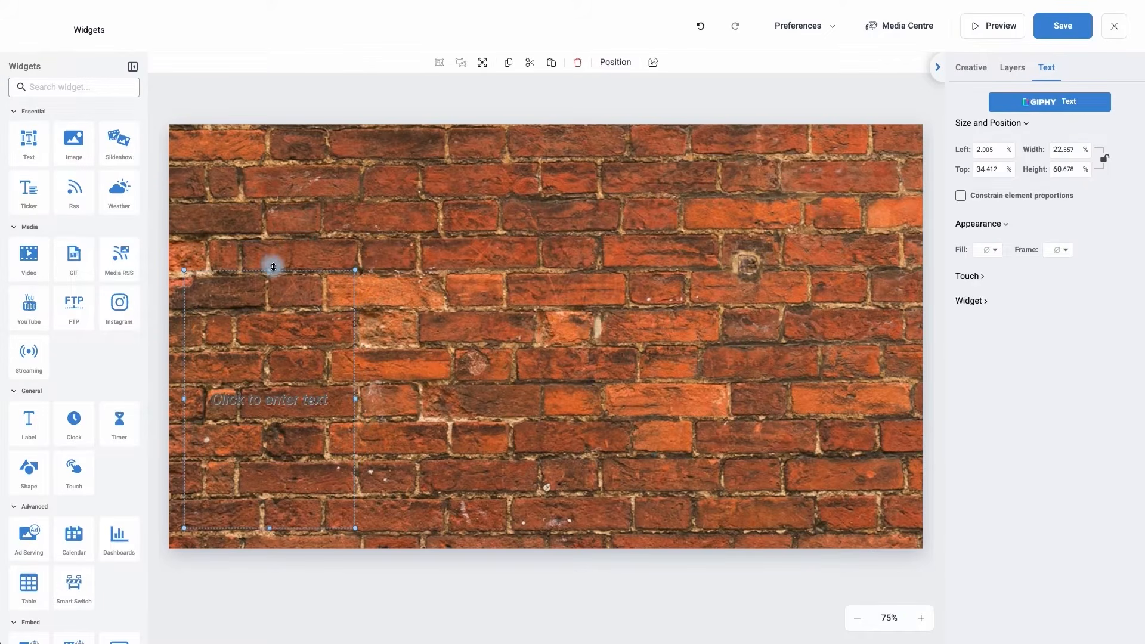
pyautogui.moveTo(271, 269); pyautogui.dragTo(250, 467)
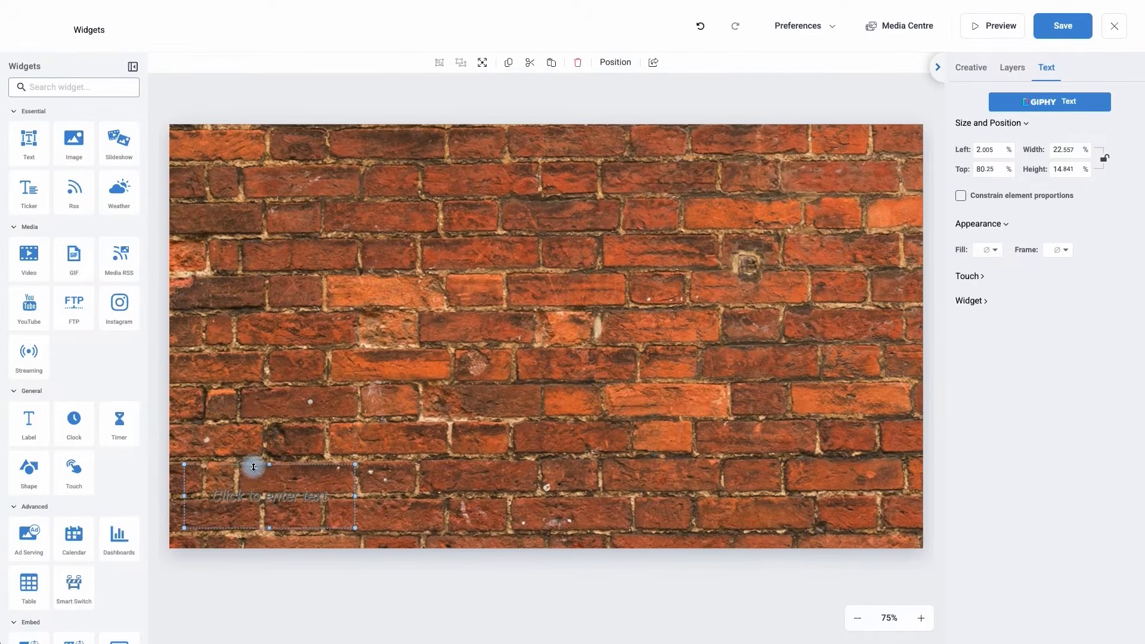
pyautogui.moveTo(353, 496); pyautogui.dragTo(906, 501)
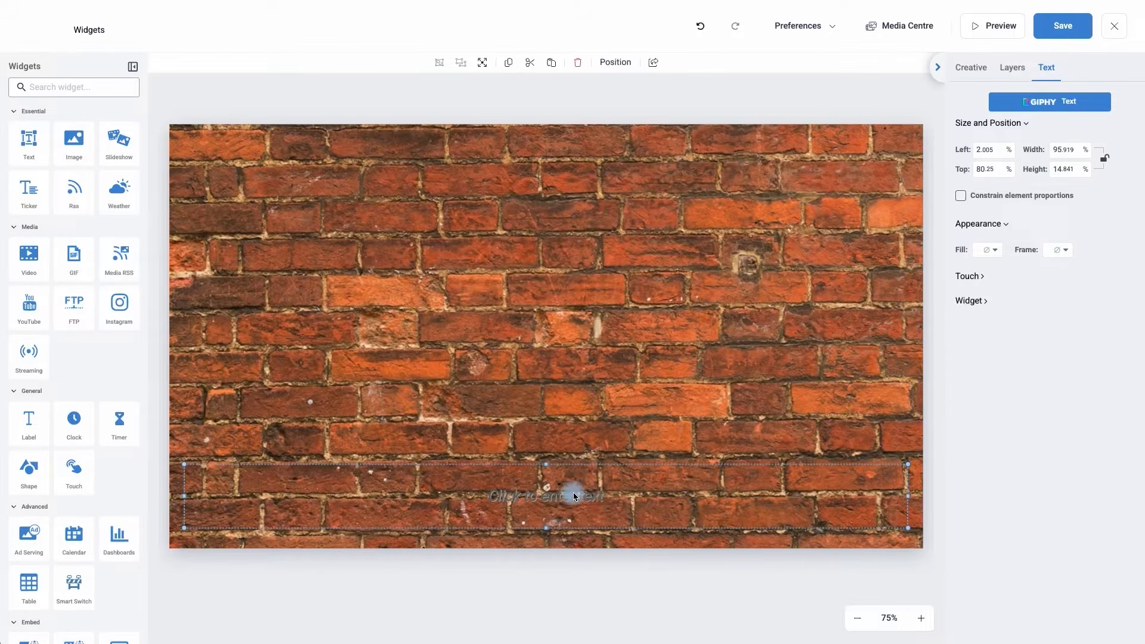
# Set the banner text's font to Actor, its size to 44 and its colour to white (ffffff)
pyautogui.click(528, 498)
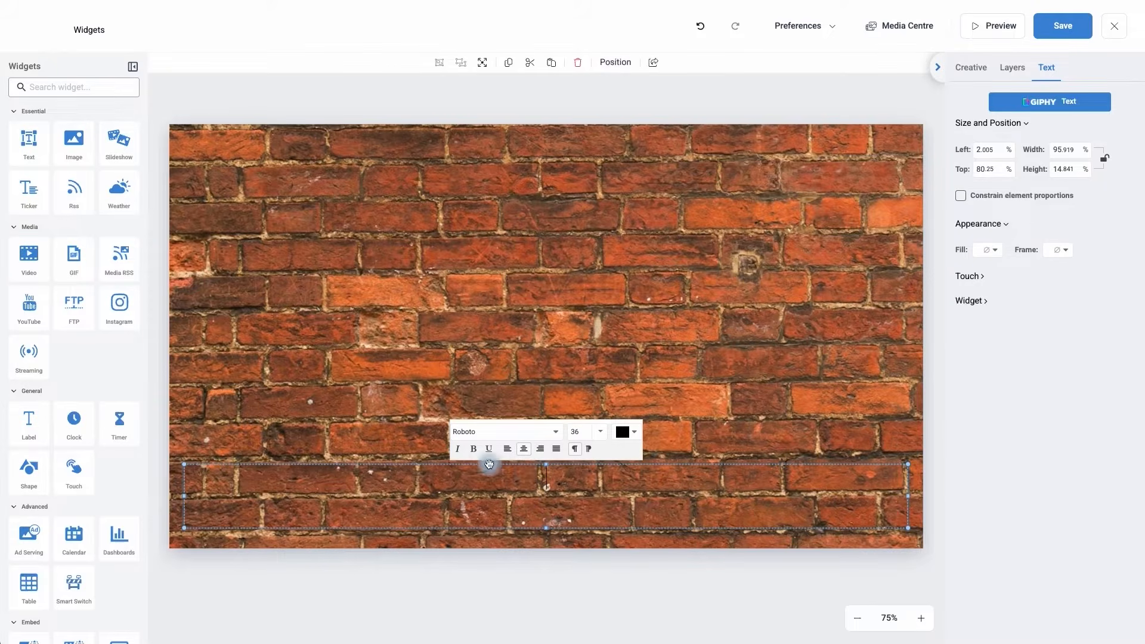
pyautogui.click(575, 448)
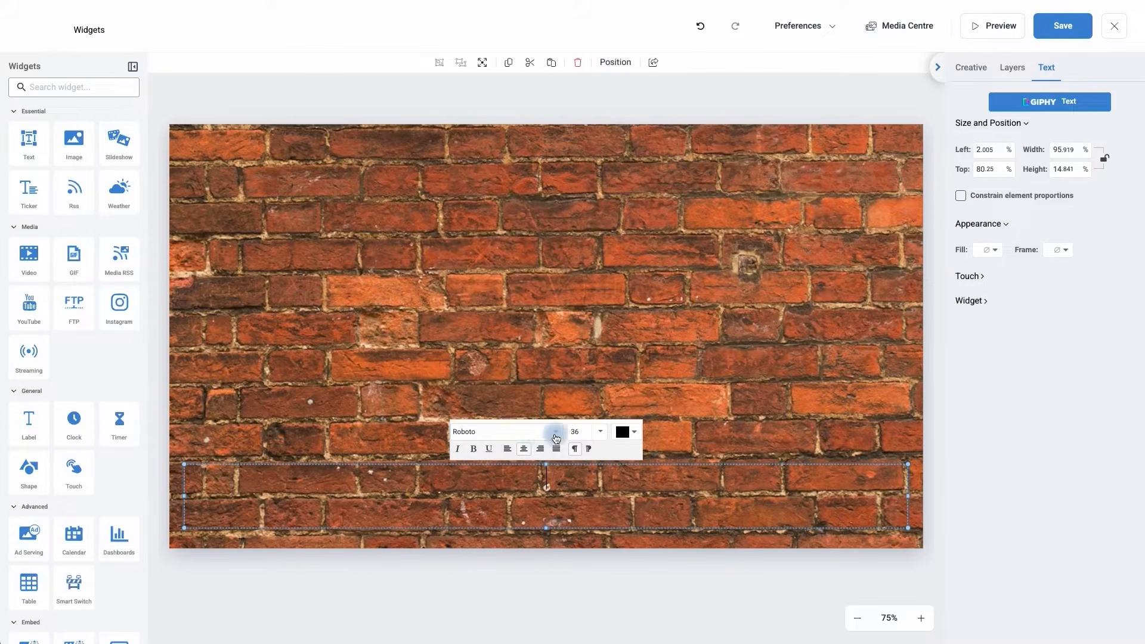
pyautogui.click(554, 437)
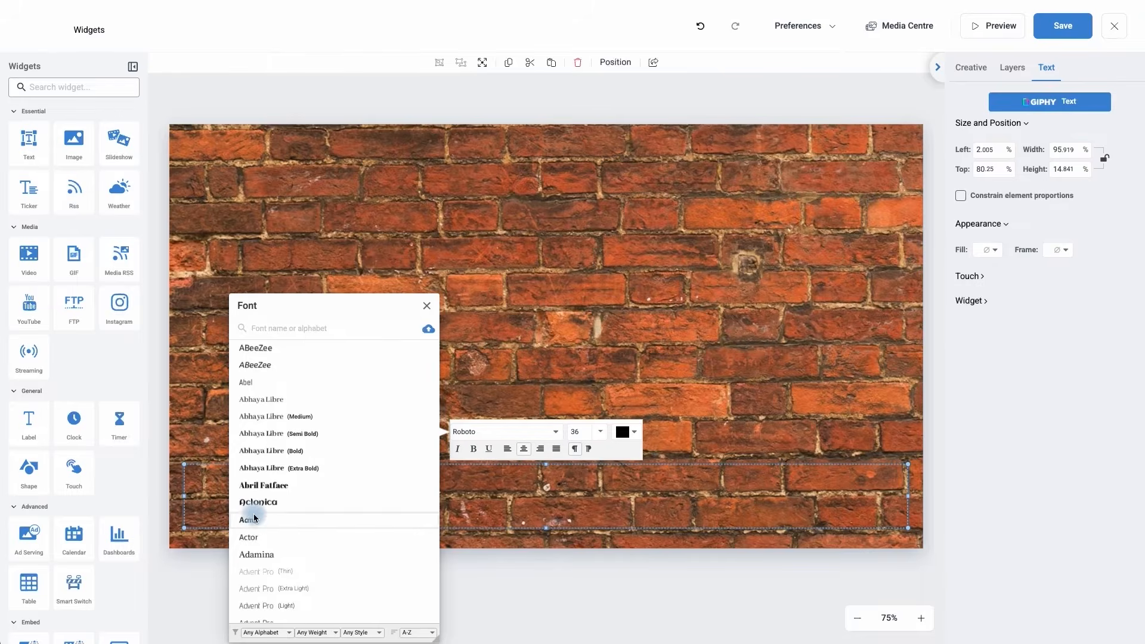
pyautogui.click(250, 538)
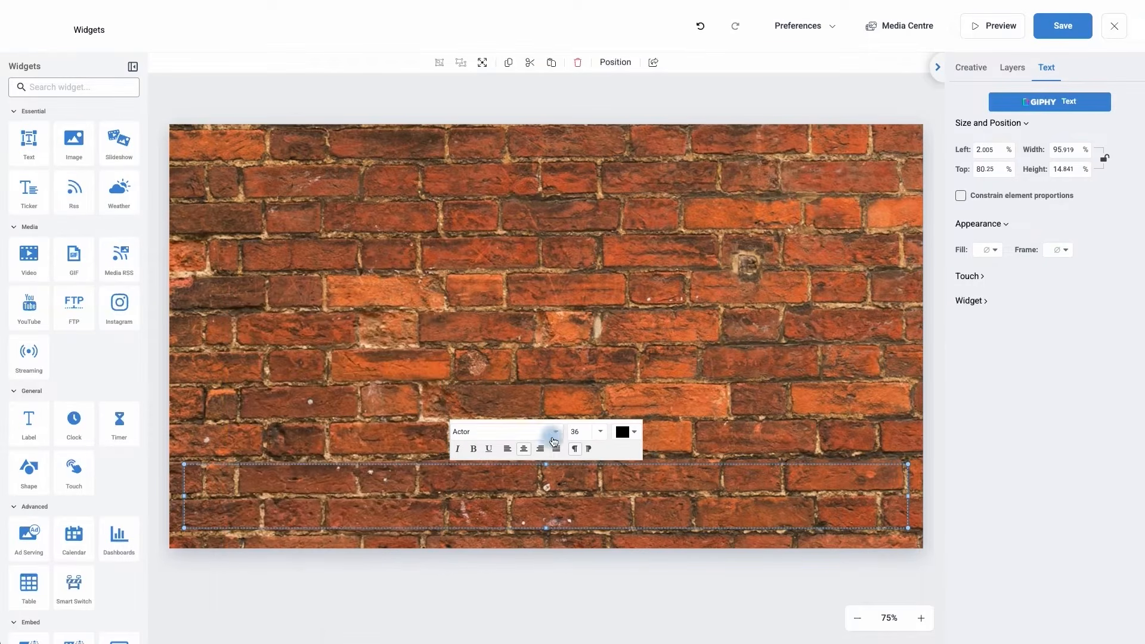
pyautogui.click(558, 437)
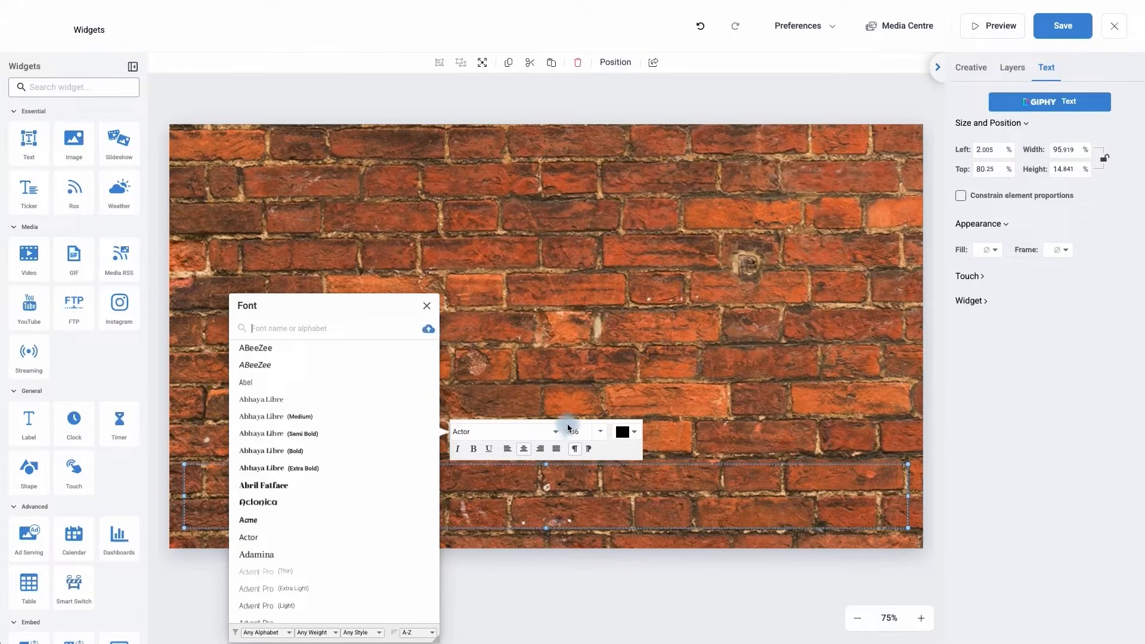
pyautogui.click(600, 435)
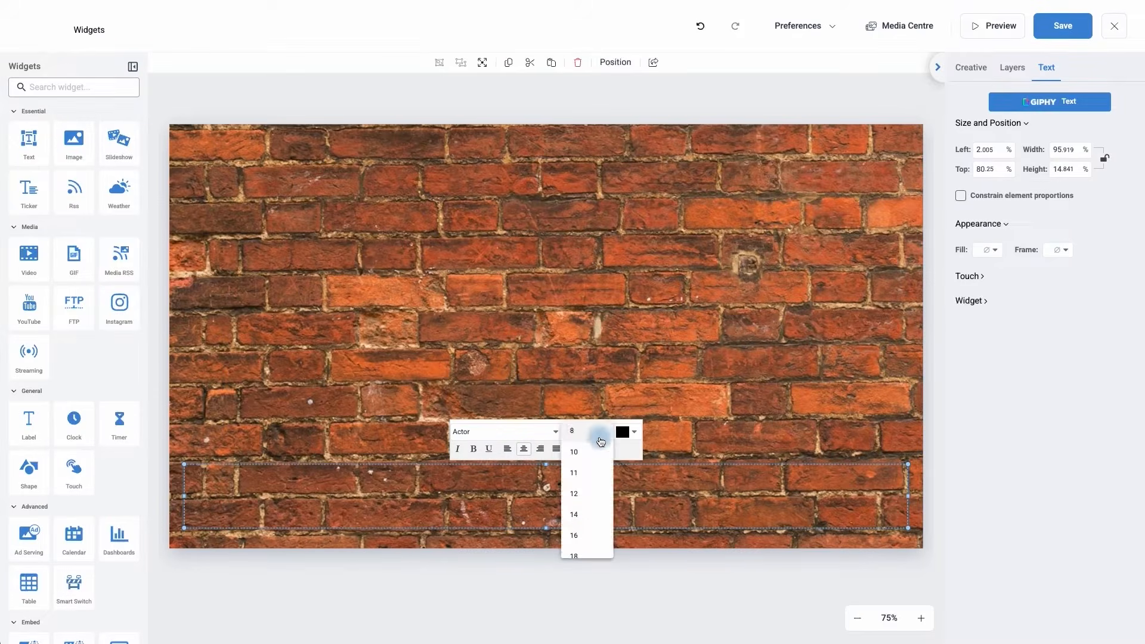
pyautogui.scroll(-4, 588, 510)
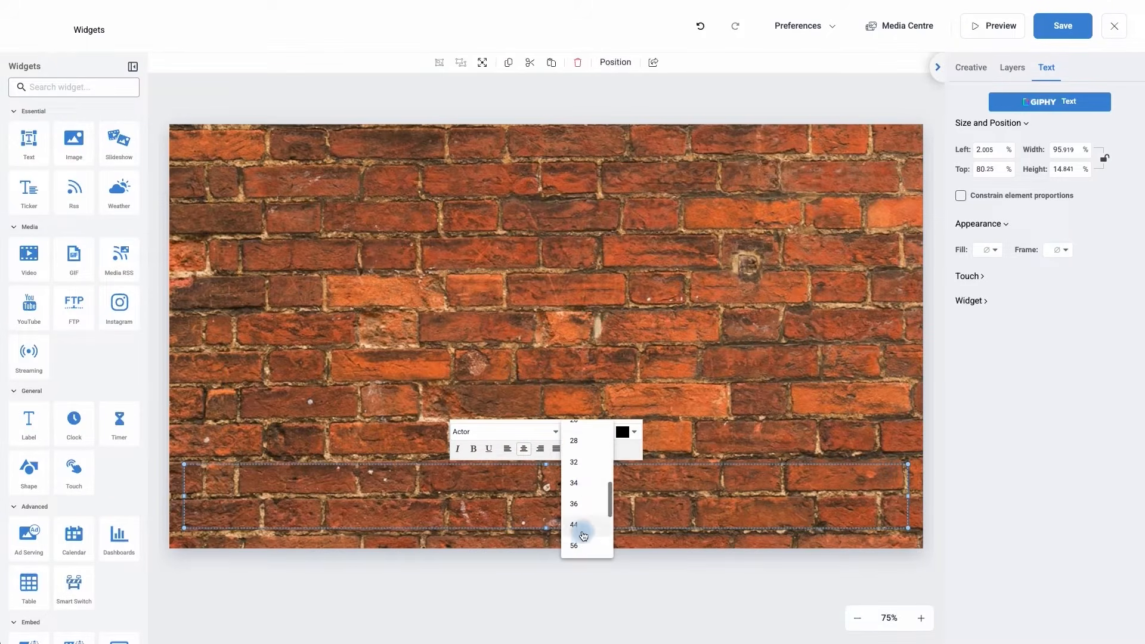
pyautogui.click(583, 529)
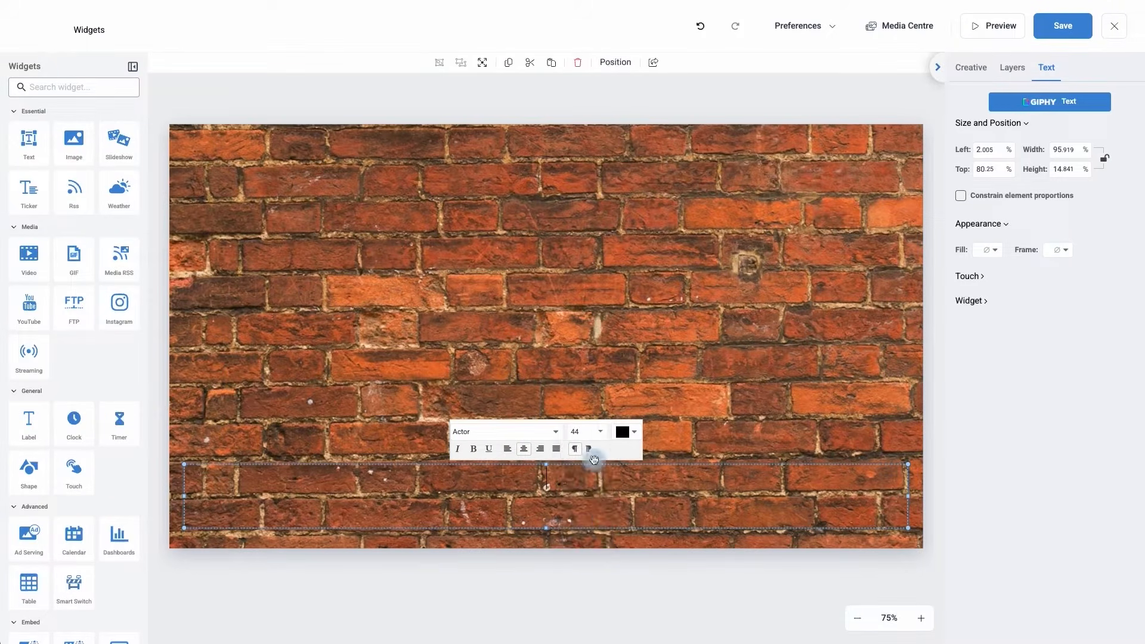
pyautogui.click(635, 433)
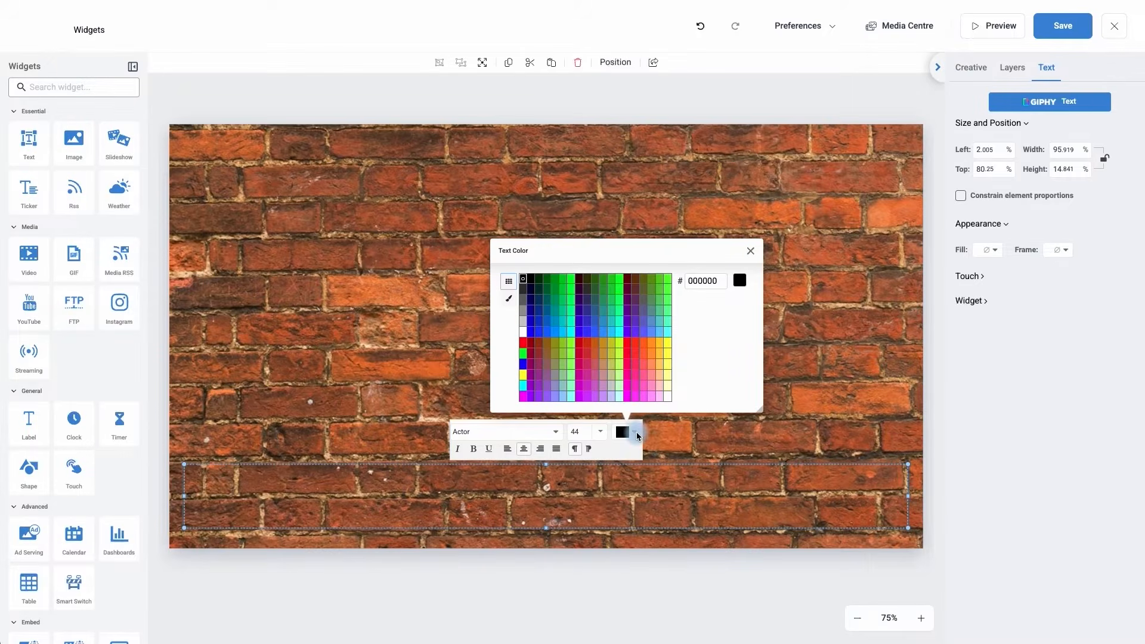
pyautogui.click(524, 335)
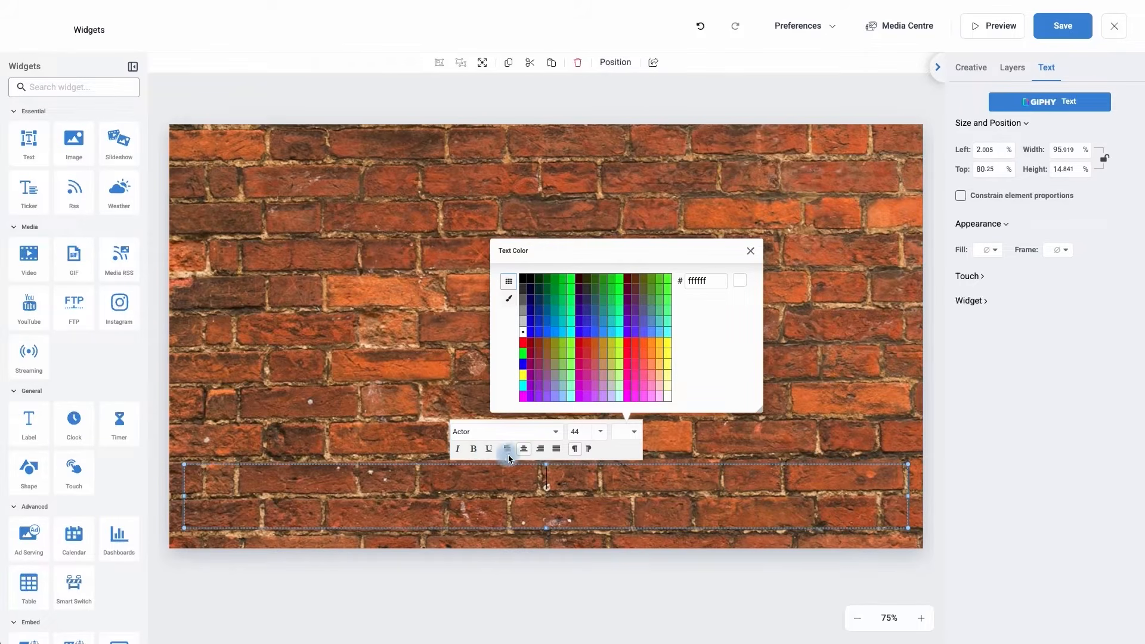
# Enter "Welcome to our office" as the text of the lower banner
pyautogui.click(545, 484)
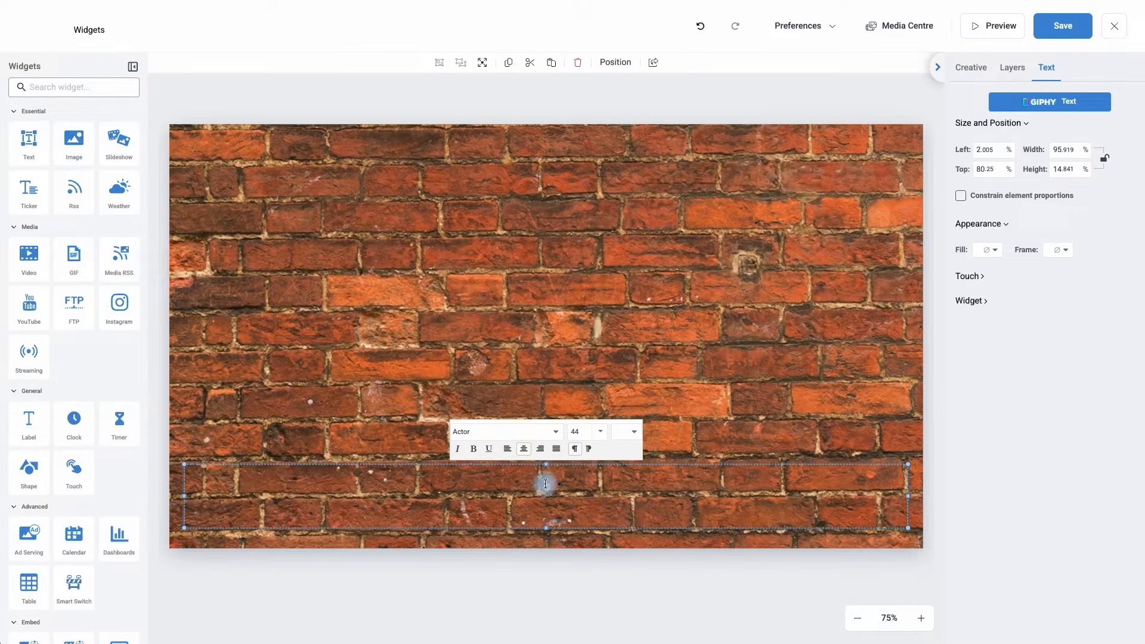
pyautogui.write('Welcome to o')
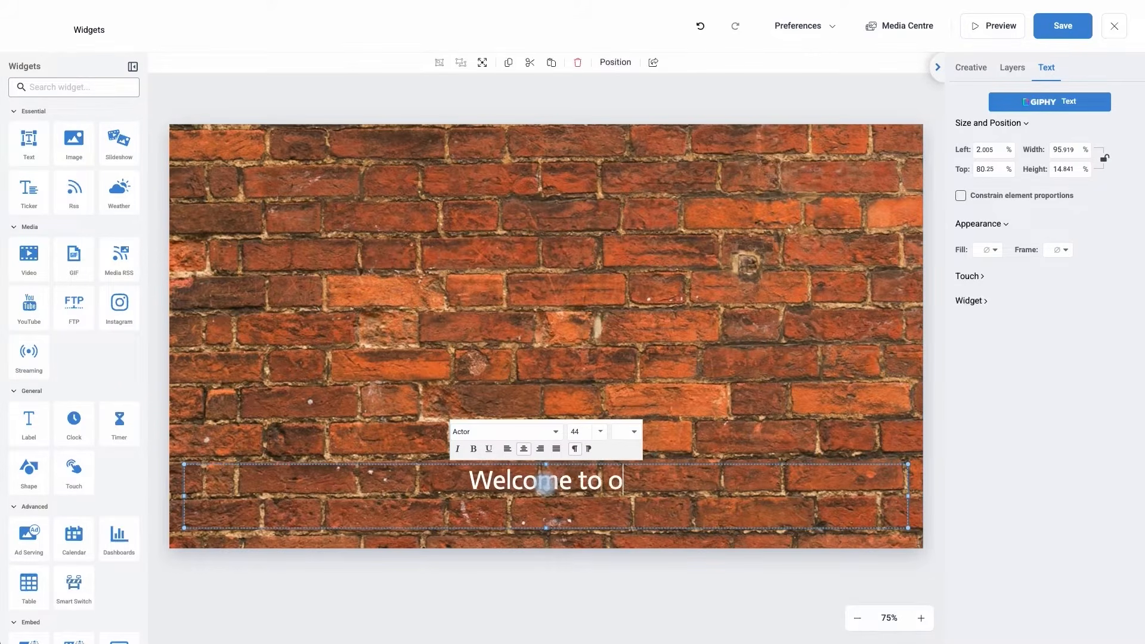
pyautogui.write('ur office')
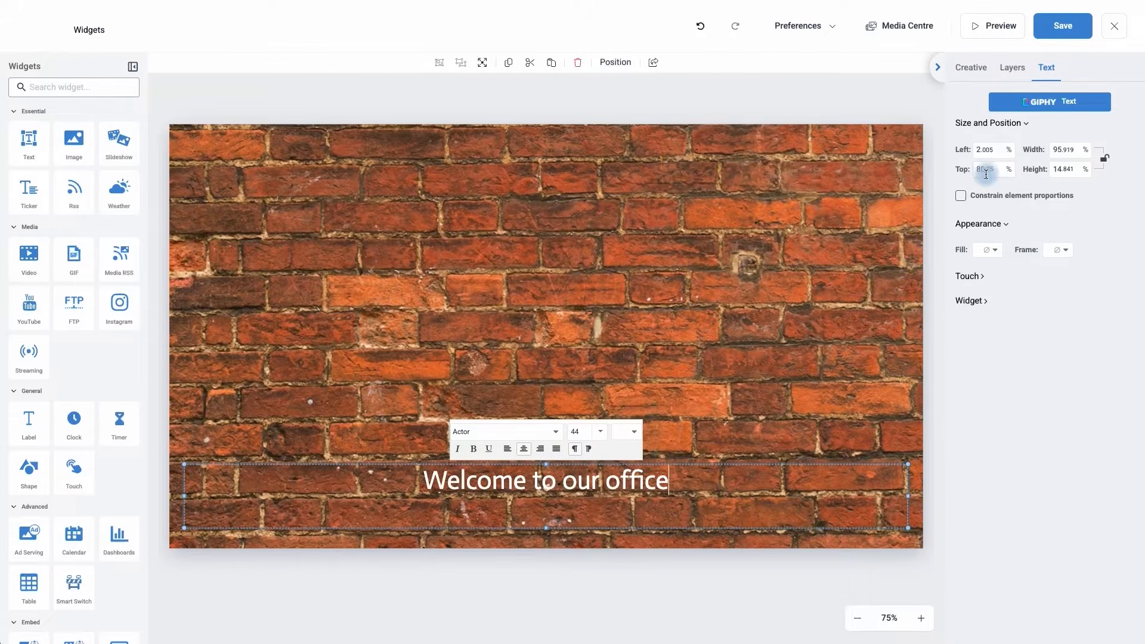
# Generate GIPHY text reading "Welcome to our office" and add the gold-lettered style from the additional results to the banner
pyautogui.click(1040, 112)
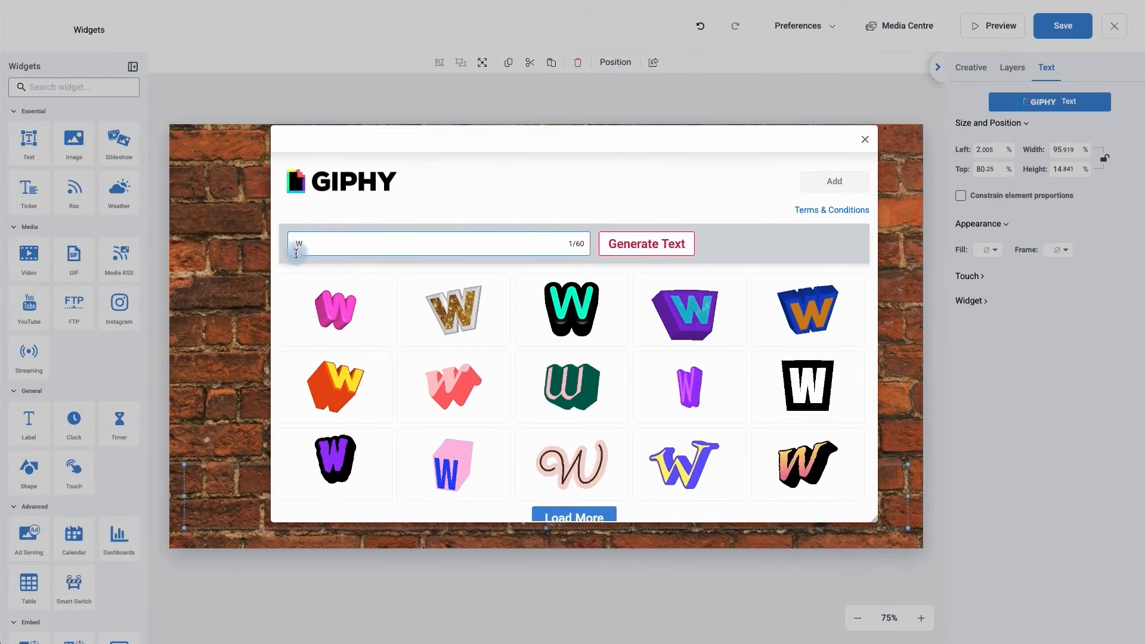
pyautogui.write('elc')
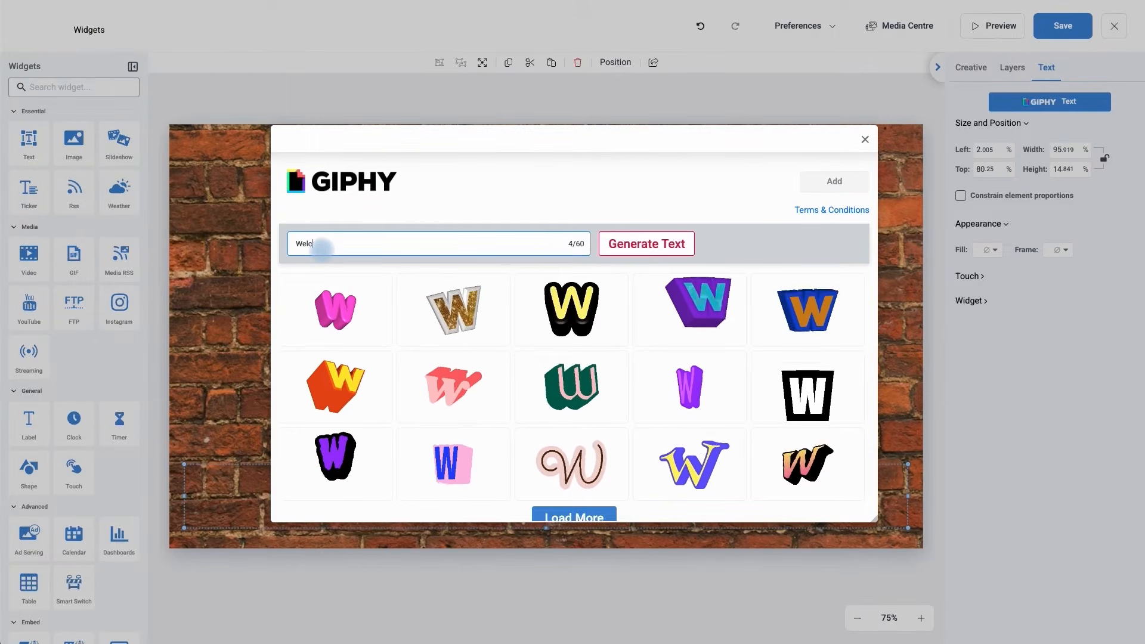
pyautogui.write('ome to our office')
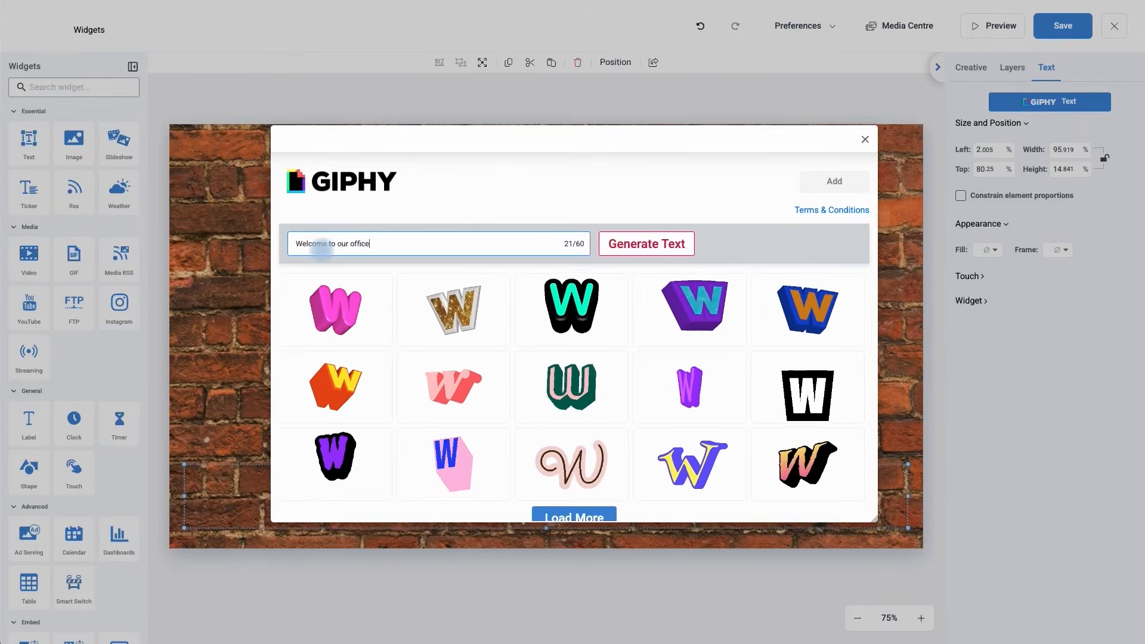
pyautogui.click(642, 257)
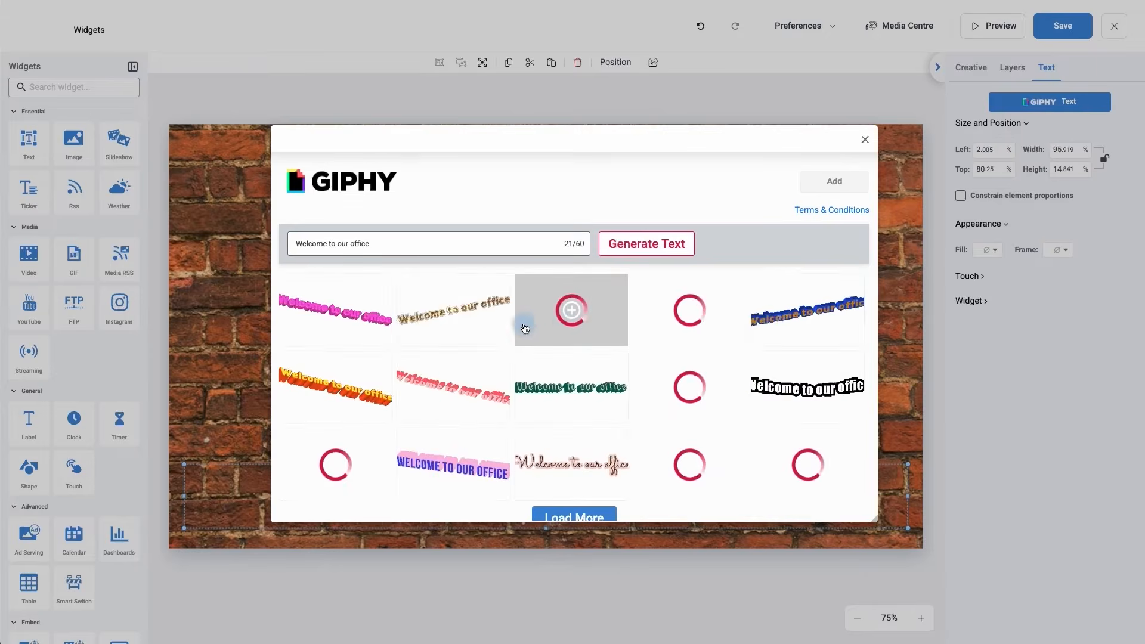
pyautogui.scroll(-1, 525, 337)
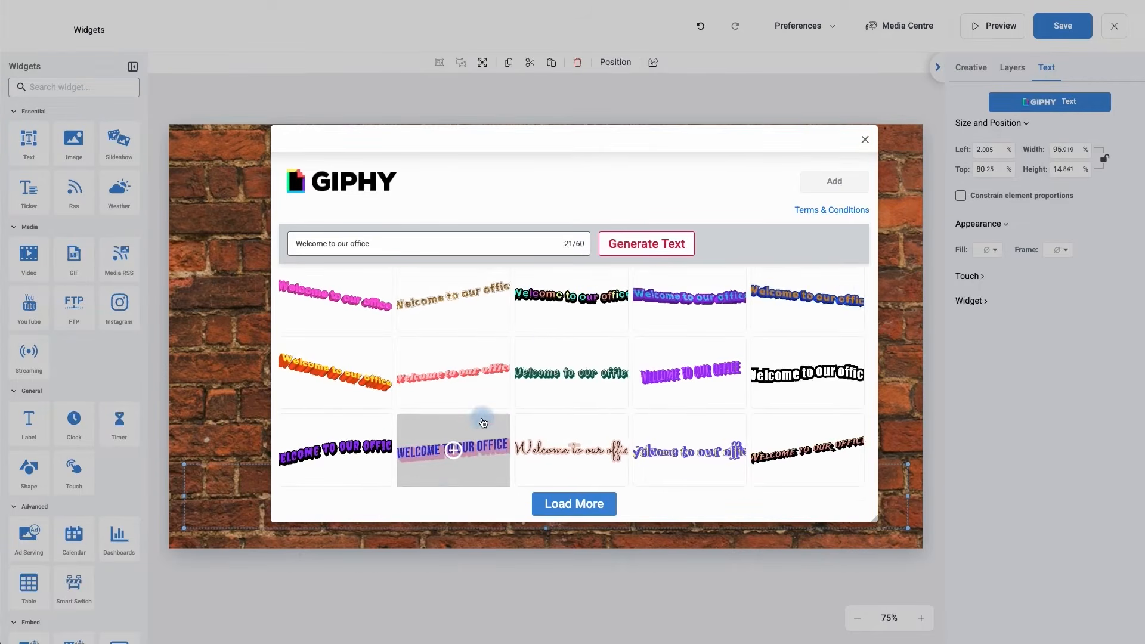
pyautogui.click(558, 501)
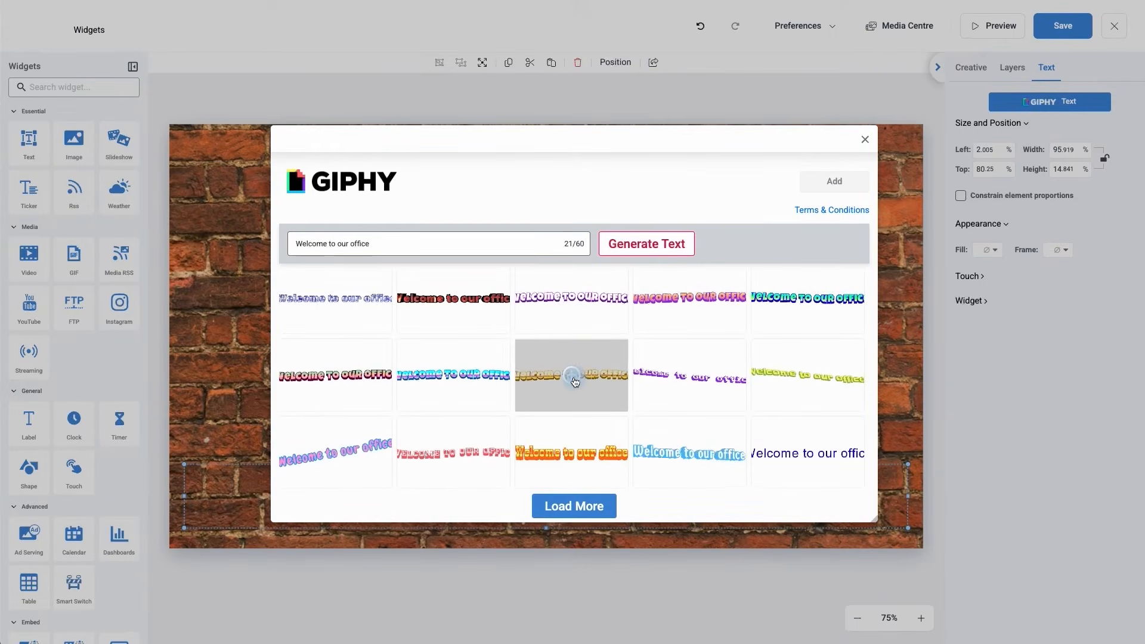
pyautogui.click(577, 408)
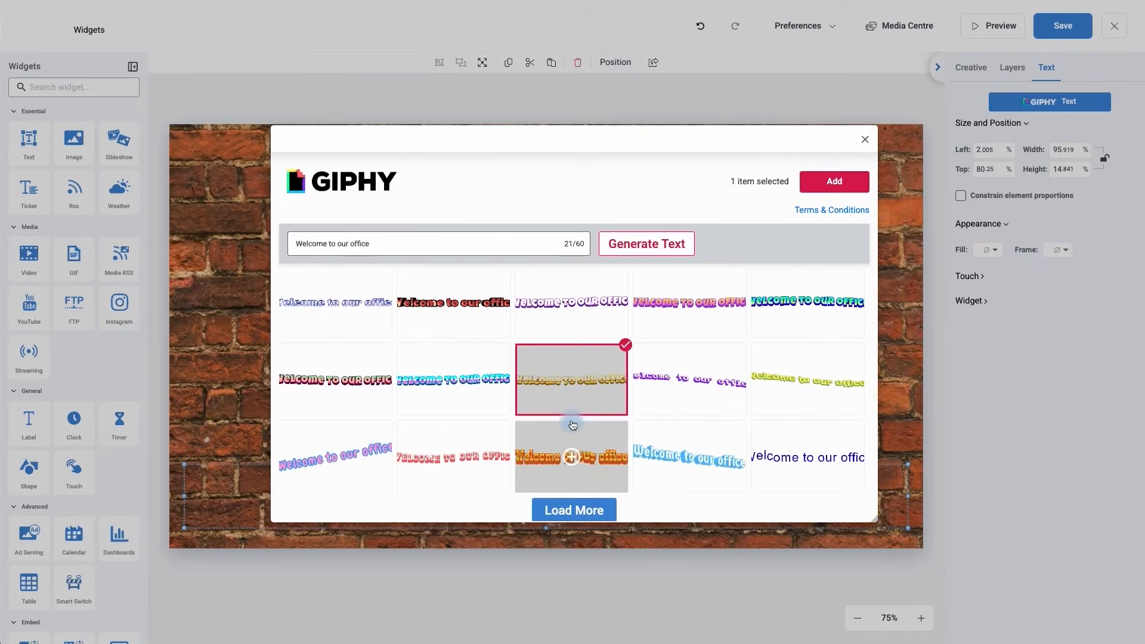
pyautogui.click(820, 186)
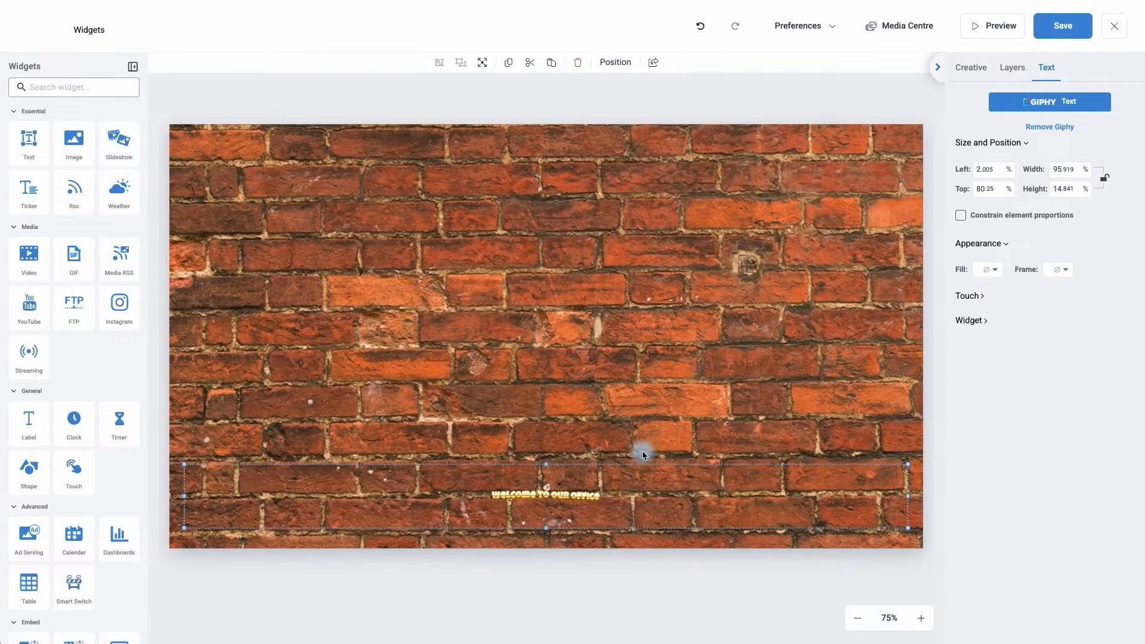
# Fill the text banner with solid blue 0099ff at 100 opacity
pyautogui.doubleClick(547, 497)
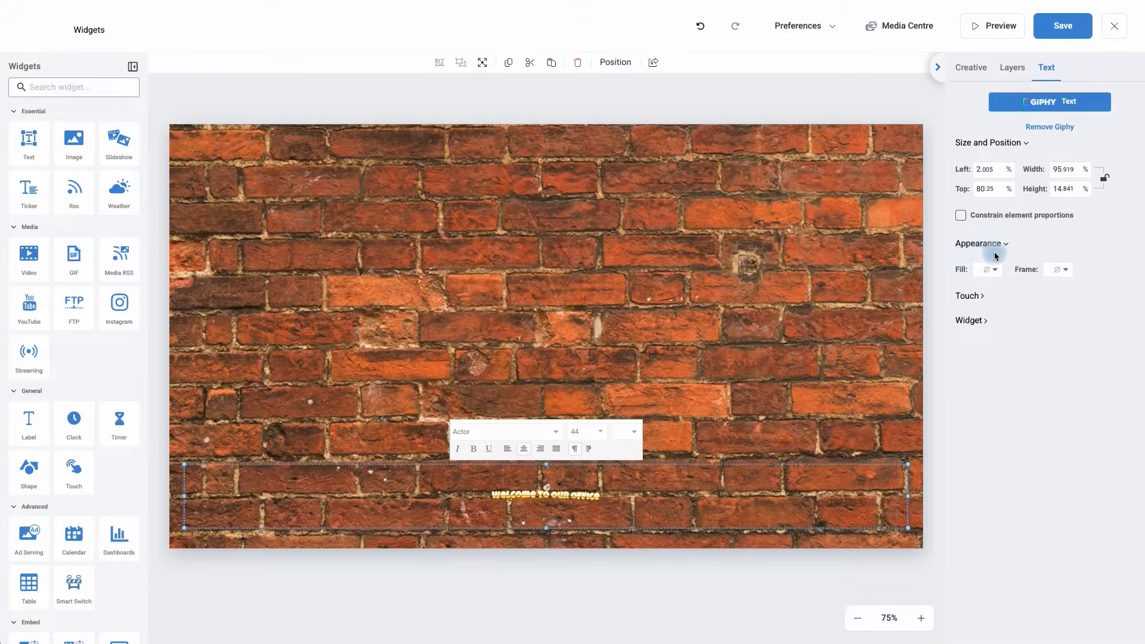
pyautogui.click(993, 270)
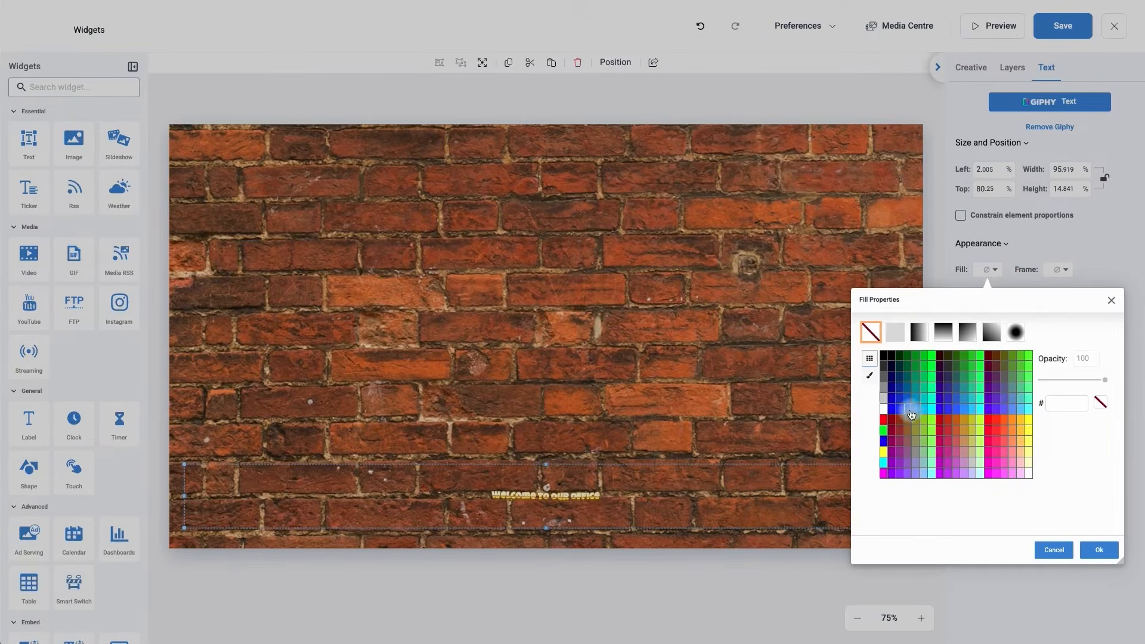
pyautogui.click(917, 409)
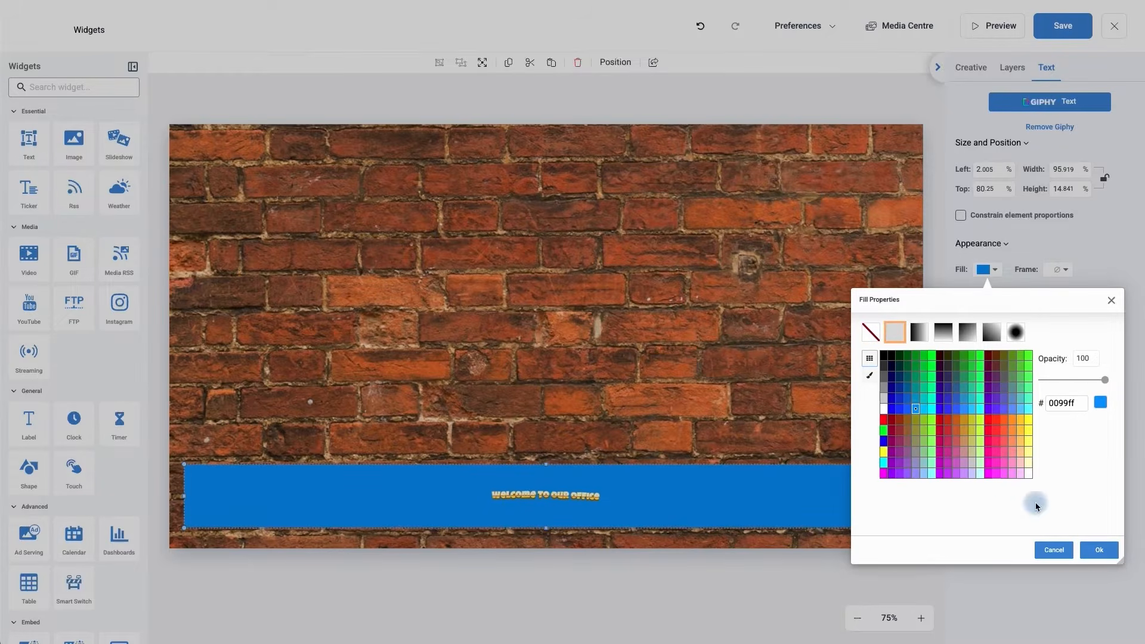
pyautogui.click(1097, 549)
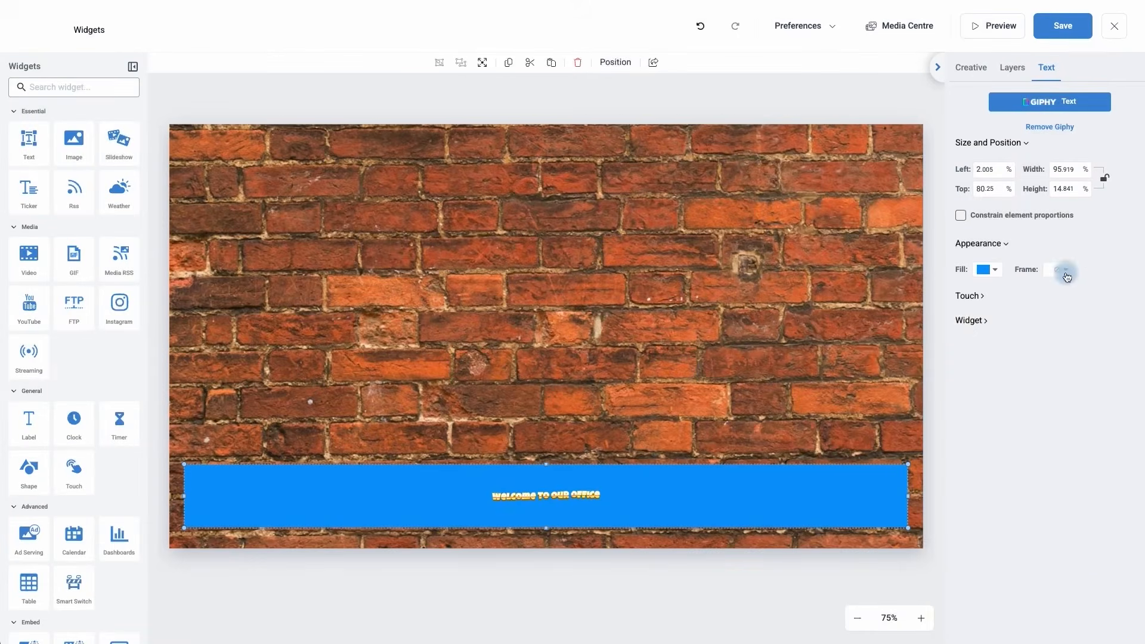
# Give the text banner a black (000000) frame at 100 opacity and reselect the banner after checking it unselected
pyautogui.click(1065, 274)
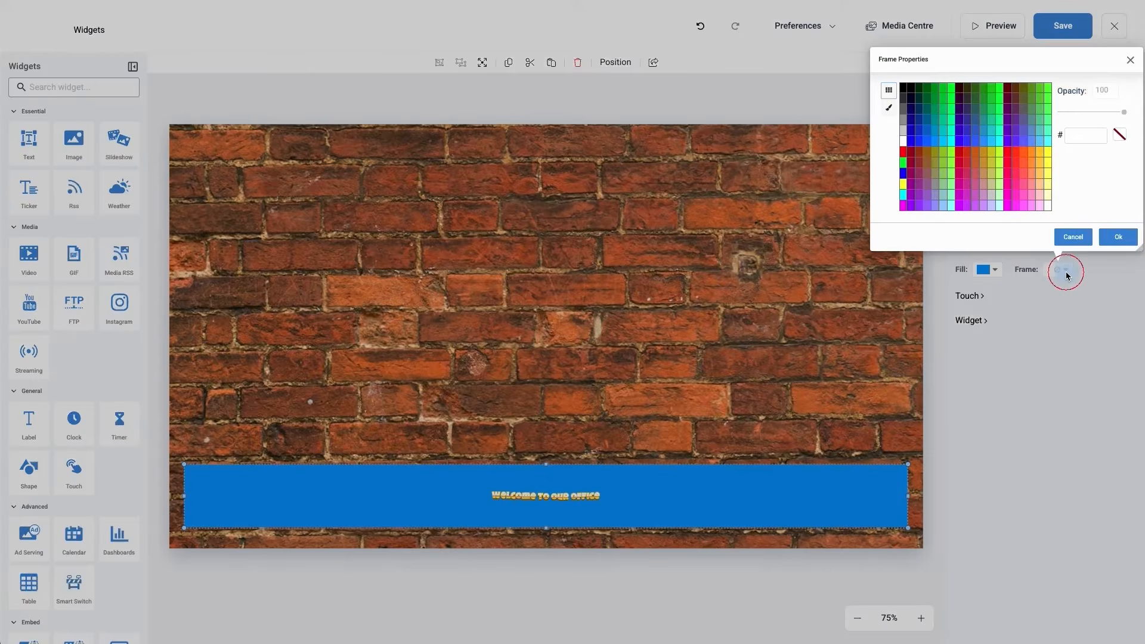
pyautogui.click(903, 91)
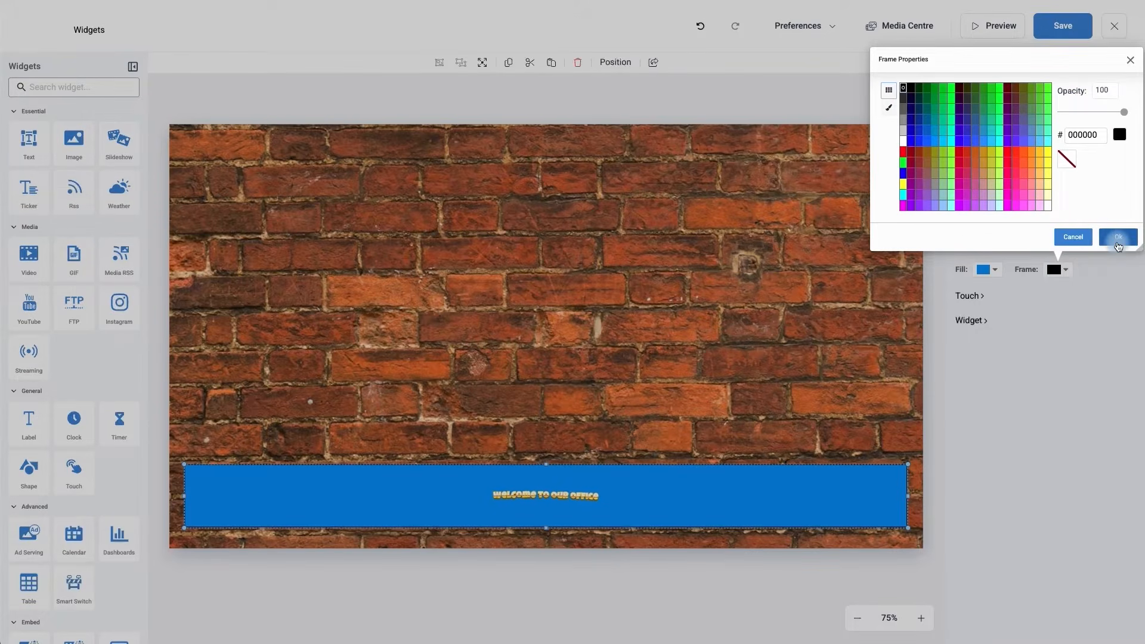
pyautogui.click(1118, 244)
pyautogui.click(641, 438)
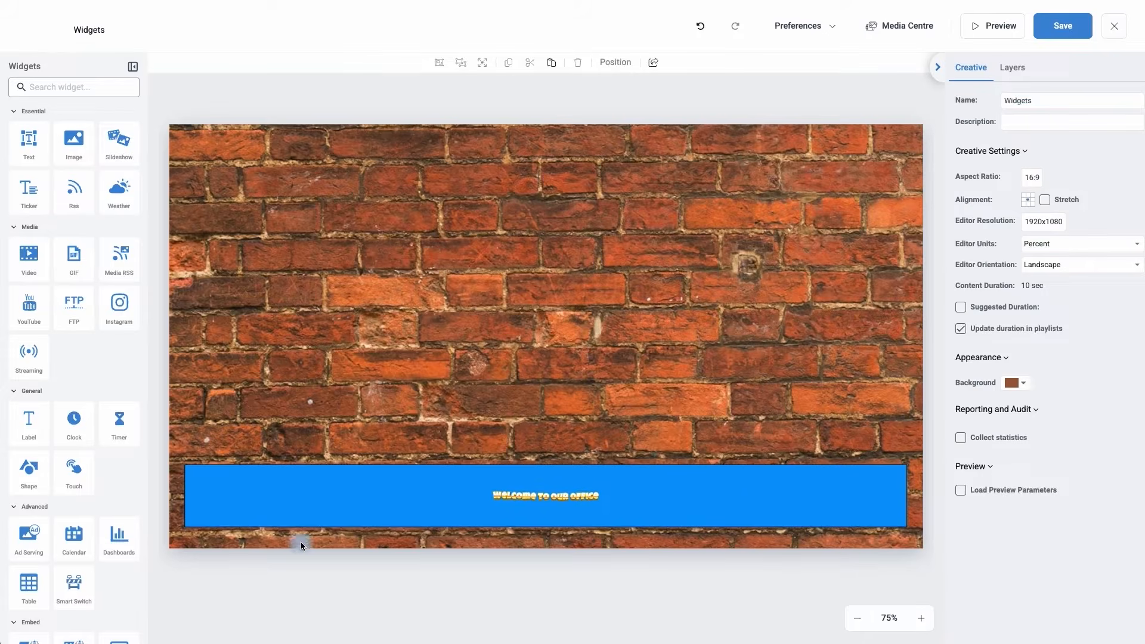
pyautogui.click(540, 497)
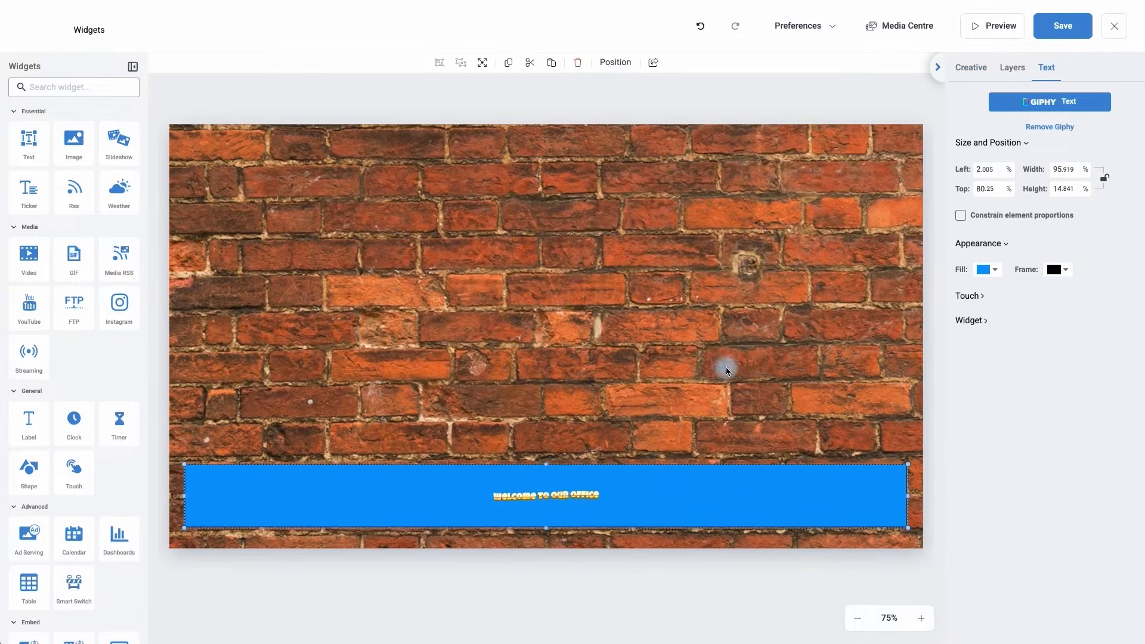
# Remove the GIPHY styling from the welcome banner's text
pyautogui.click(1035, 125)
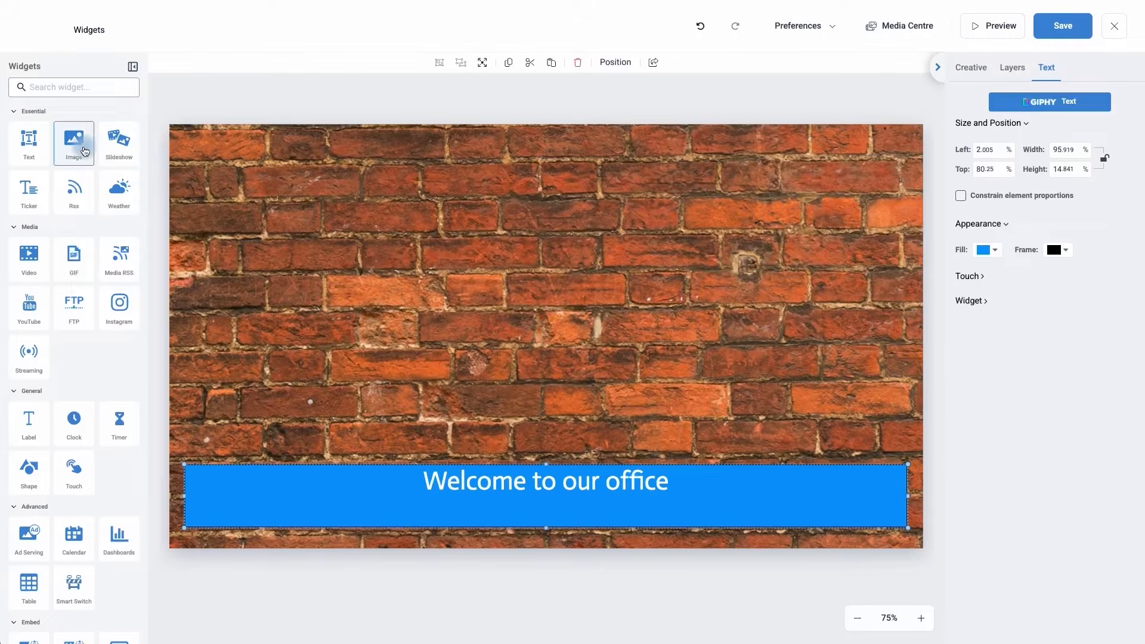
# Add an image widget above the banner on the canvas's left side and enlarge it to about 32% wide by 57% high
pyautogui.moveTo(78, 151); pyautogui.dragTo(223, 179)
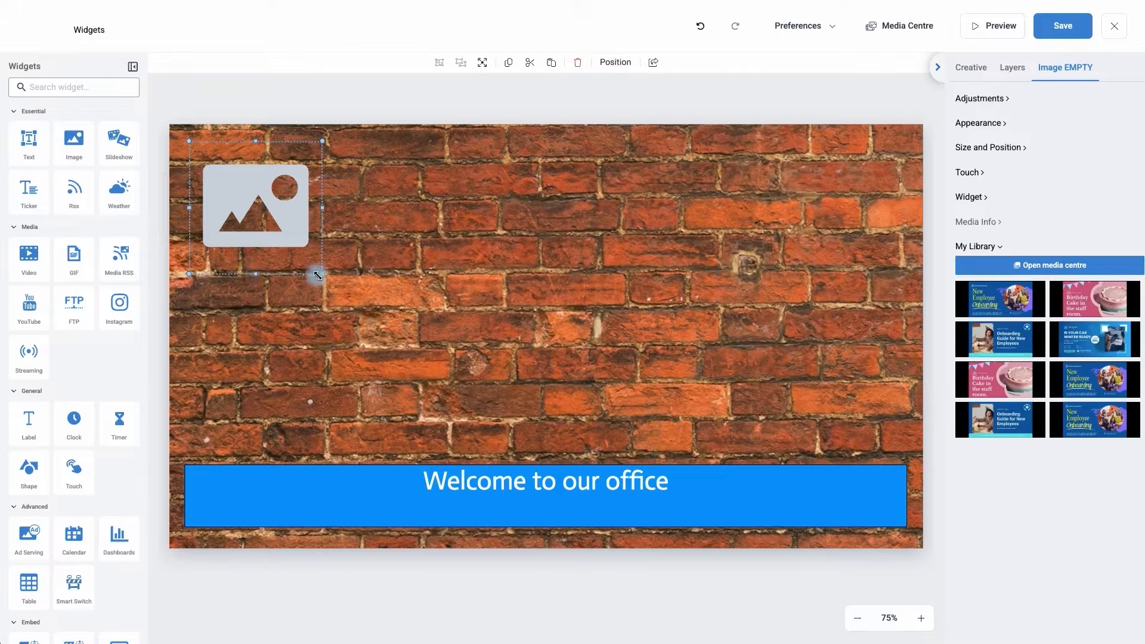
pyautogui.moveTo(317, 275); pyautogui.dragTo(302, 325)
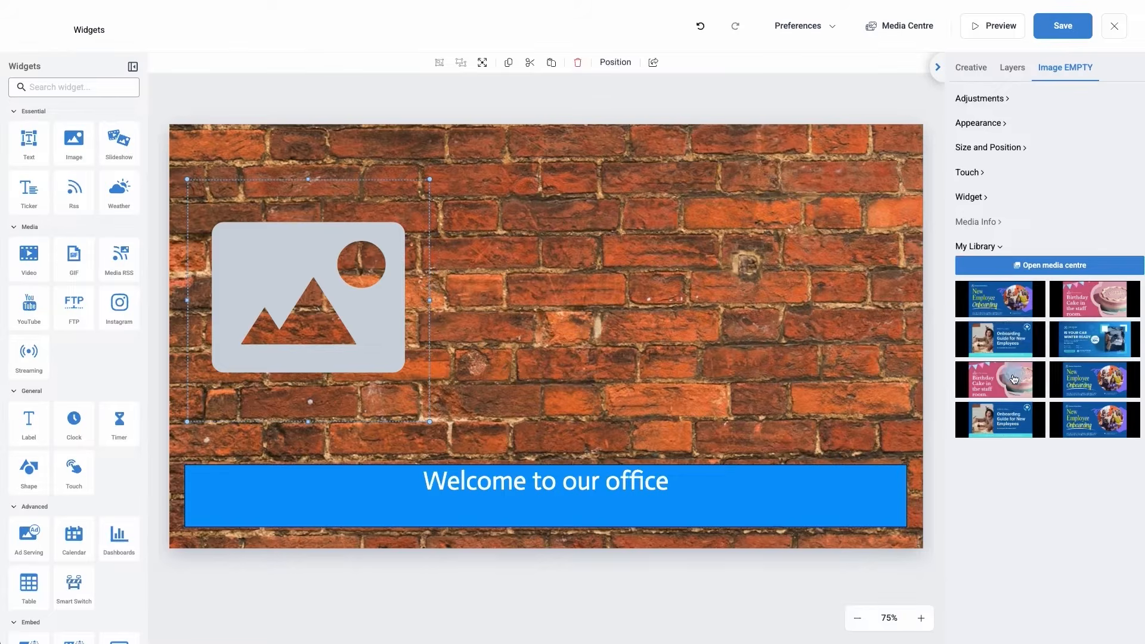
# Upload Branding.jpg from the device's Images folder to the media centre and place it in the image widget
pyautogui.click(1062, 270)
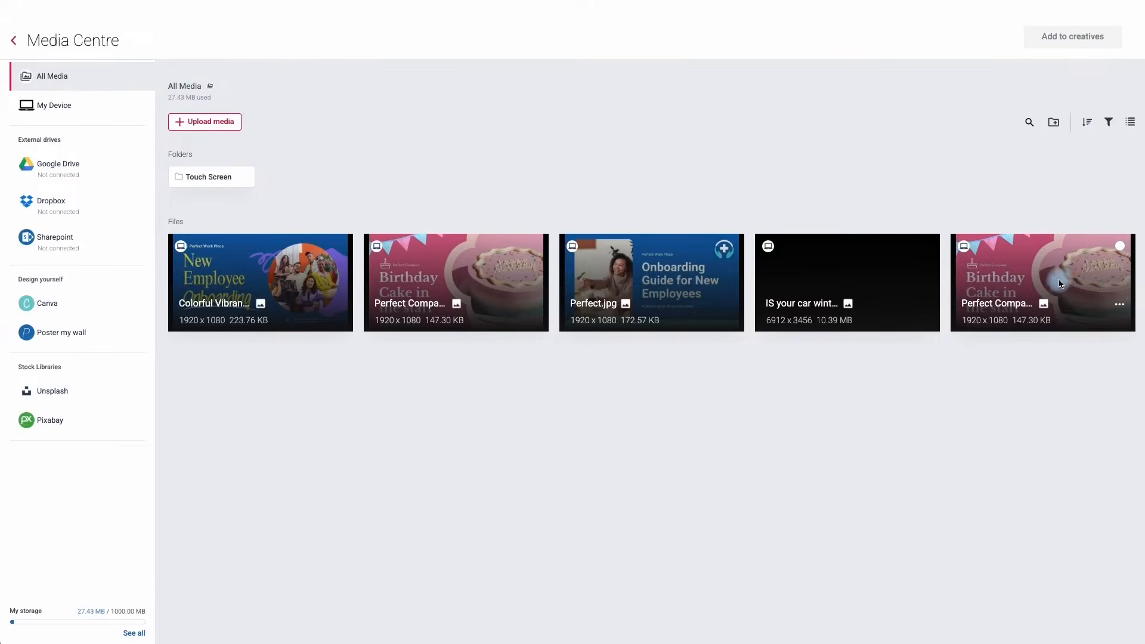
pyautogui.click(218, 124)
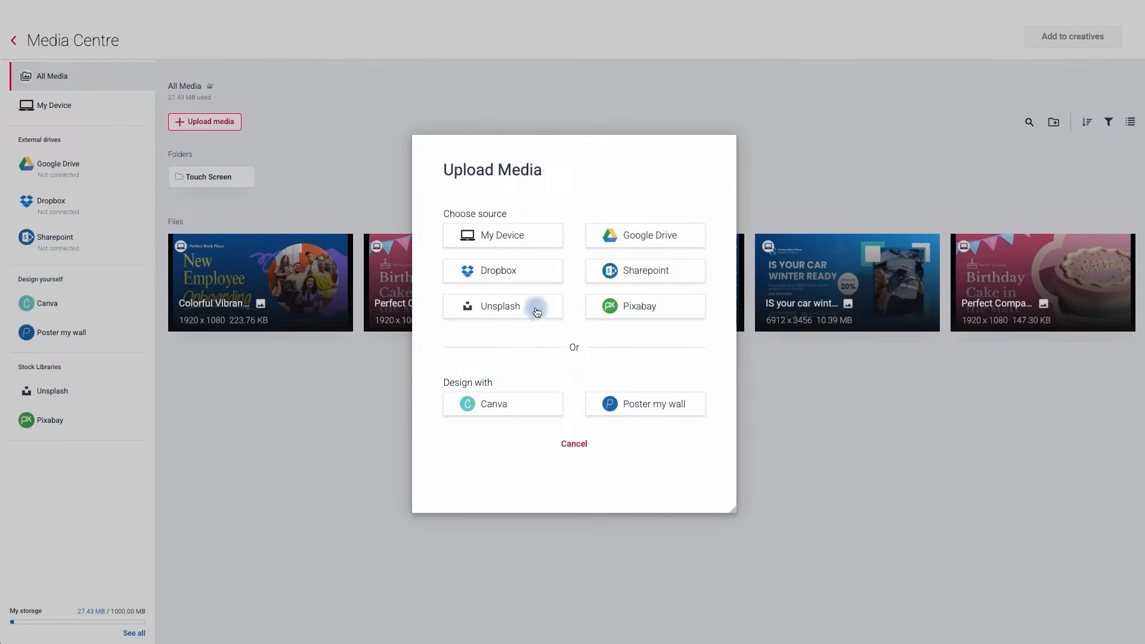
pyautogui.click(515, 243)
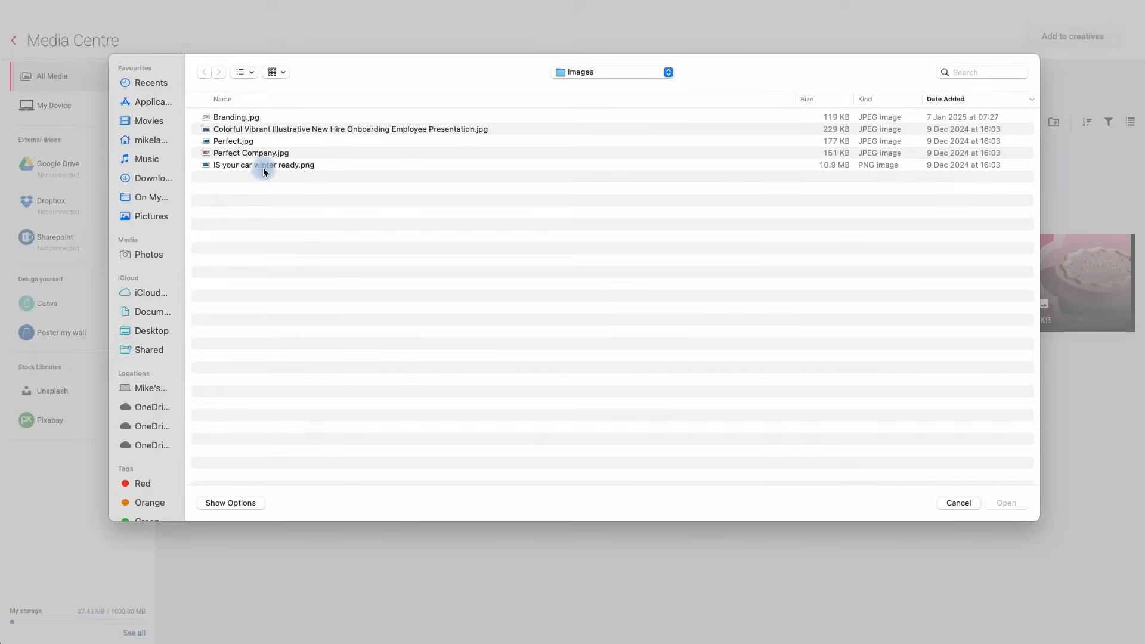
pyautogui.click(239, 118)
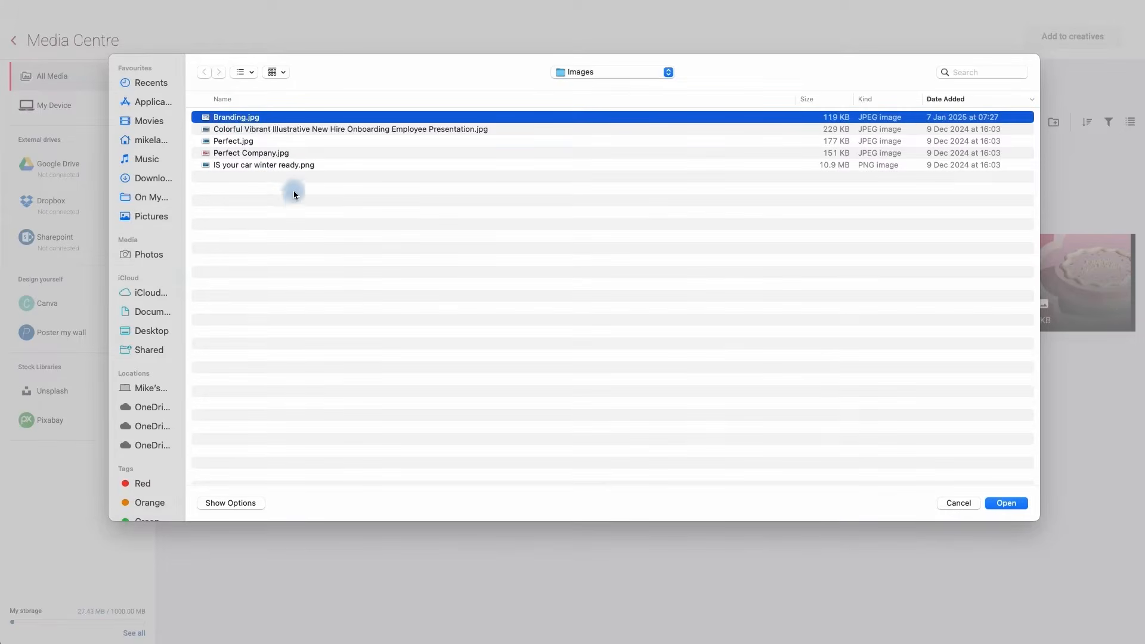
pyautogui.click(1005, 504)
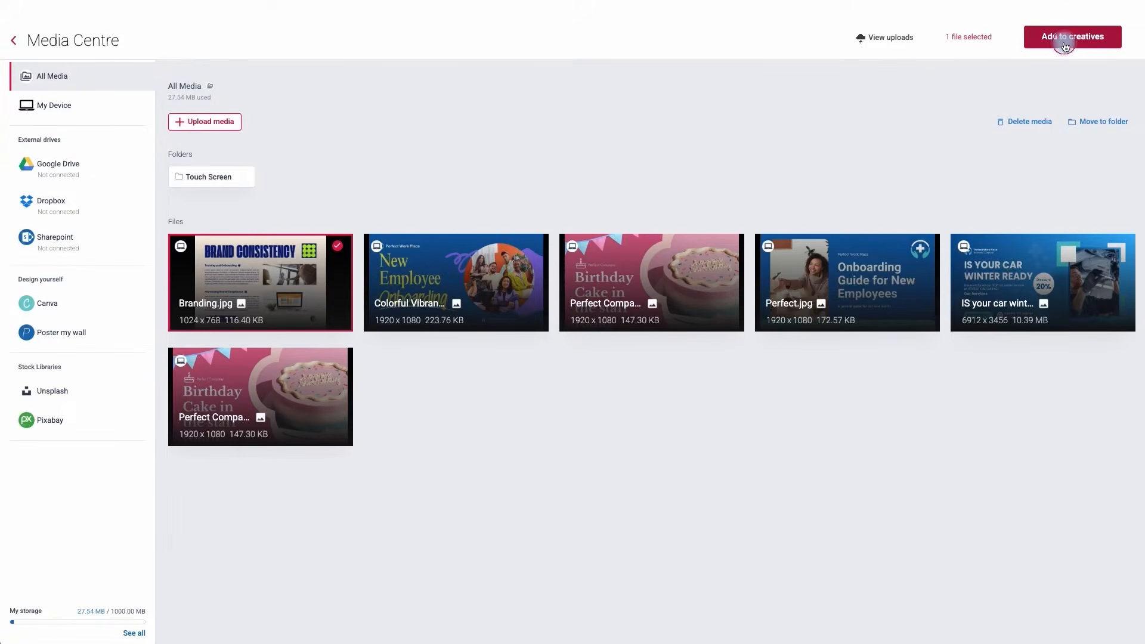
pyautogui.click(1064, 46)
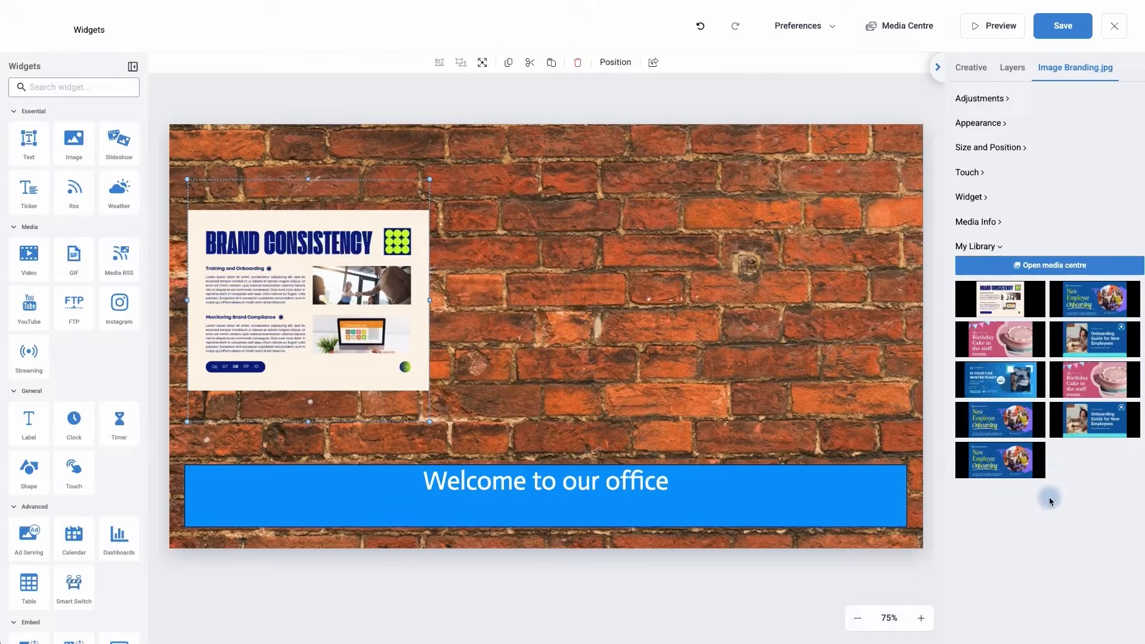
# Try the car winter ready picture from the library in the image widget and switch back to Branding.jpg
pyautogui.click(1011, 382)
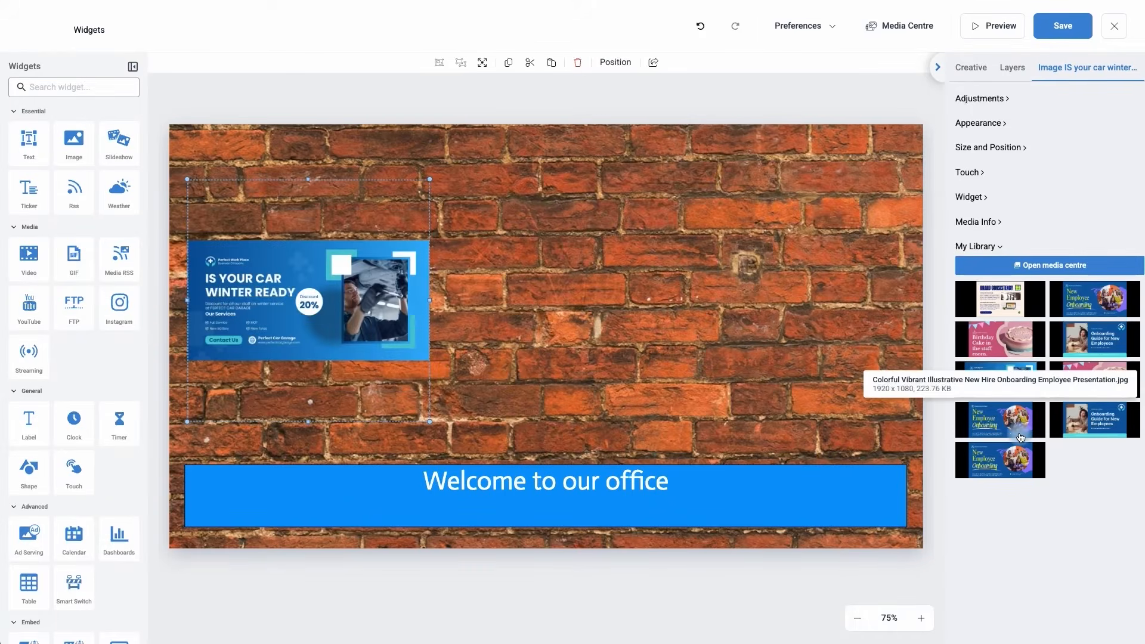
pyautogui.click(1009, 310)
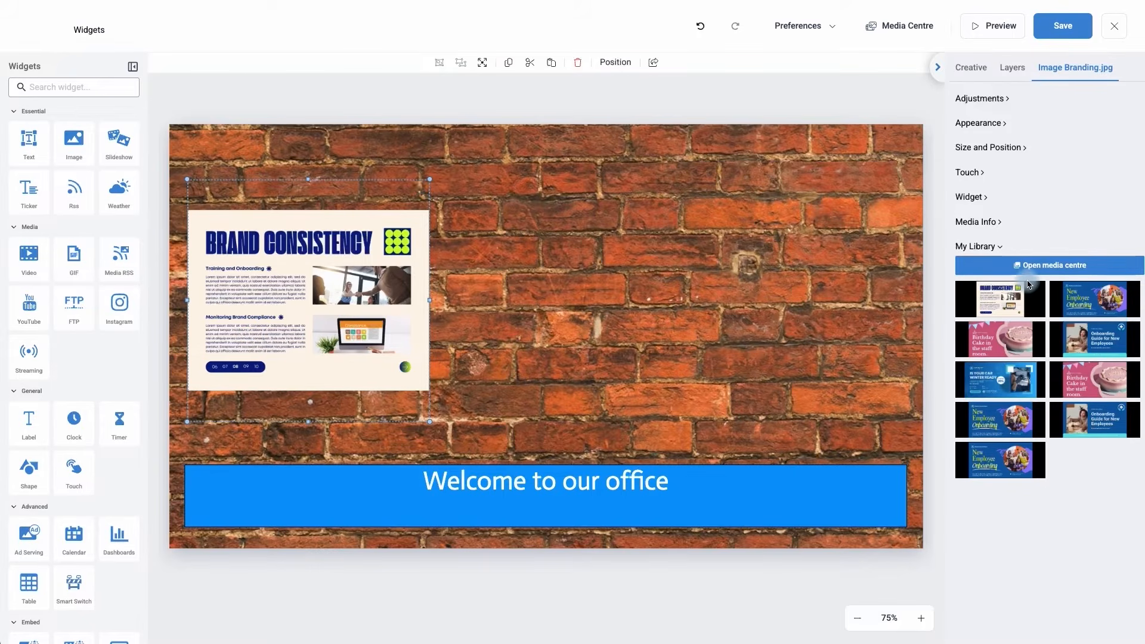
# Unlock the image widget's proportions and lower its upper edge to fit the picture, making it about 43.5% high
pyautogui.click(992, 151)
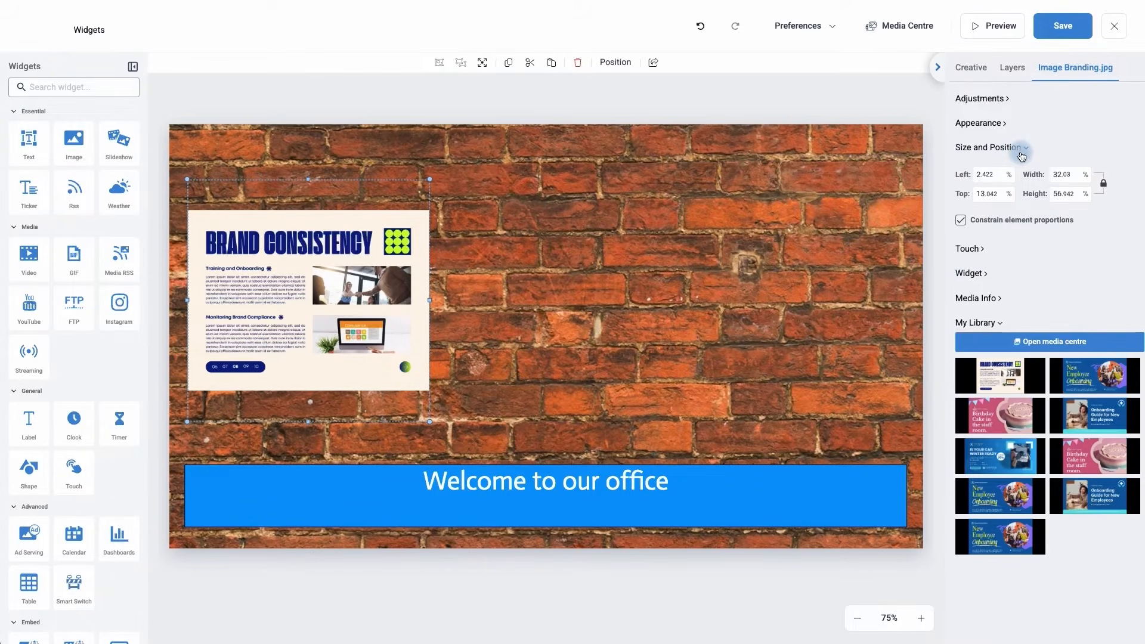
pyautogui.click(1104, 183)
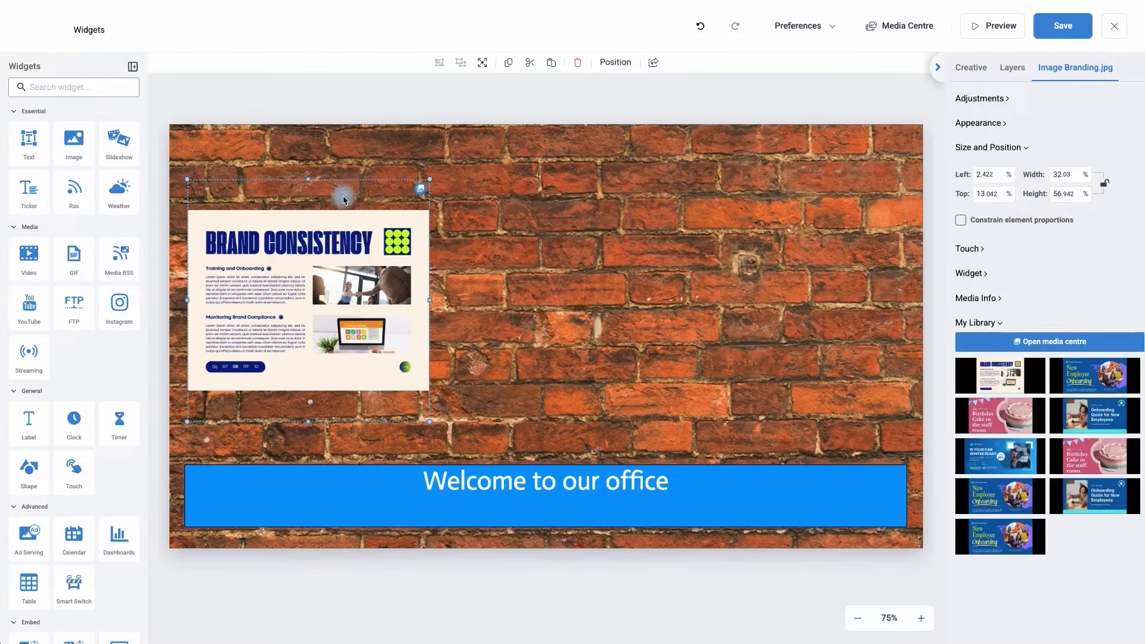
pyautogui.moveTo(310, 181); pyautogui.dragTo(306, 238)
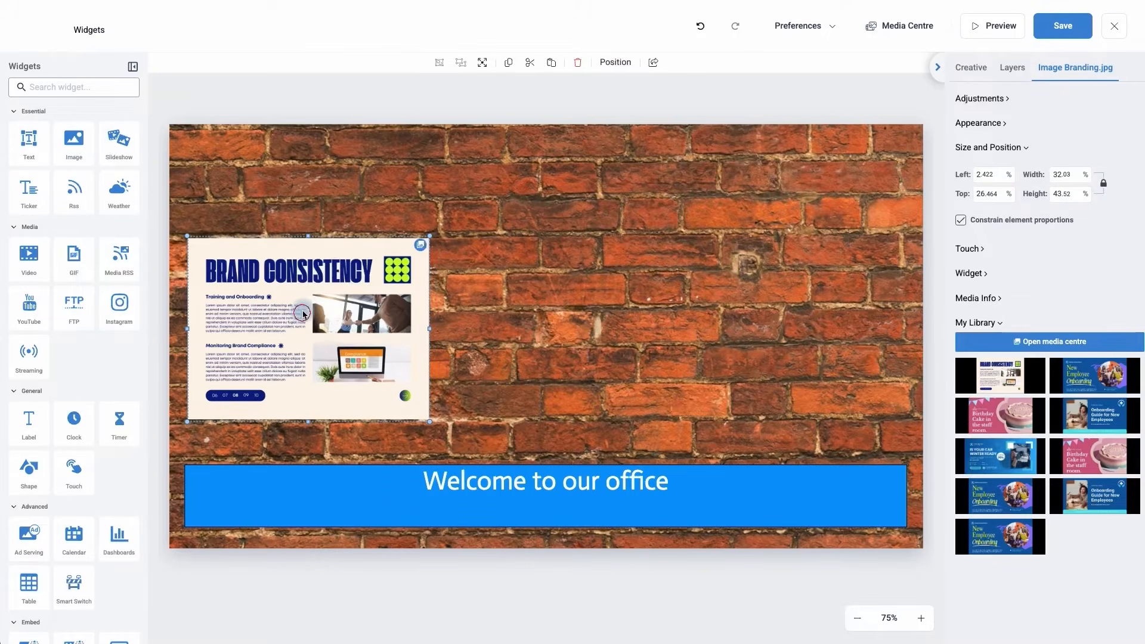
# Enlarge the Branding.jpg image to about 33.3% by 45.3% and position it at about 3.6% left and 21% top
pyautogui.moveTo(303, 312); pyautogui.dragTo(310, 228)
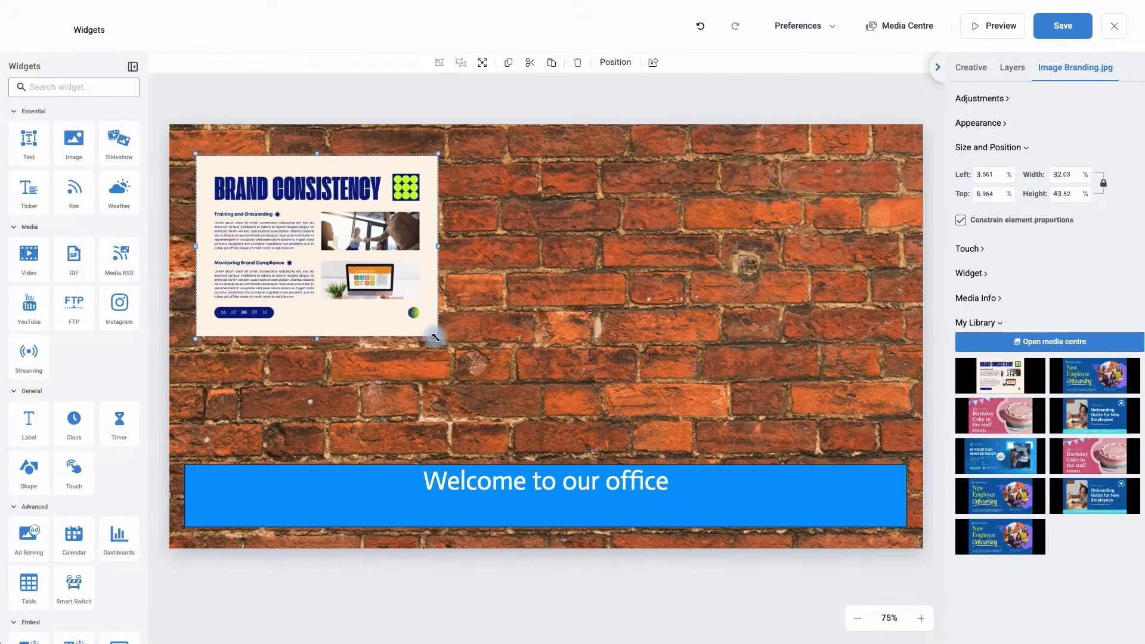
pyautogui.moveTo(435, 338)
pyautogui.mouseDown()
pyautogui.moveTo(519, 417)
pyautogui.moveTo(424, 327)
pyautogui.moveTo(448, 347)
pyautogui.mouseUp()
pyautogui.moveTo(349, 270); pyautogui.dragTo(349, 335)
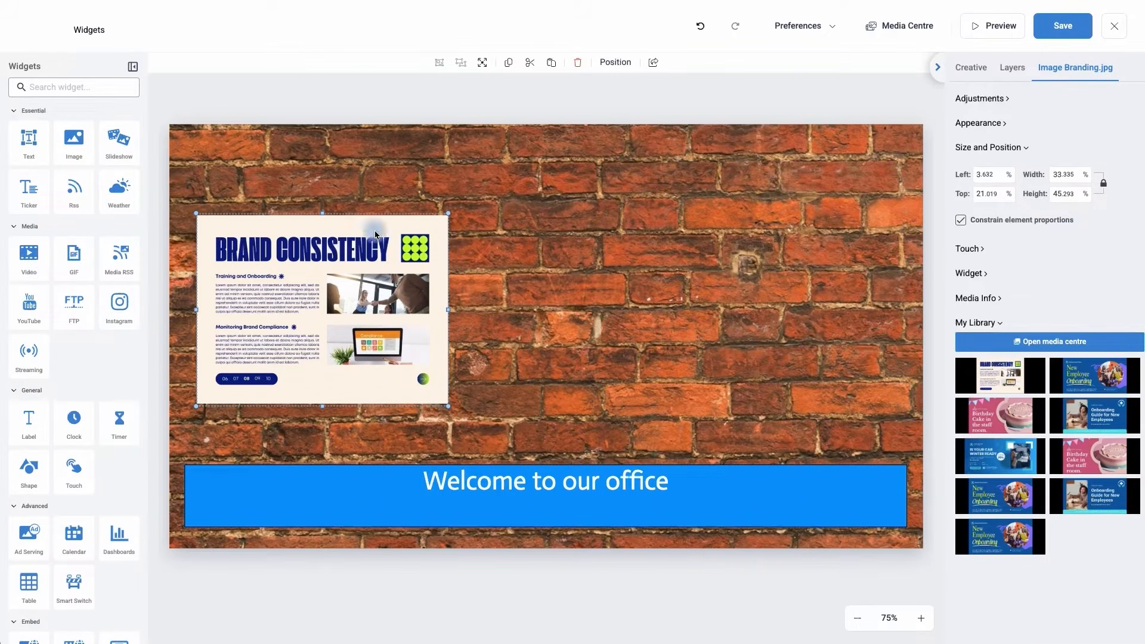
# Add a video widget beside the image and load the New Era of Technology video from the library
pyautogui.click(27, 265)
pyautogui.moveTo(27, 264); pyautogui.dragTo(539, 266)
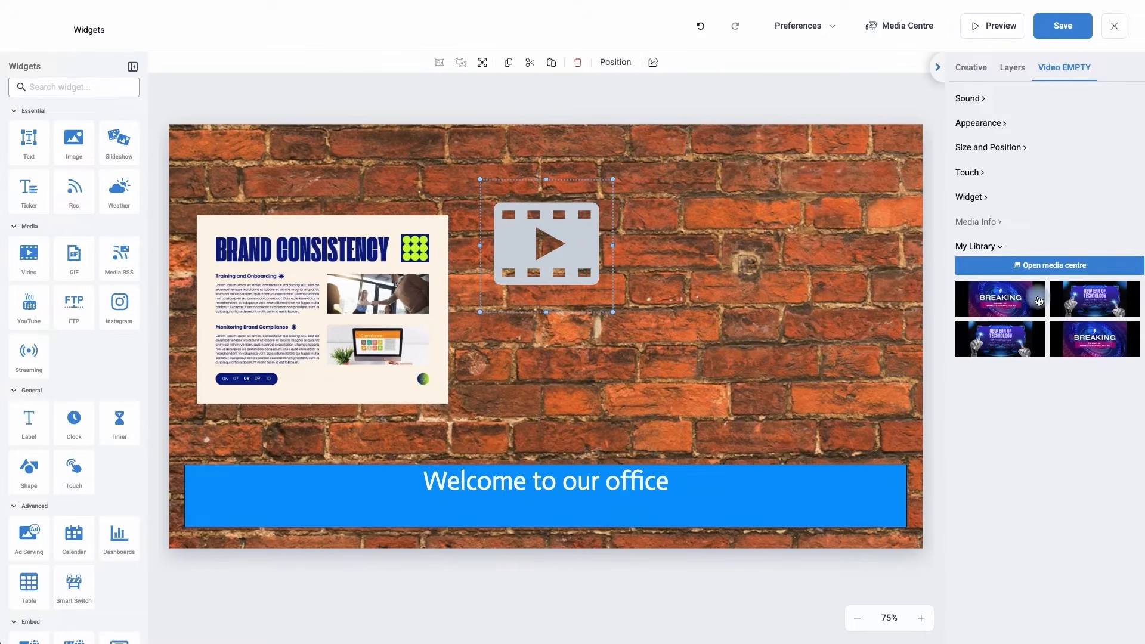
pyautogui.click(1026, 349)
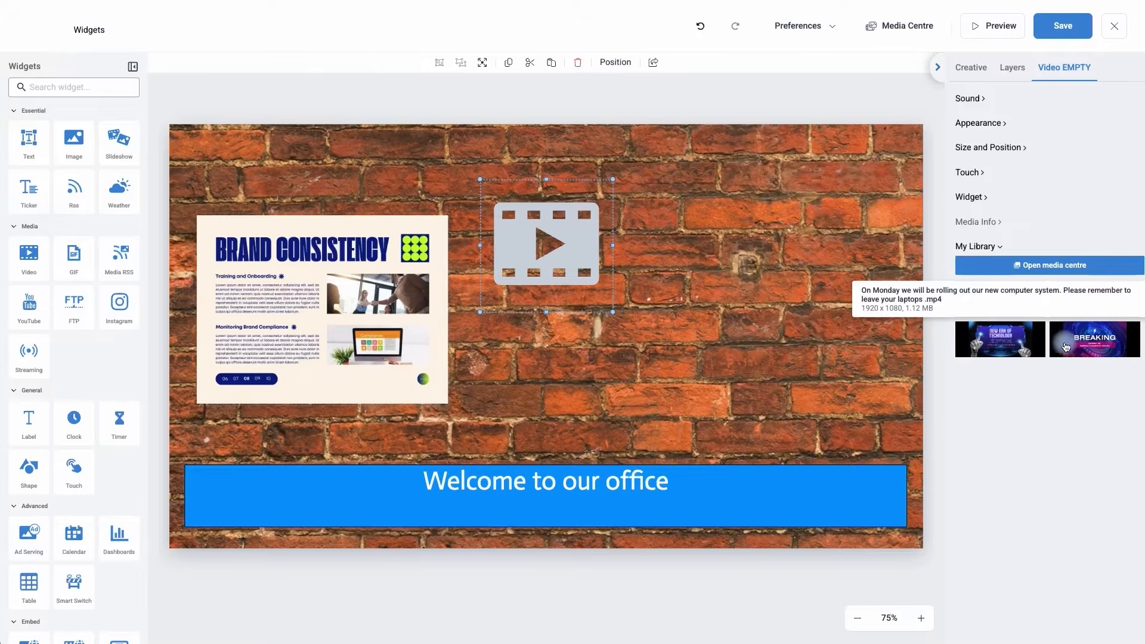
pyautogui.click(1001, 341)
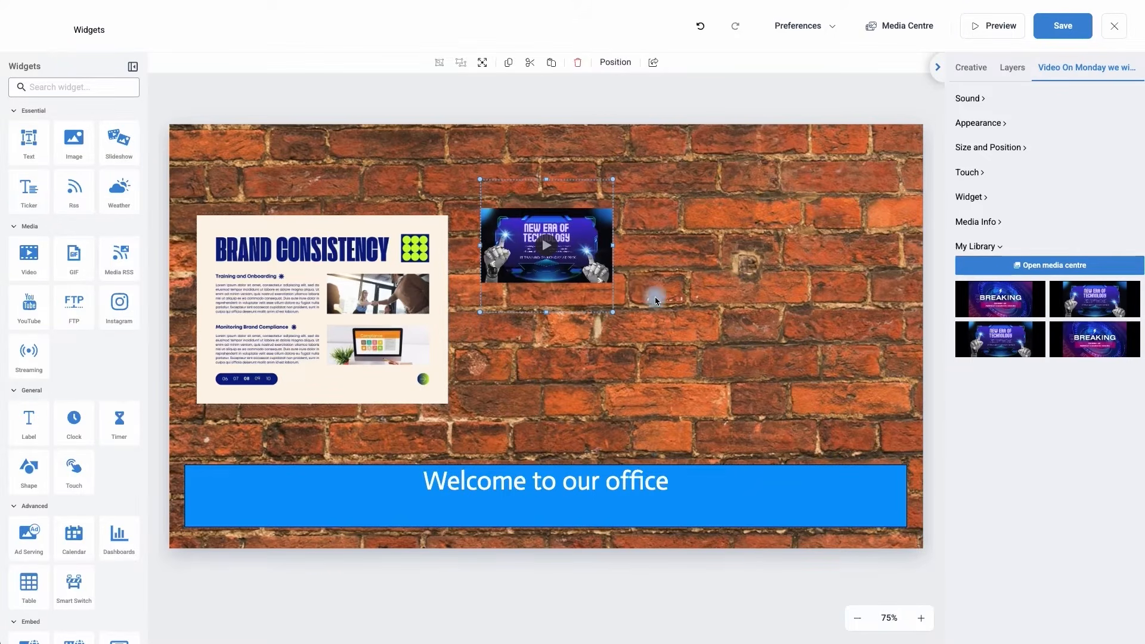
# Enlarge the video widget to about 47% wide and move it to about 44% left and 1.6% top
pyautogui.moveTo(614, 316); pyautogui.dragTo(840, 485)
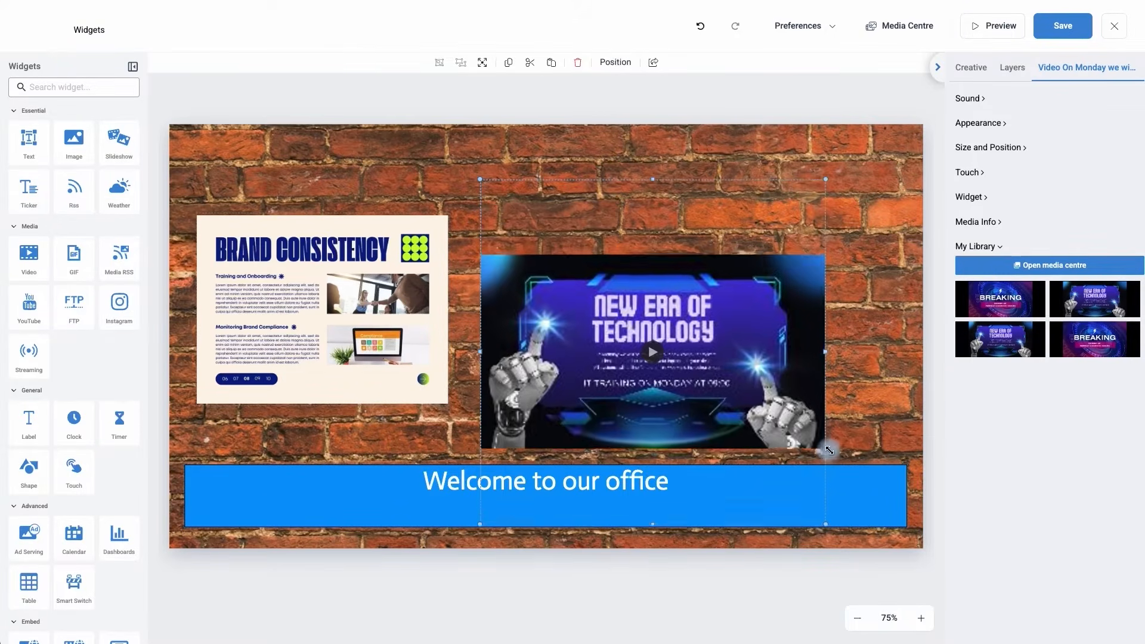
pyautogui.moveTo(712, 364); pyautogui.dragTo(734, 316)
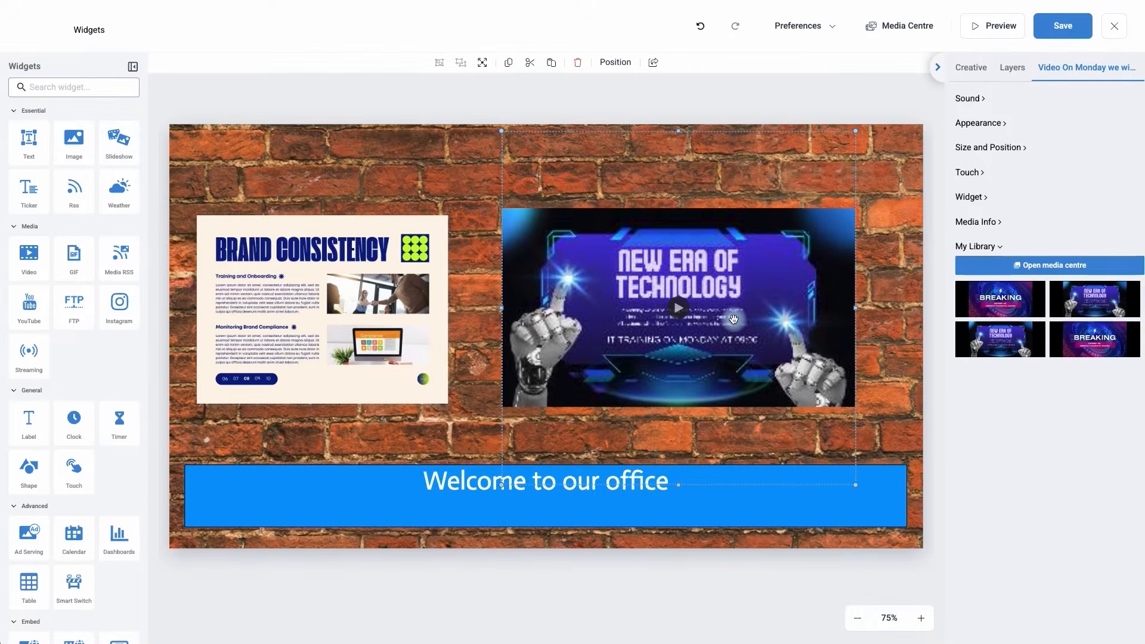
# Shrink the video widget to about 42.4% wide and, with proportions unlocked, trim its frame to the video at about 42.6% high
pyautogui.click(987, 148)
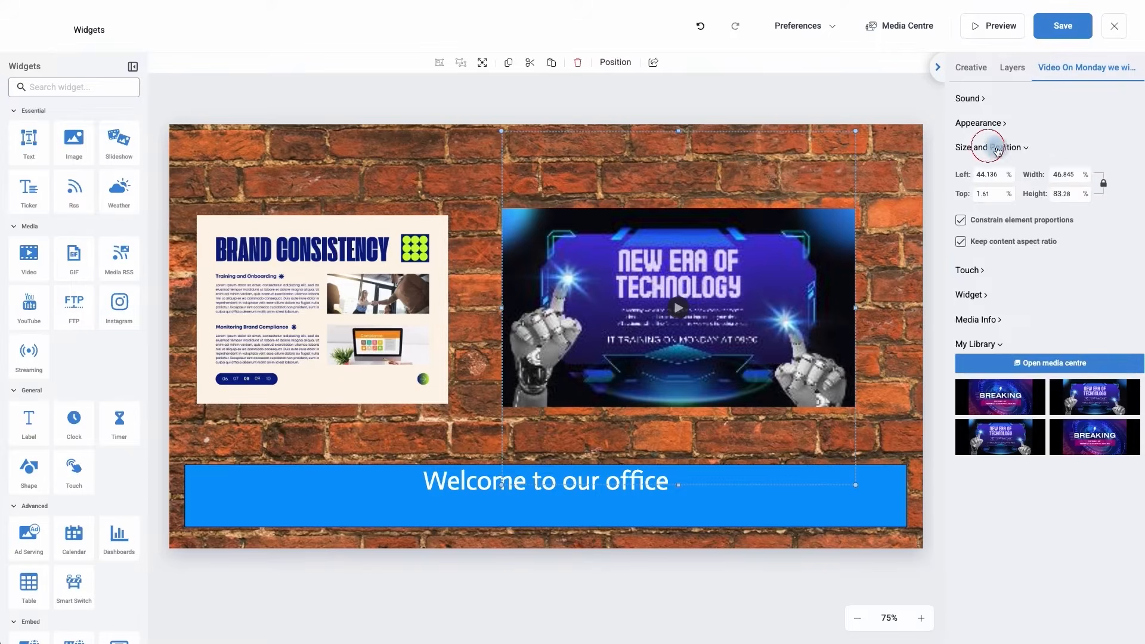
pyautogui.click(1097, 187)
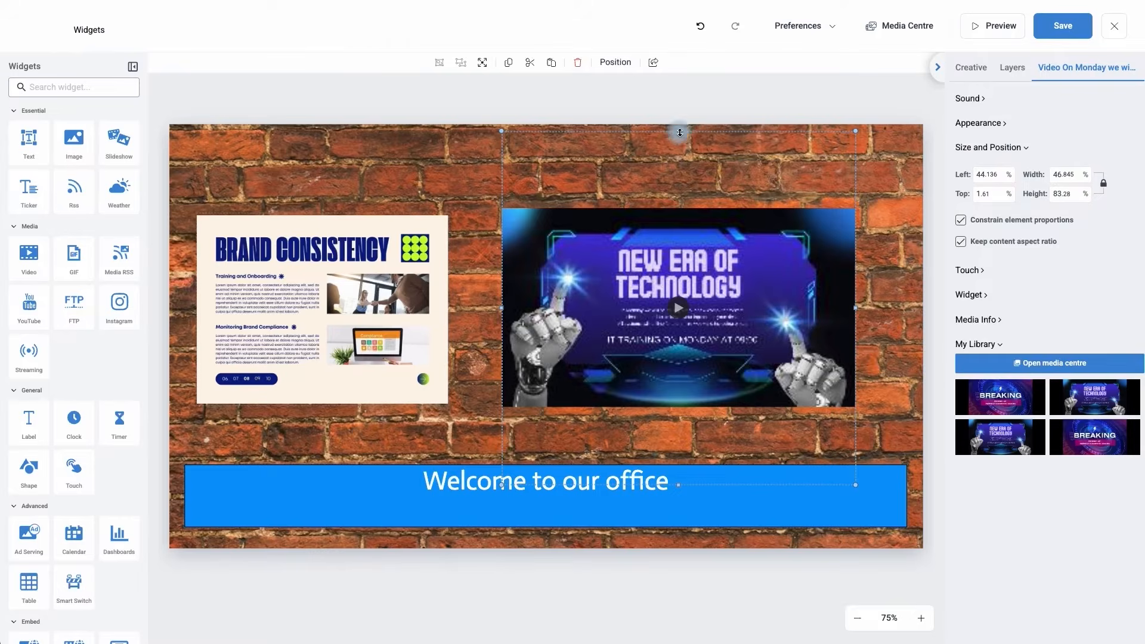
pyautogui.moveTo(678, 132); pyautogui.dragTo(673, 165)
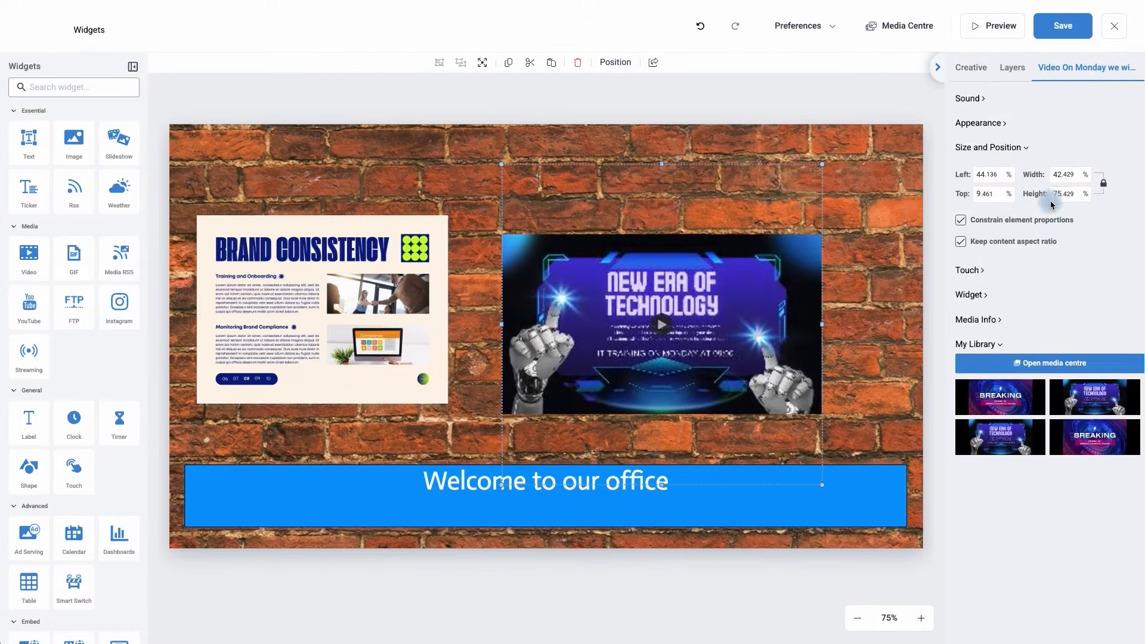
pyautogui.click(1104, 186)
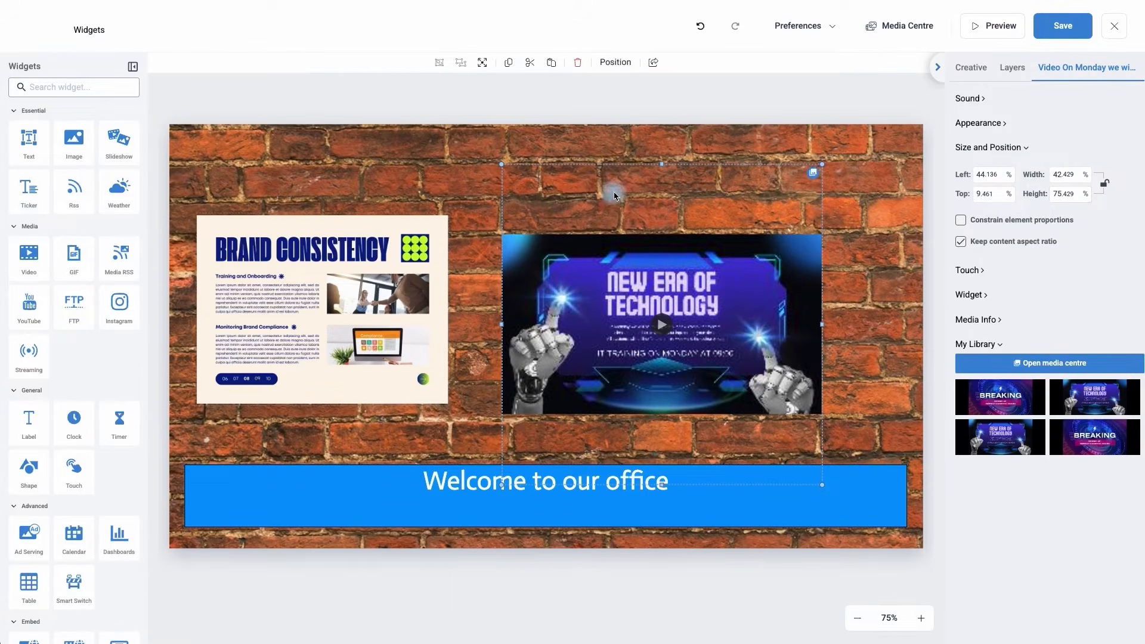
pyautogui.moveTo(663, 163); pyautogui.dragTo(661, 303)
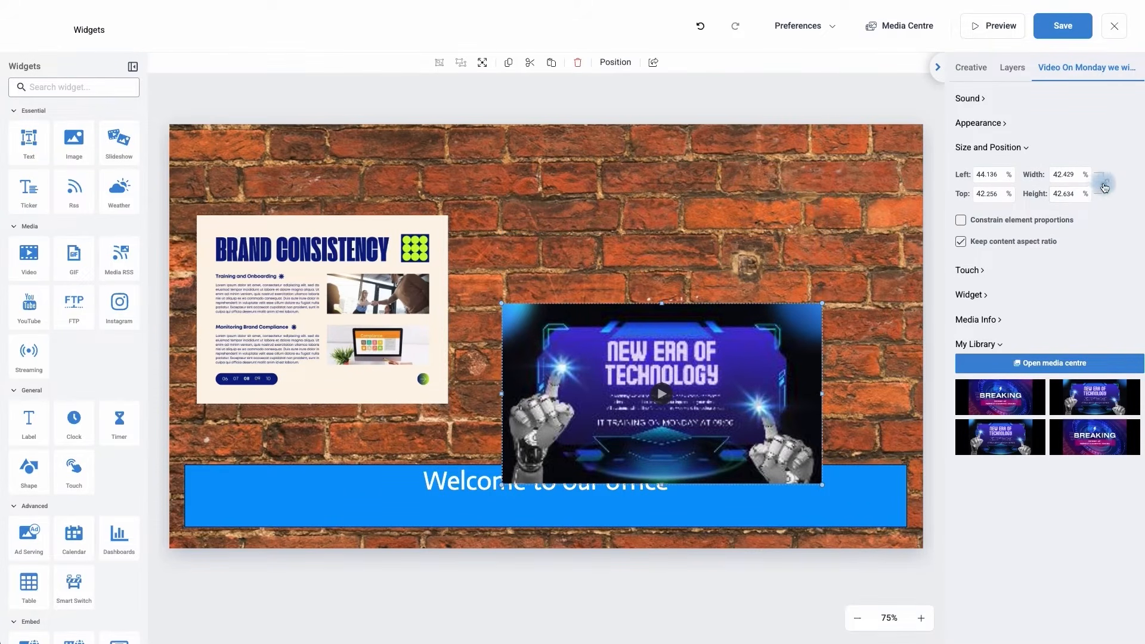
# Relock the video's proportions, align it with the image at about 44.6% left and 21.1% top, and enlarge it to about 44.7% wide
pyautogui.click(1104, 184)
pyautogui.moveTo(594, 379); pyautogui.dragTo(597, 294)
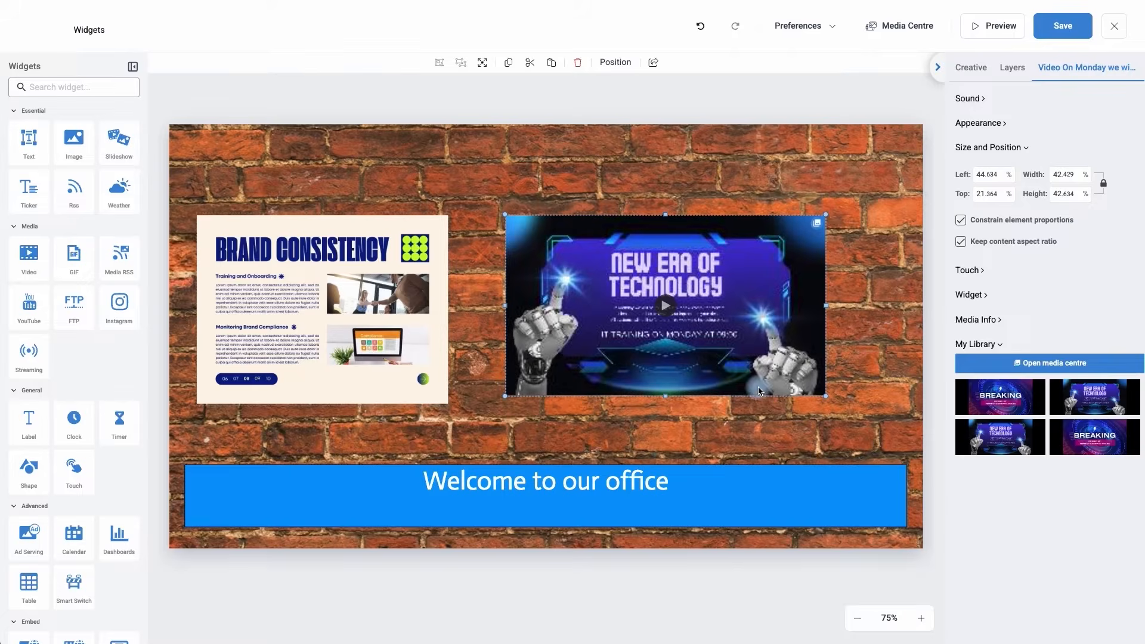
pyautogui.moveTo(825, 397); pyautogui.dragTo(840, 405)
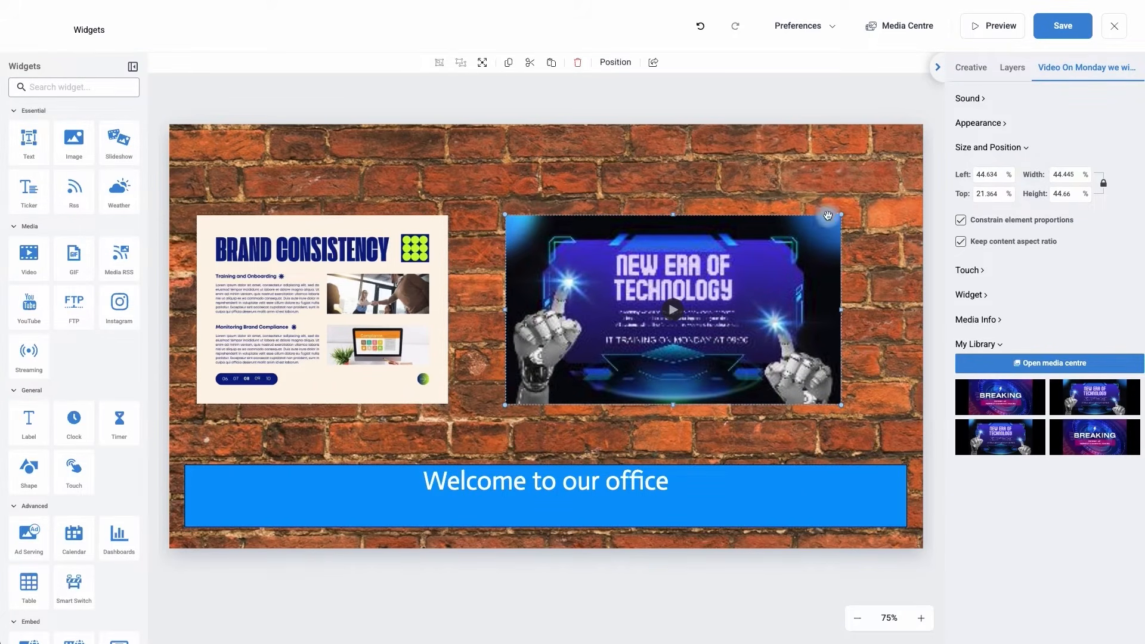
pyautogui.moveTo(842, 215); pyautogui.dragTo(843, 215)
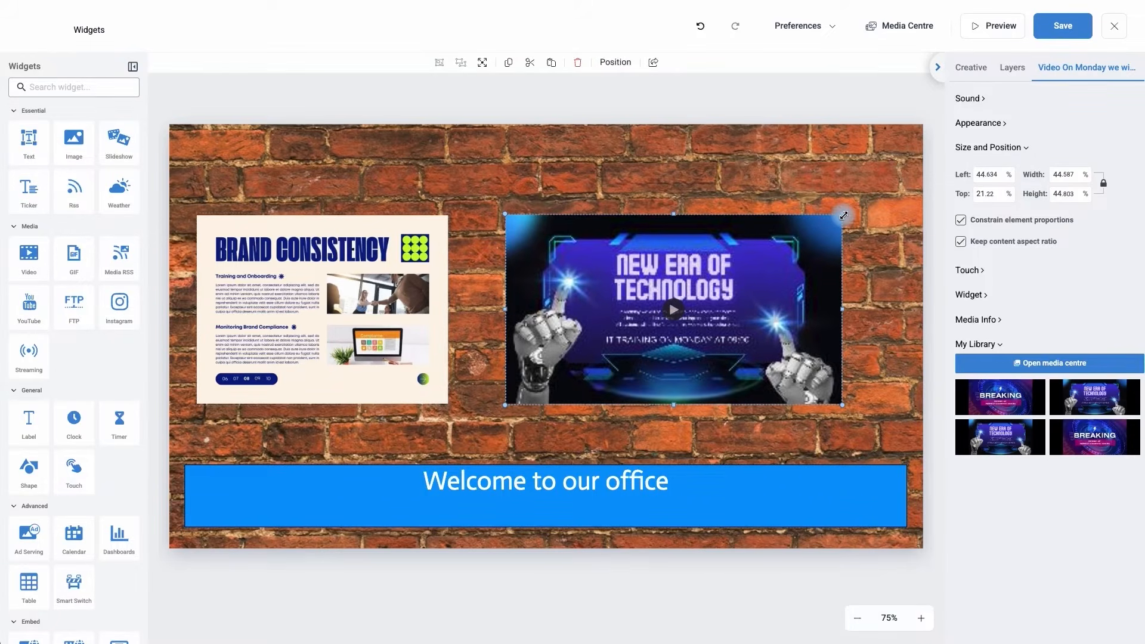
pyautogui.moveTo(843, 216); pyautogui.dragTo(843, 215)
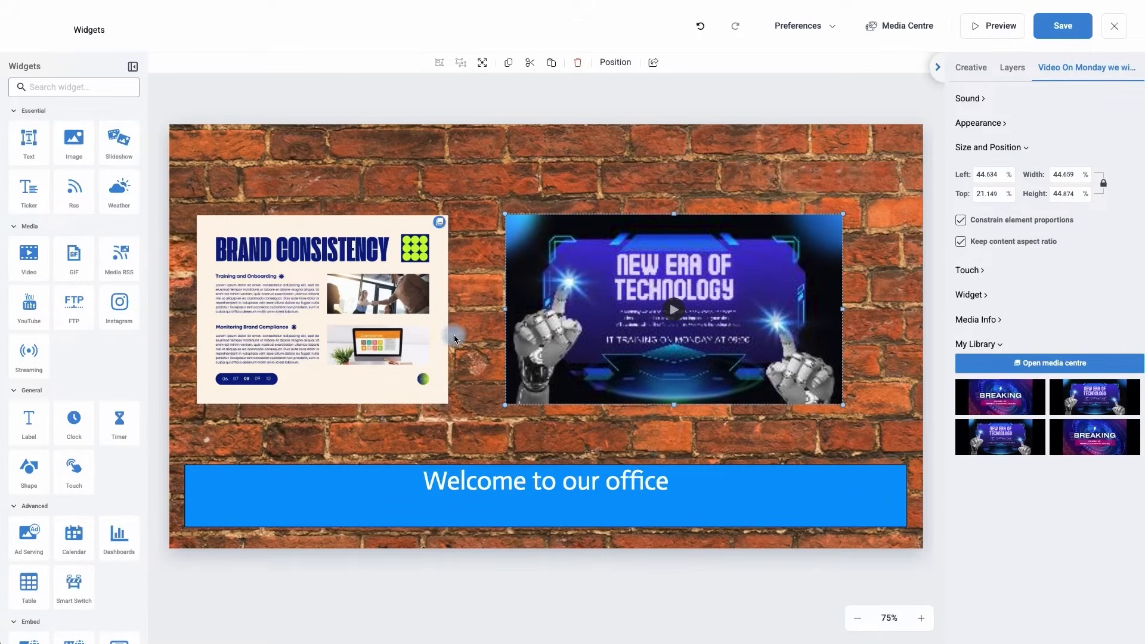
# Select the image and video widgets together and group them
pyautogui.click(185, 181)
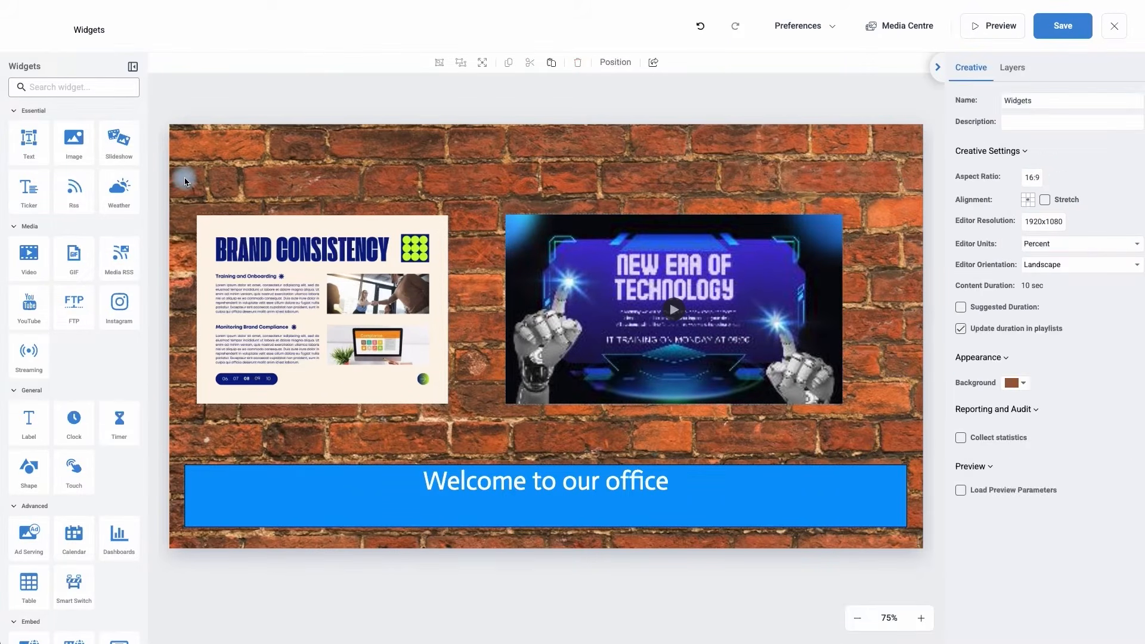
pyautogui.moveTo(185, 182); pyautogui.dragTo(876, 428)
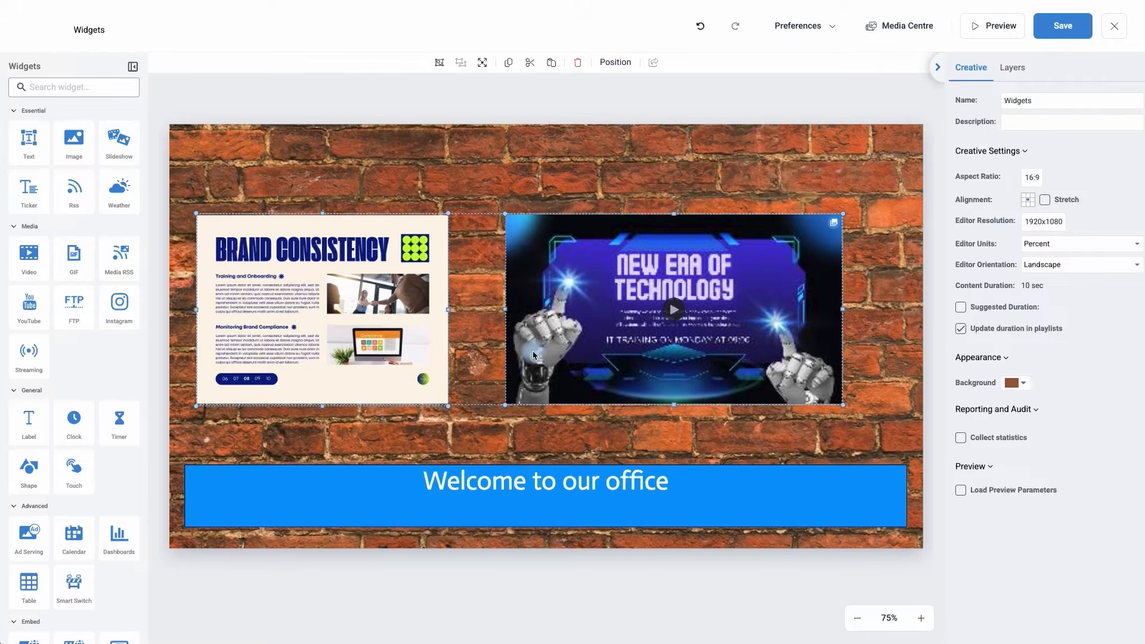
pyautogui.click(441, 65)
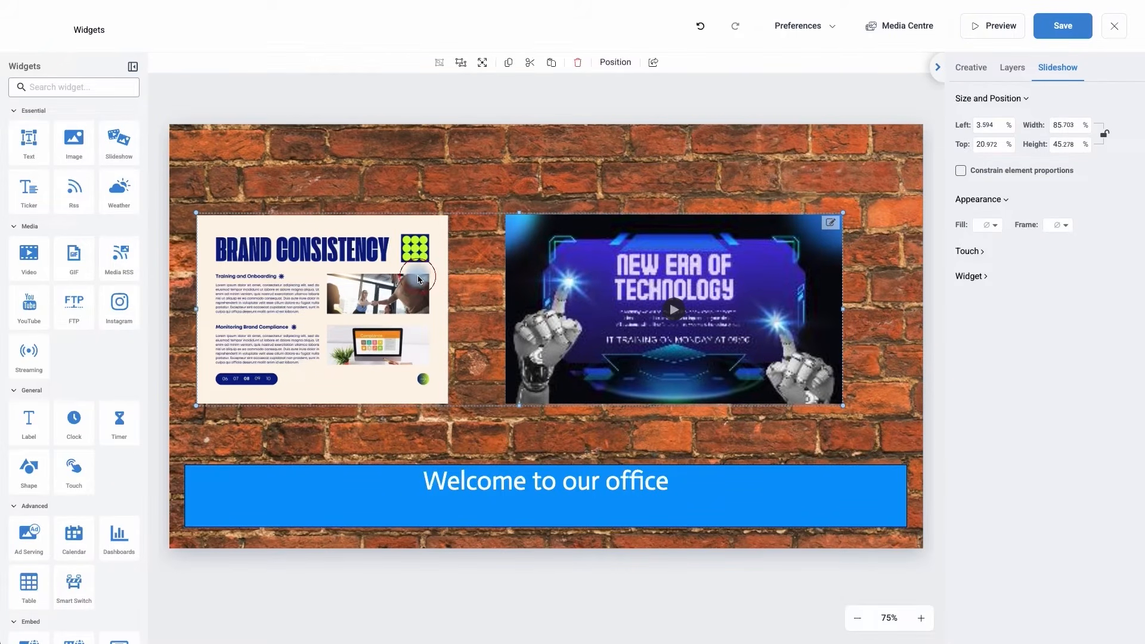
# Move the image and video group to about 4.2% left and 22.1% top, and ungroup it
pyautogui.moveTo(418, 278)
pyautogui.mouseDown()
pyautogui.moveTo(449, 224)
pyautogui.moveTo(423, 278)
pyautogui.mouseUp()
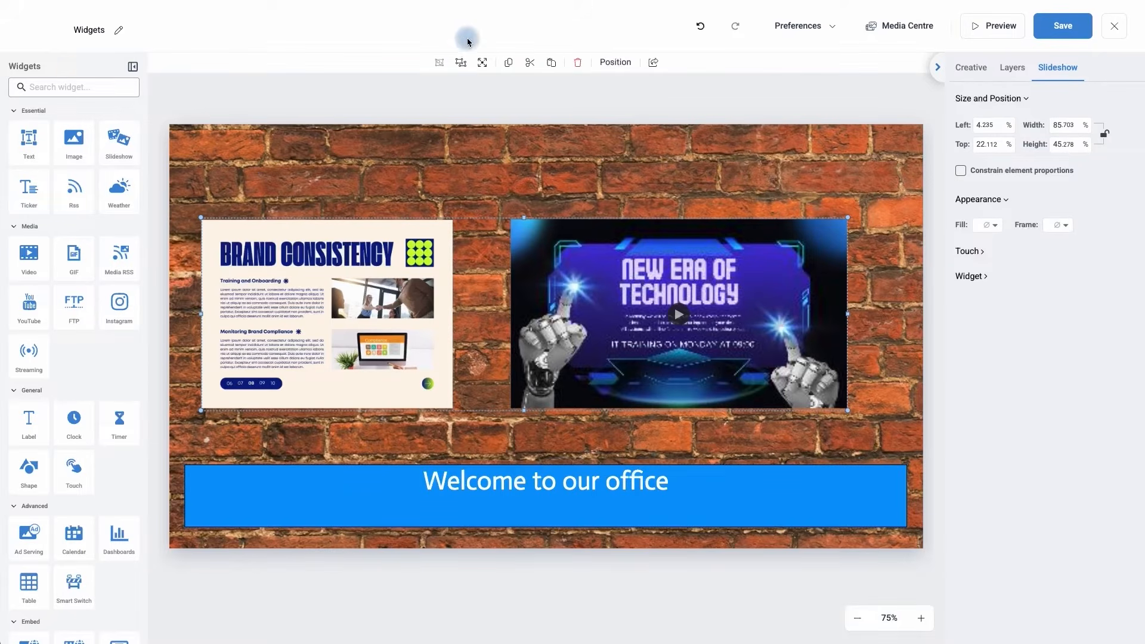
pyautogui.click(461, 63)
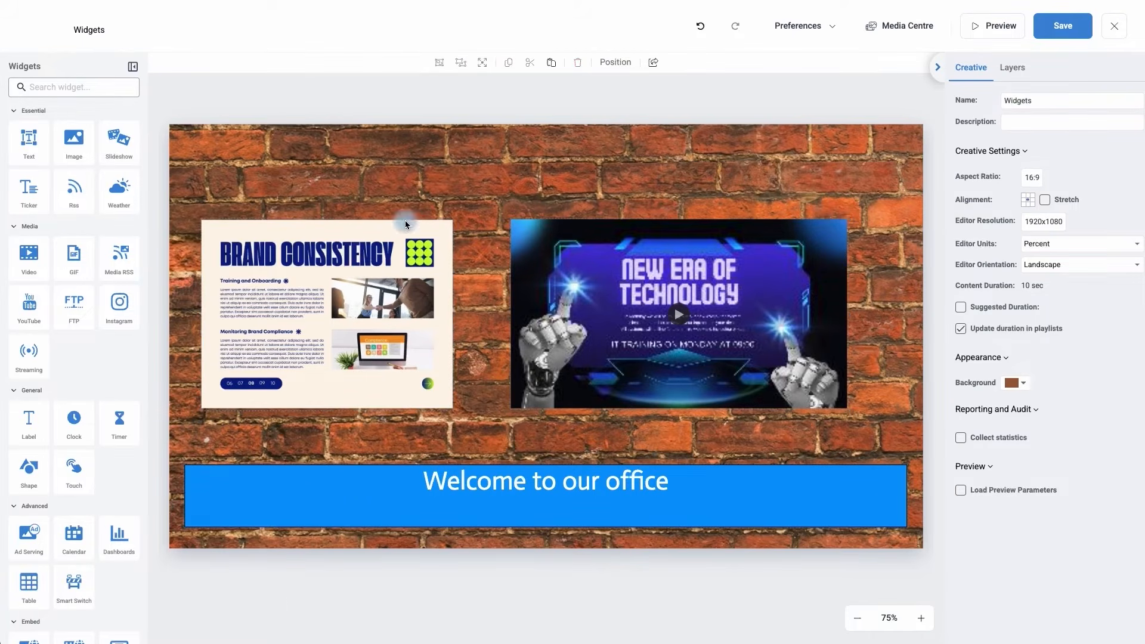
# Expand the Brand Consistency image widget to fill the canvas and shift it toward the canvas's lower-left corner
pyautogui.click(374, 255)
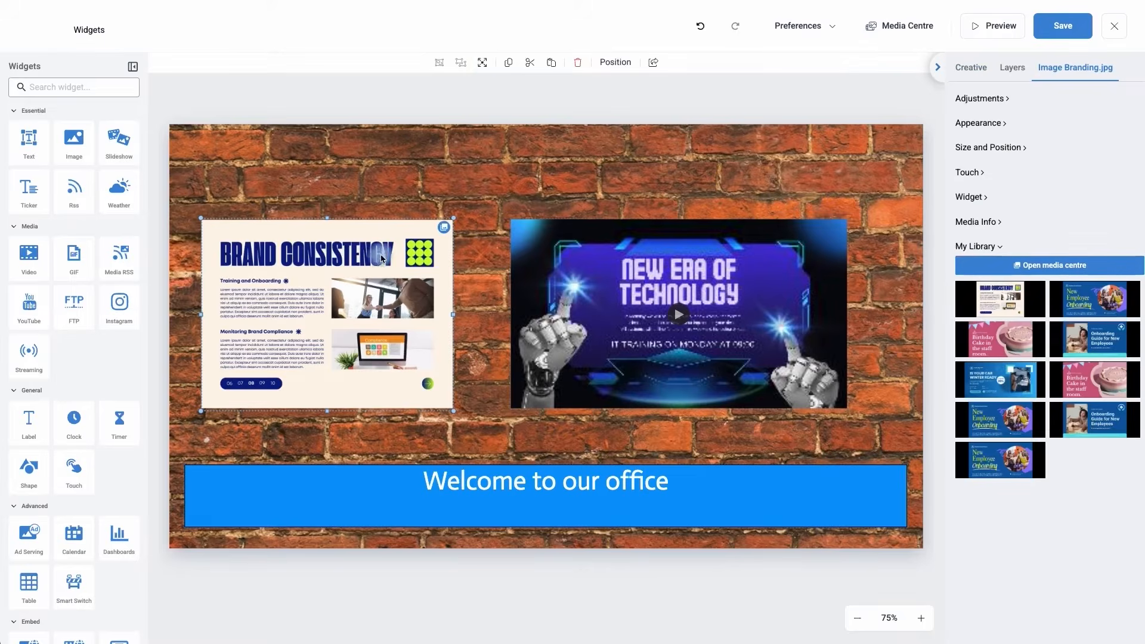
pyautogui.click(483, 65)
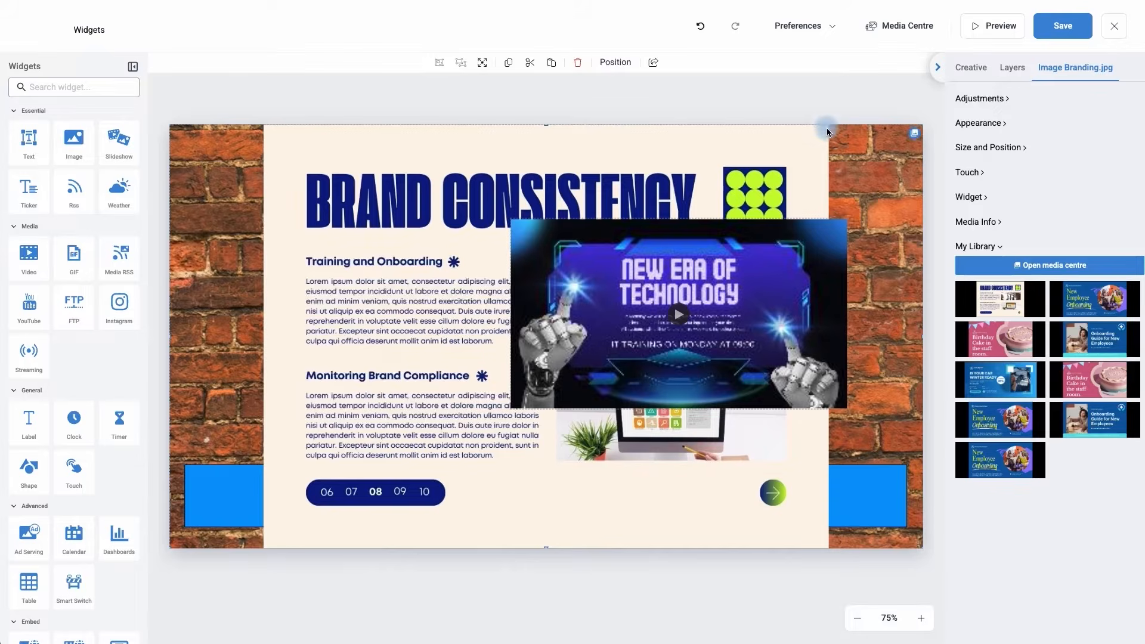
pyautogui.moveTo(507, 146); pyautogui.dragTo(392, 143)
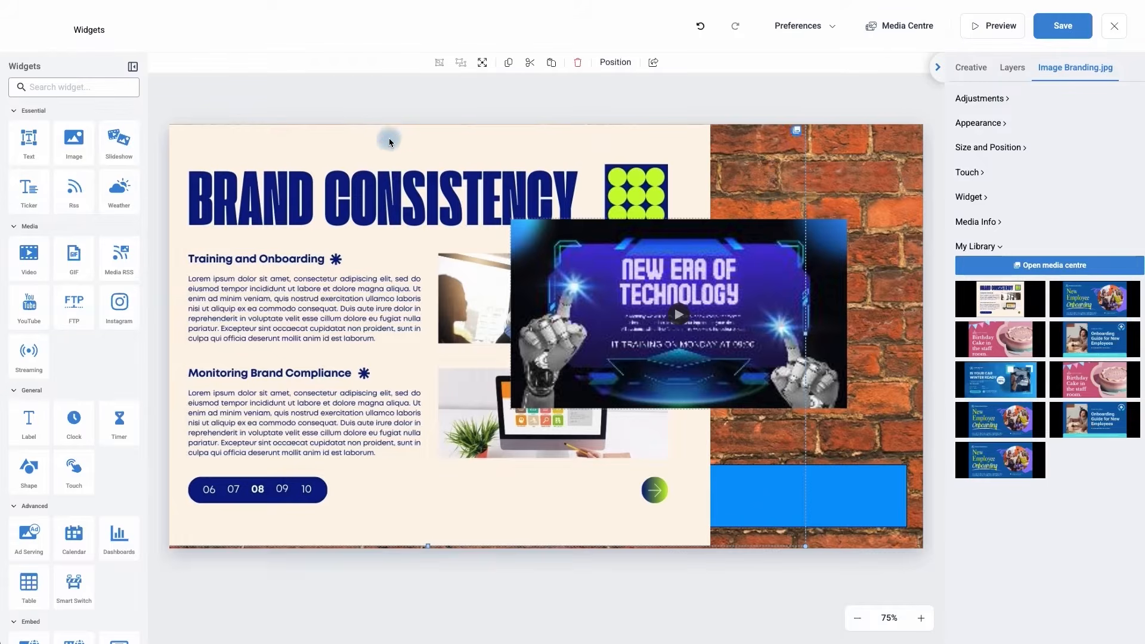
pyautogui.moveTo(388, 141); pyautogui.dragTo(388, 179)
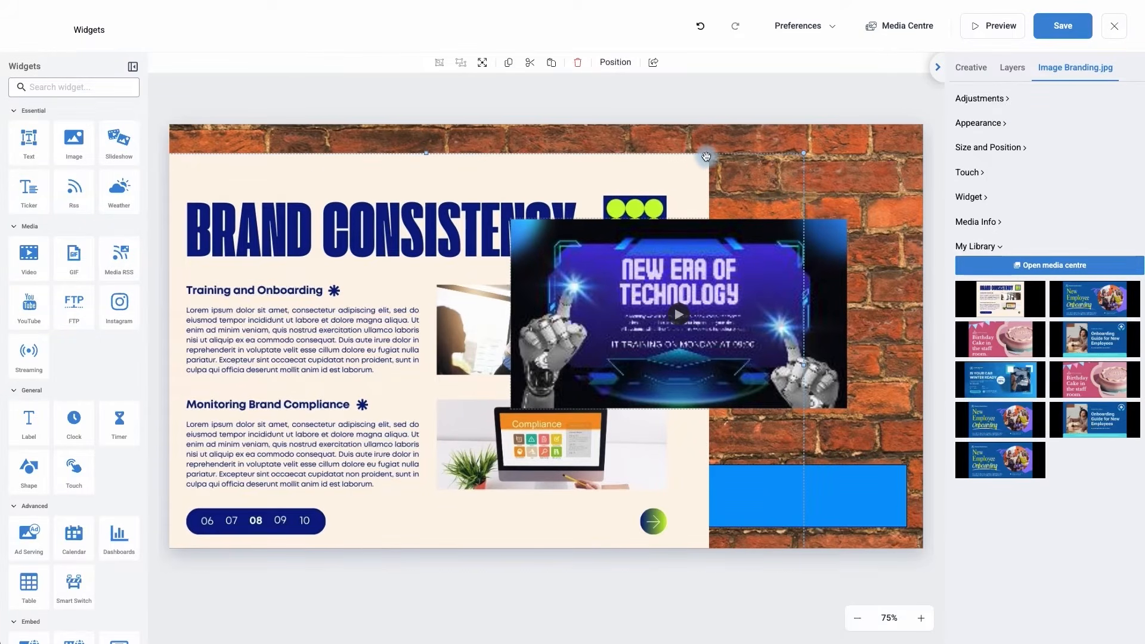
# Shrink the image widget to about a third of the canvas width and place it beside the video, above the banner
pyautogui.moveTo(708, 155); pyautogui.dragTo(704, 156)
pyautogui.moveTo(801, 155); pyautogui.dragTo(326, 322)
pyautogui.moveTo(268, 380); pyautogui.dragTo(411, 222)
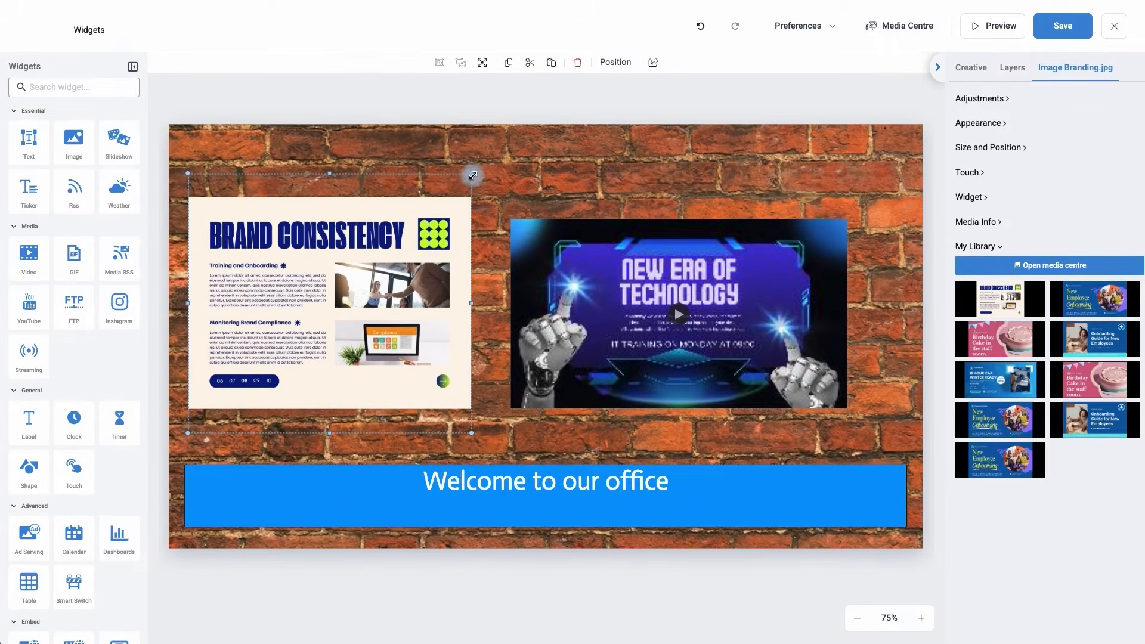
pyautogui.moveTo(468, 169); pyautogui.dragTo(432, 201)
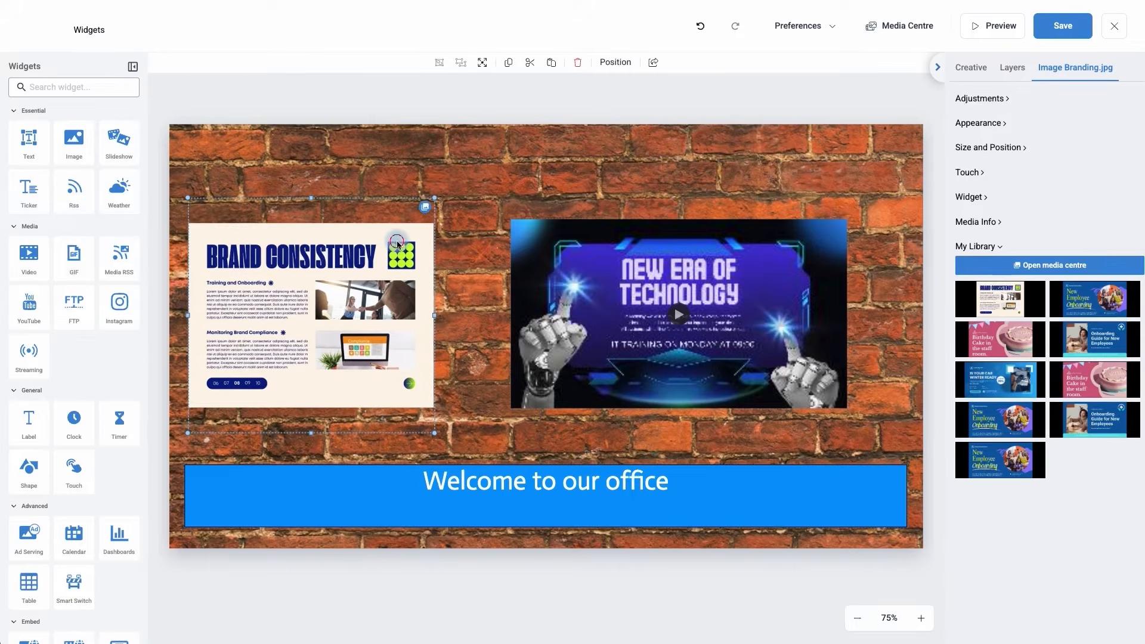
pyautogui.moveTo(398, 239); pyautogui.dragTo(404, 231)
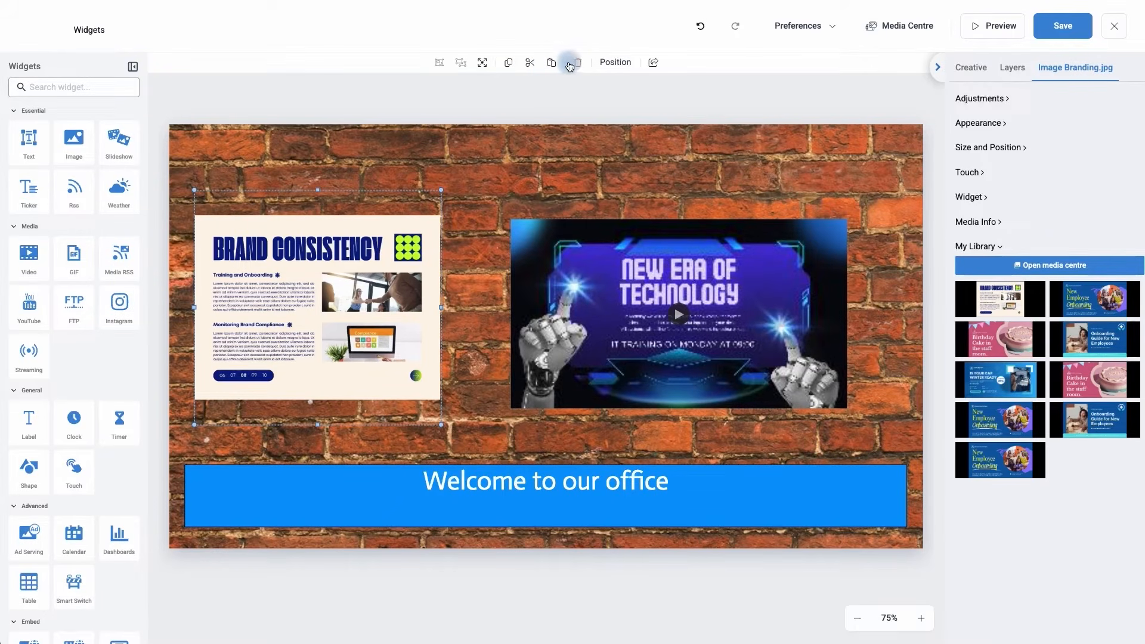
# Review the image widget's arrangement and canvas alignment options and its share permissions
pyautogui.click(614, 68)
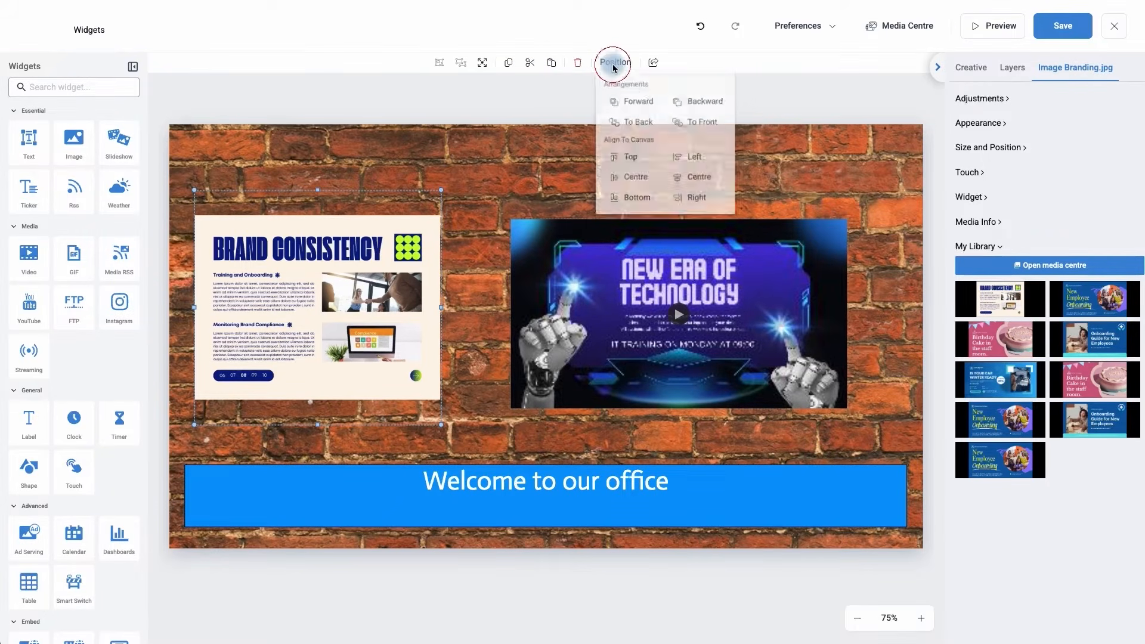
pyautogui.click(630, 124)
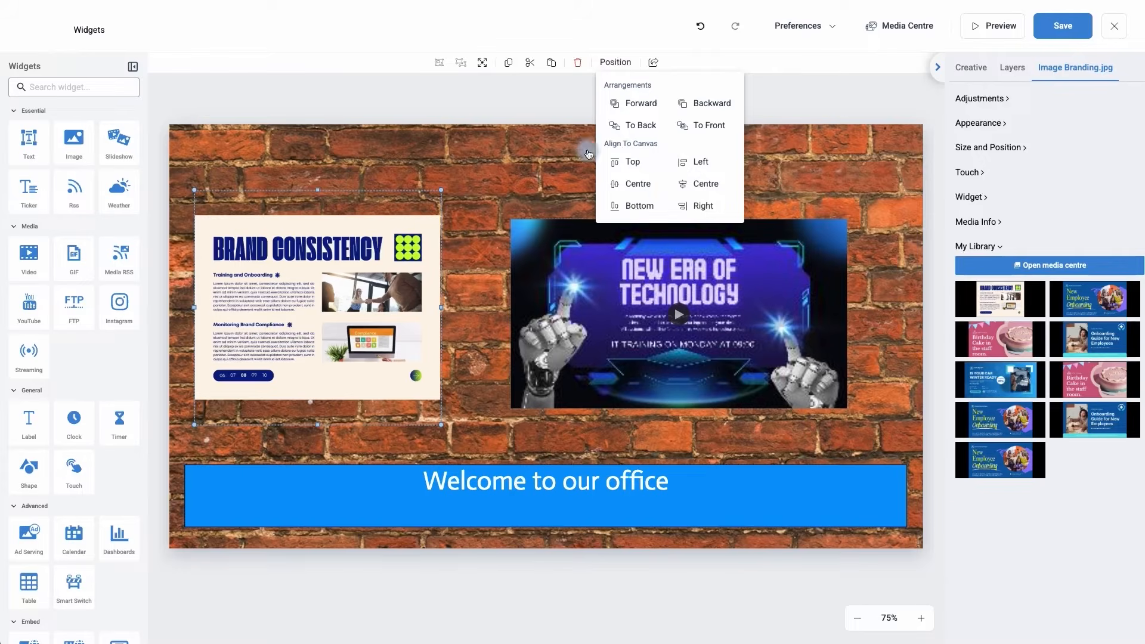
pyautogui.click(547, 108)
pyautogui.click(653, 62)
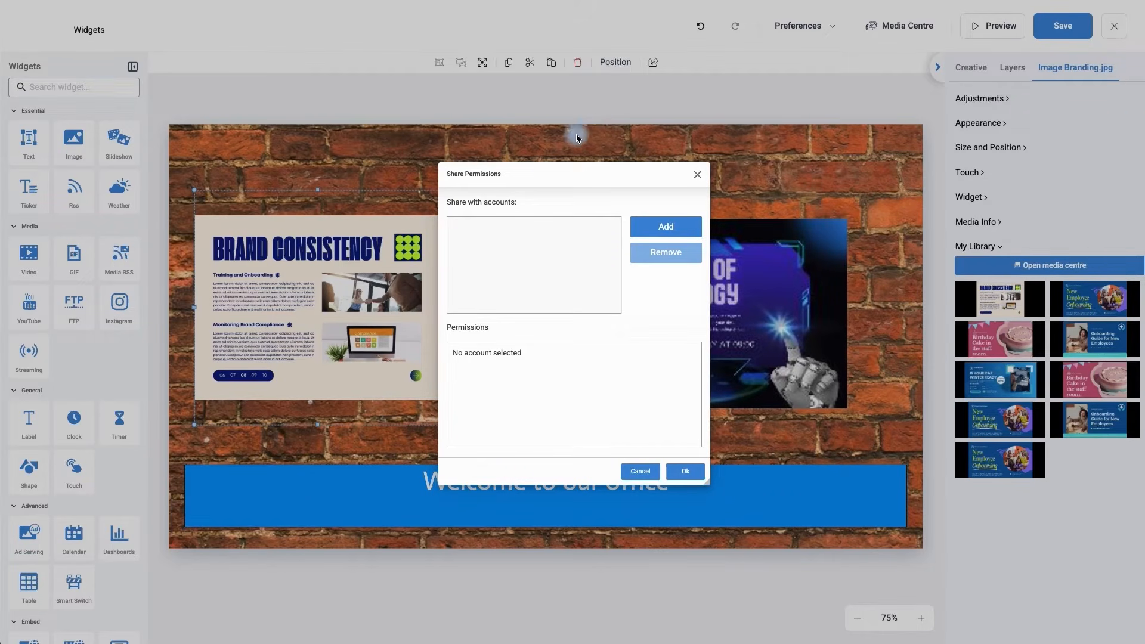
pyautogui.click(691, 176)
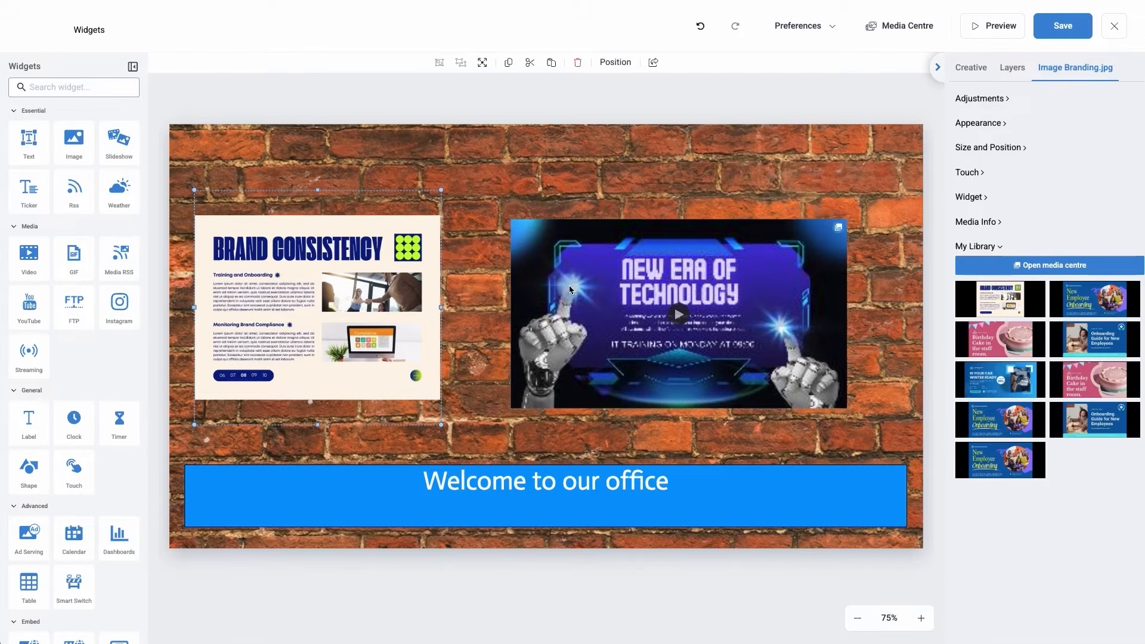
# Nudge the video widget slightly upward so it sits roughly level with the image
pyautogui.click(598, 314)
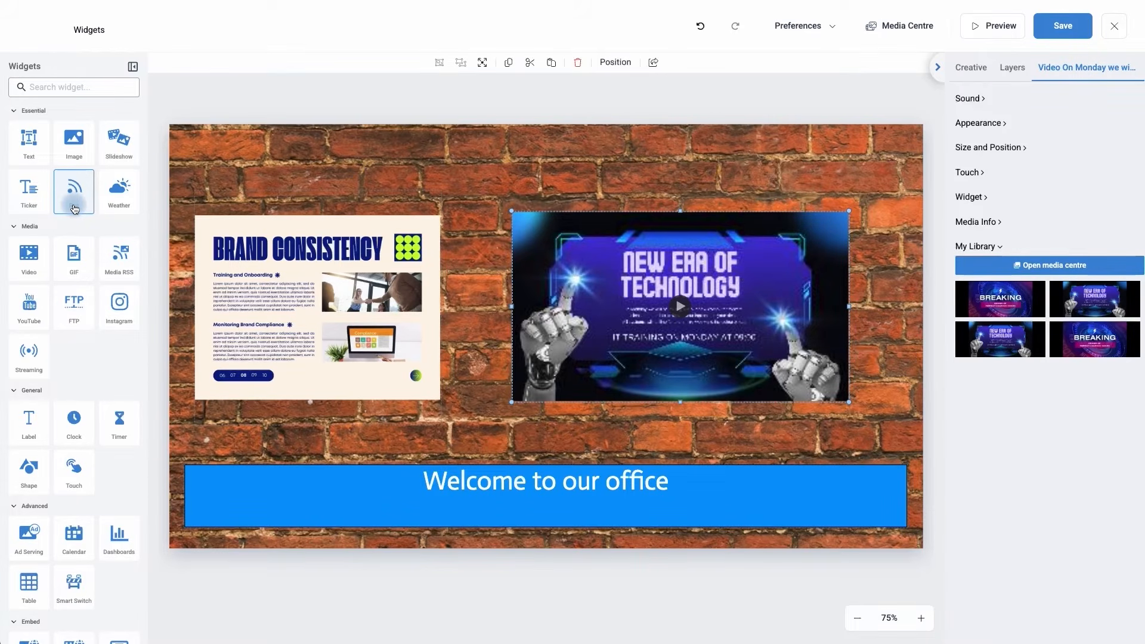
# Add an RSS widget over the banner's lower half, about 95.5% wide and 7.2% high at about 2.1% left and 86.5% top
pyautogui.scroll(-1, 75, 209)
pyautogui.moveTo(74, 173); pyautogui.dragTo(210, 508)
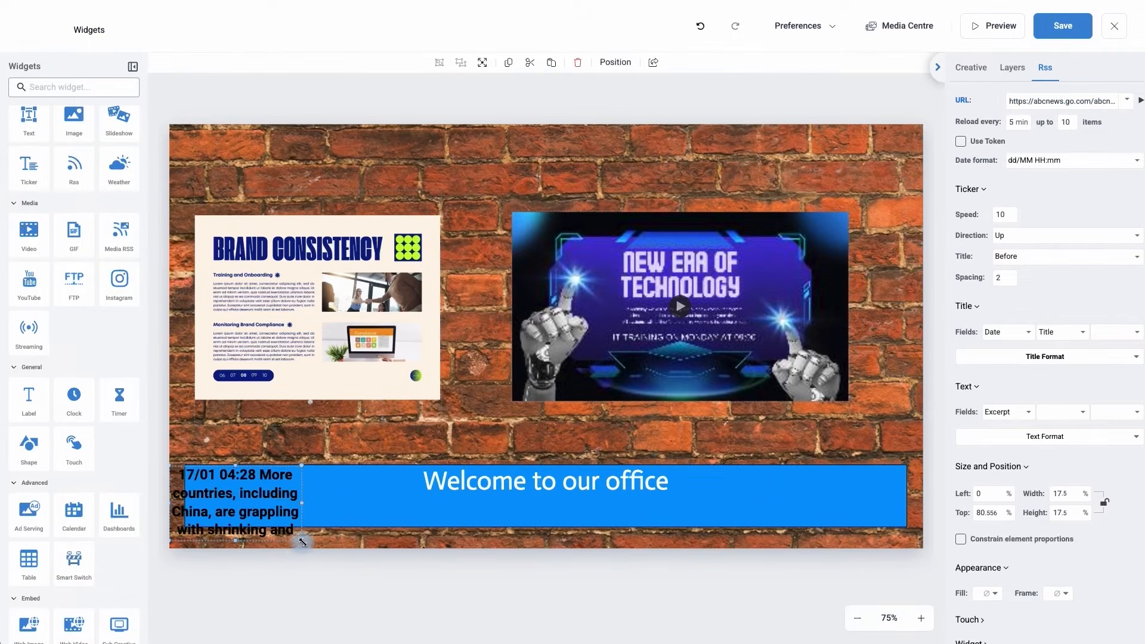
pyautogui.moveTo(303, 505); pyautogui.dragTo(908, 530)
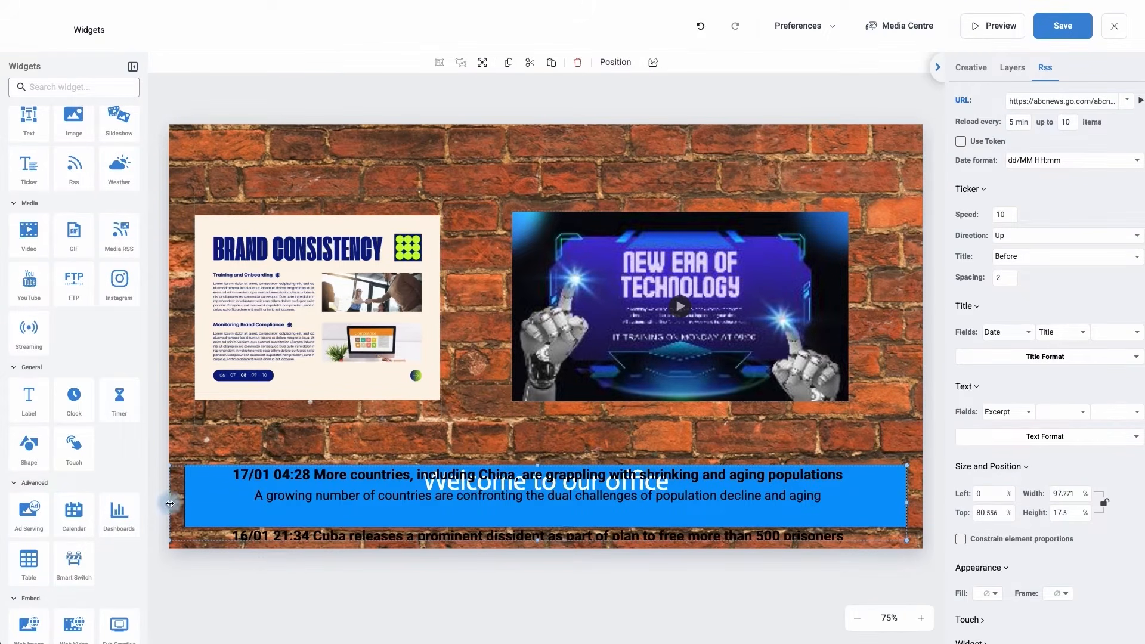
pyautogui.moveTo(169, 504); pyautogui.dragTo(188, 505)
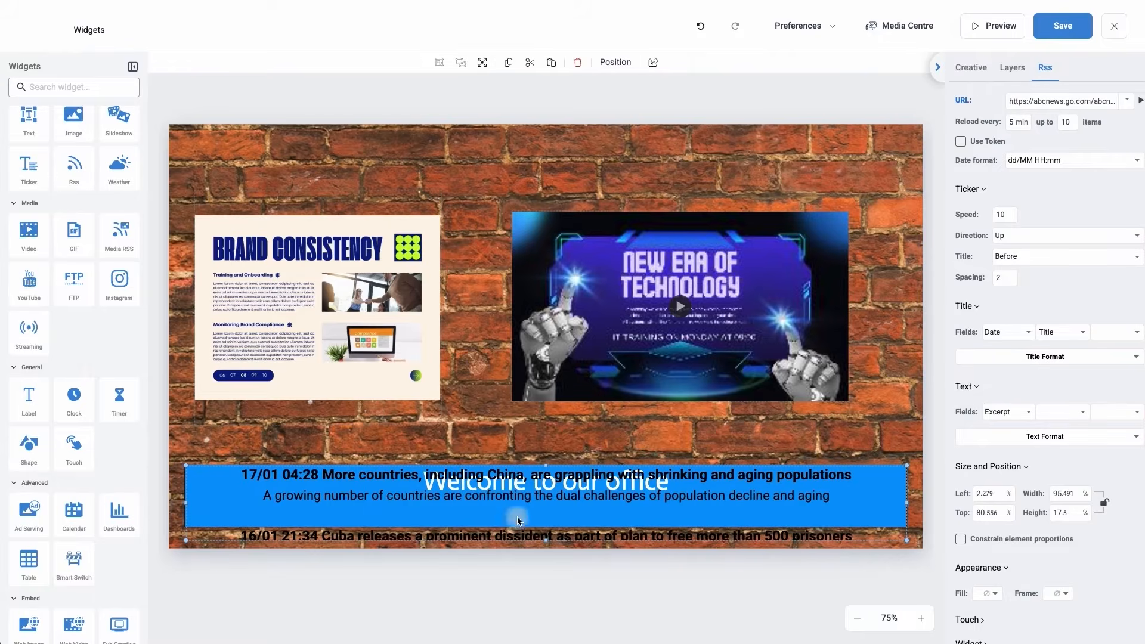
pyautogui.moveTo(547, 541); pyautogui.dragTo(545, 510)
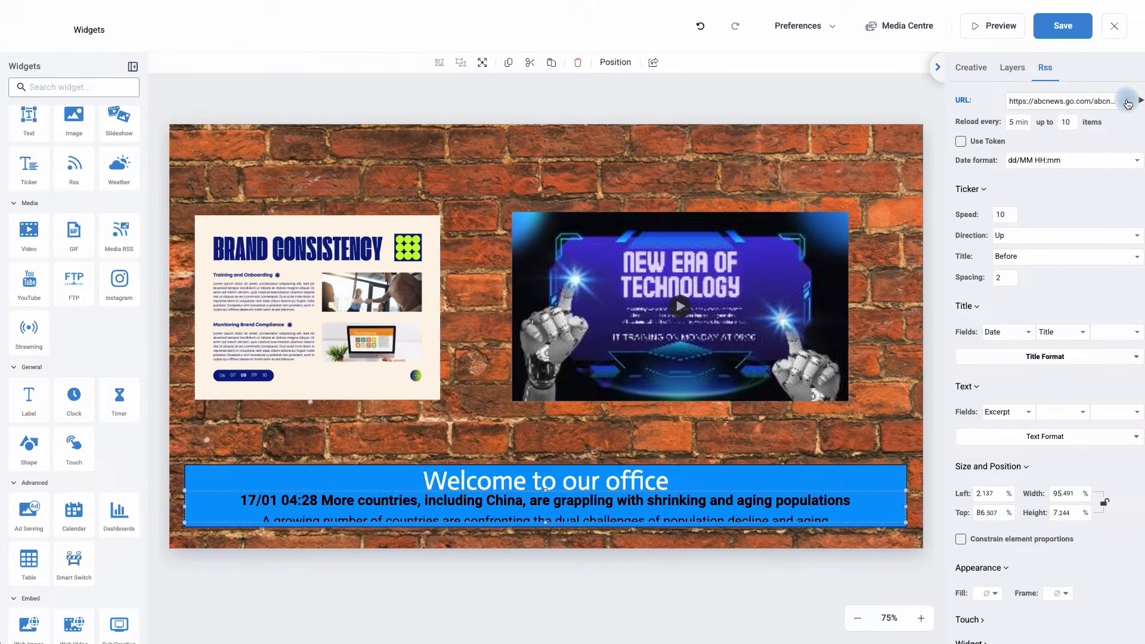
# Set the RSS widget's feed source to BBC World
pyautogui.click(1126, 104)
pyautogui.scroll(-3, 1077, 141)
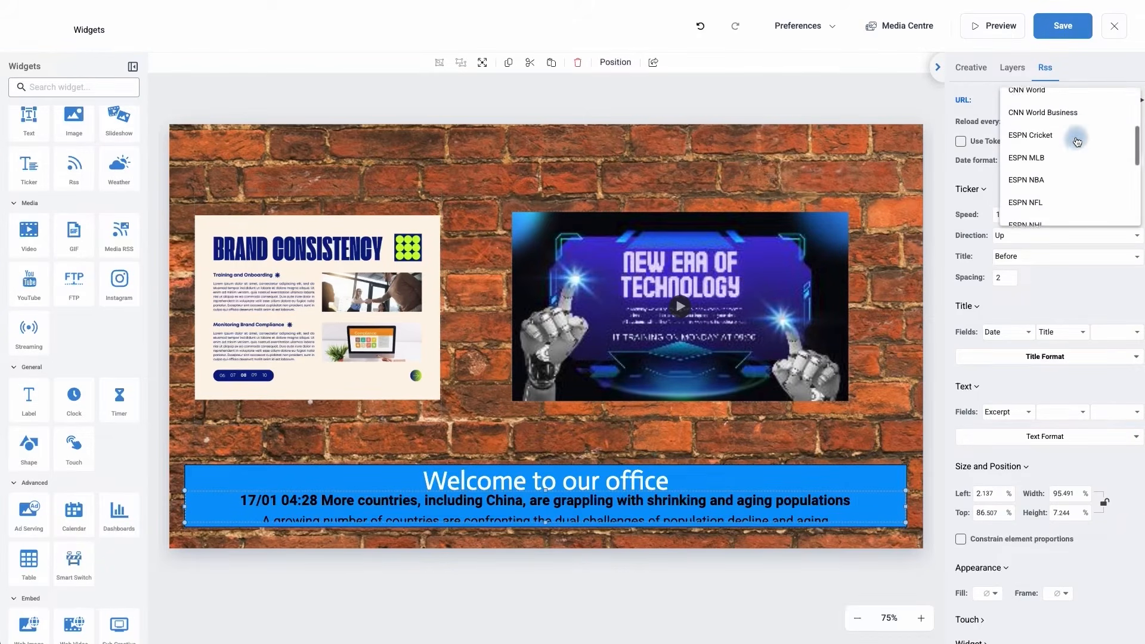
pyautogui.scroll(3, 1077, 141)
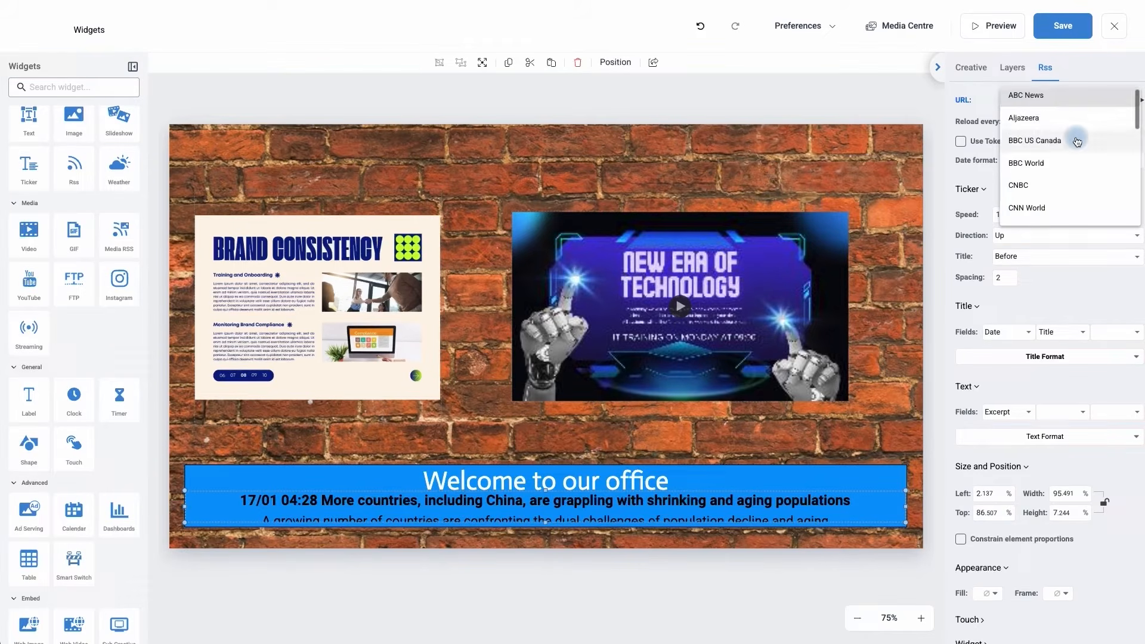
pyautogui.click(1035, 172)
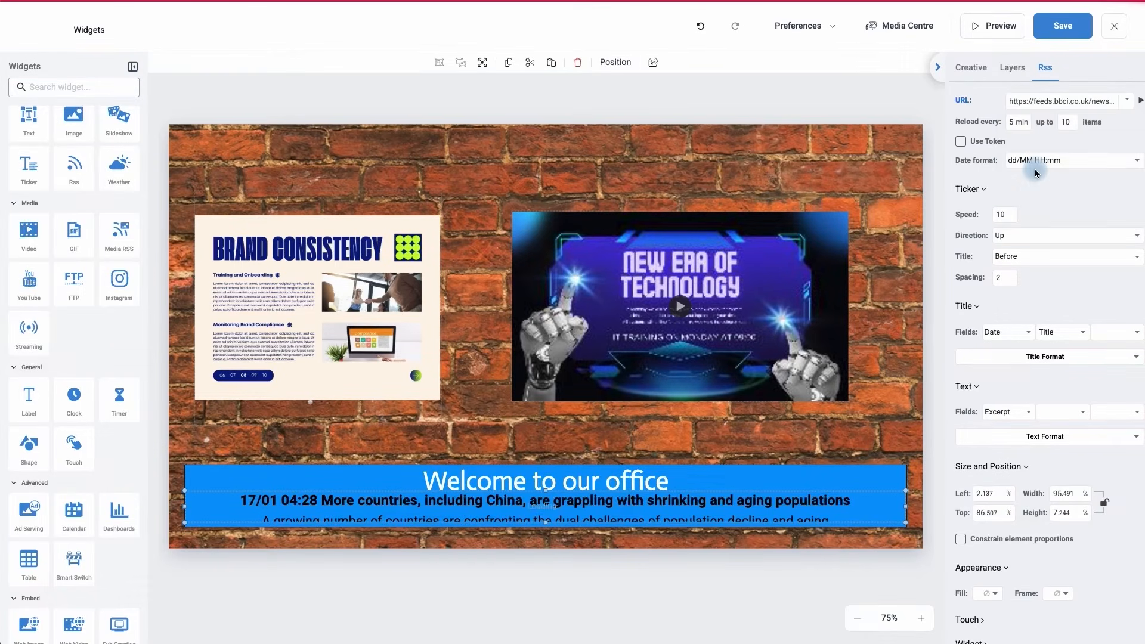
pyautogui.click(1012, 127)
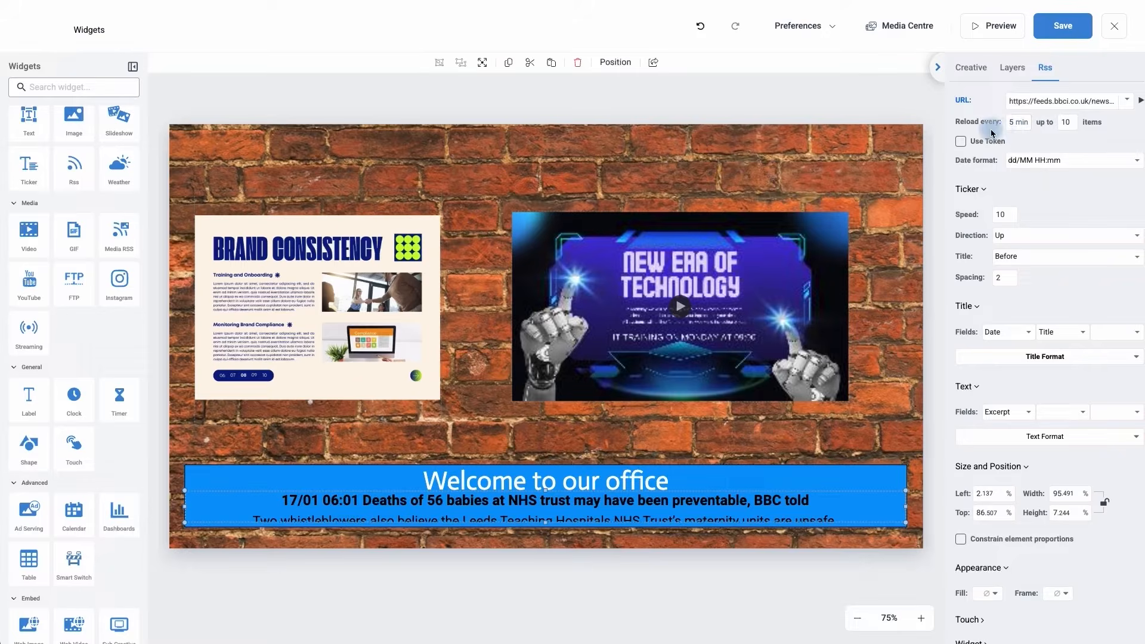
pyautogui.click(1021, 100)
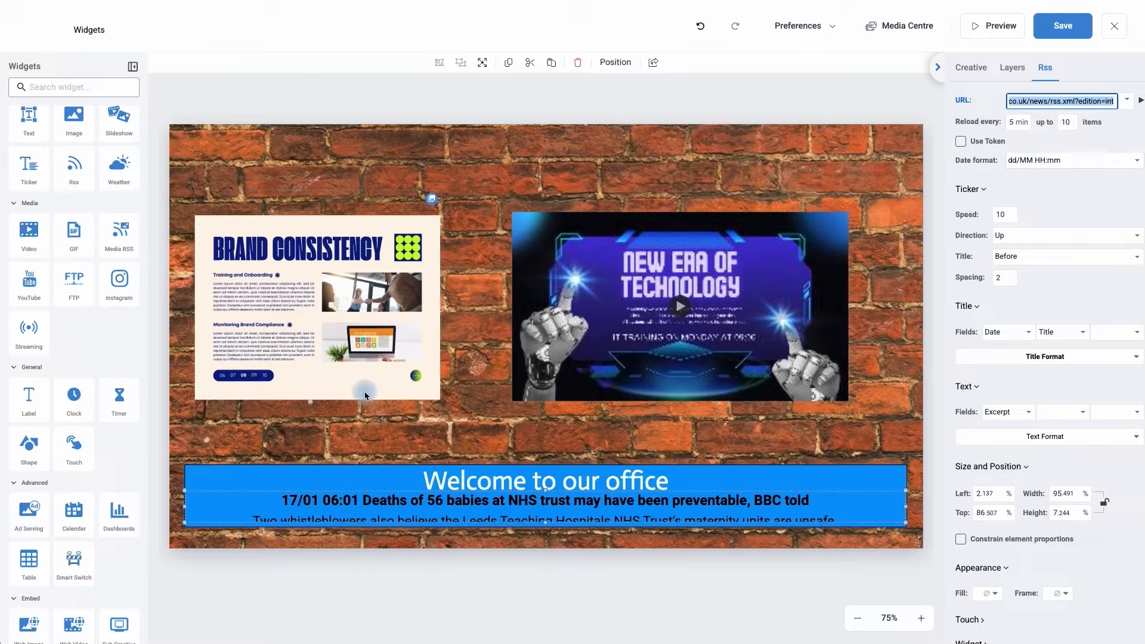
# Set the RSS date format to Custom with the date pattern HH:MM
pyautogui.click(1027, 160)
pyautogui.scroll(5, 1032, 162)
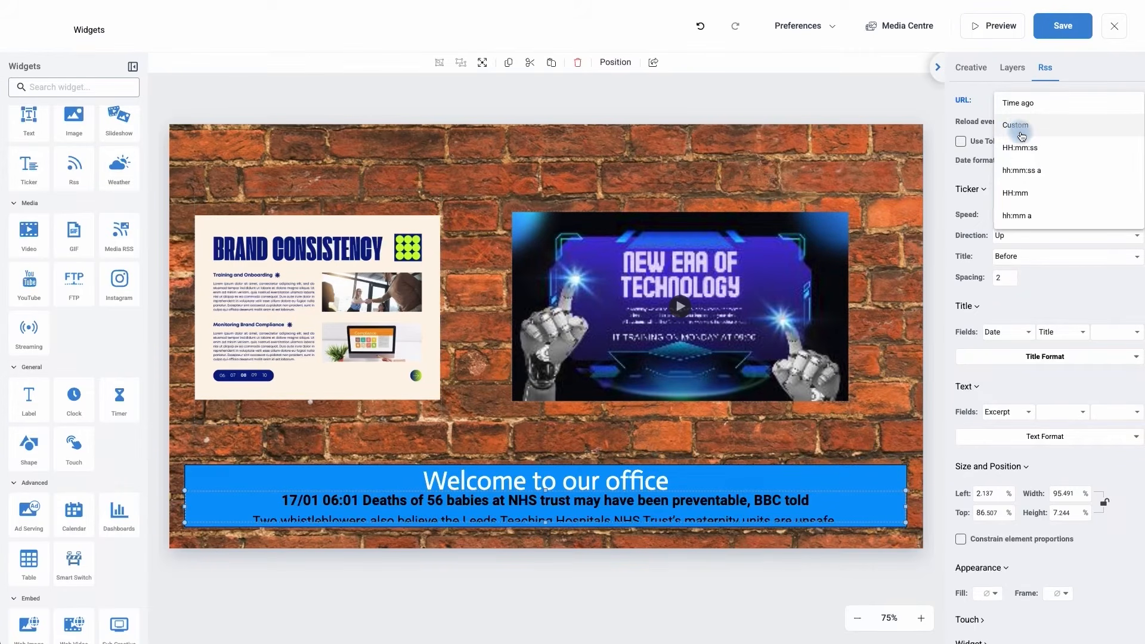
pyautogui.click(1022, 134)
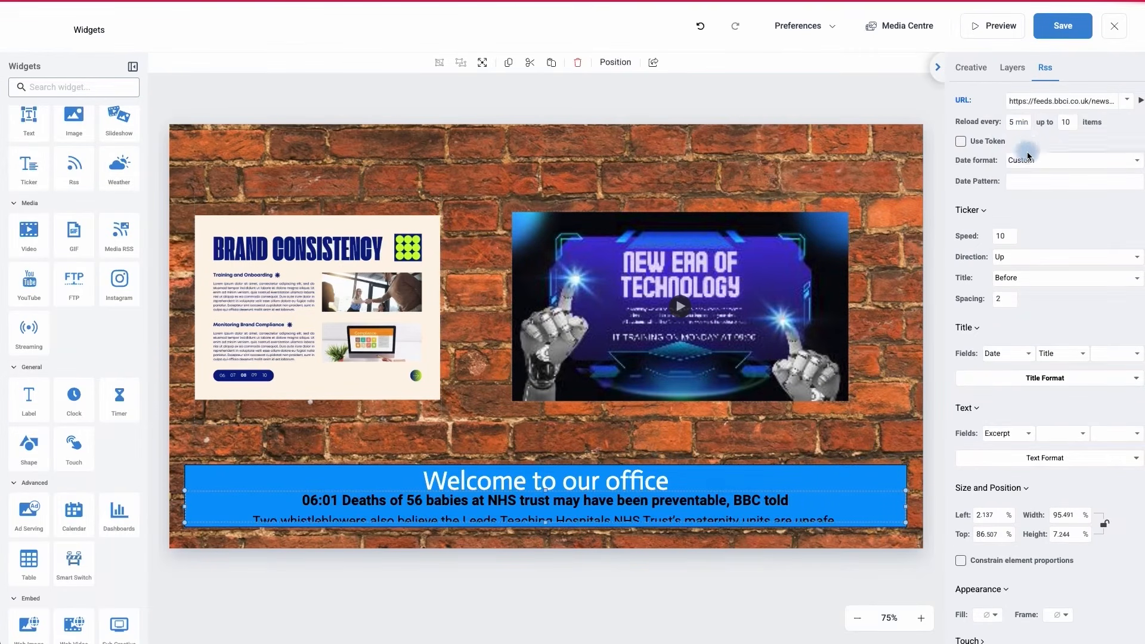
pyautogui.click(1024, 184)
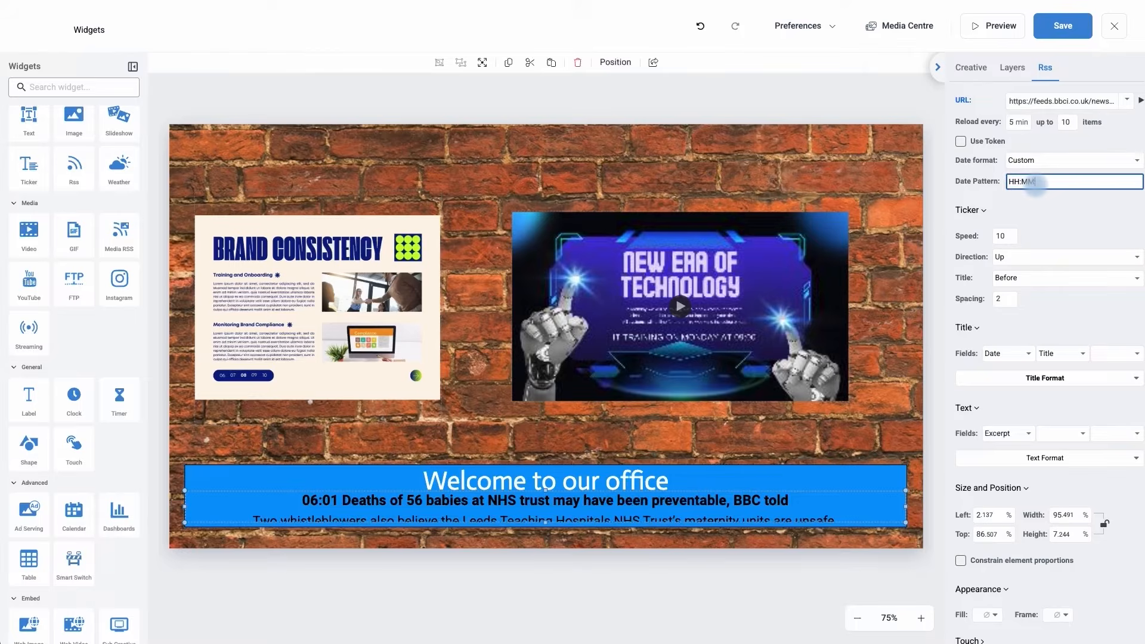
pyautogui.click(954, 197)
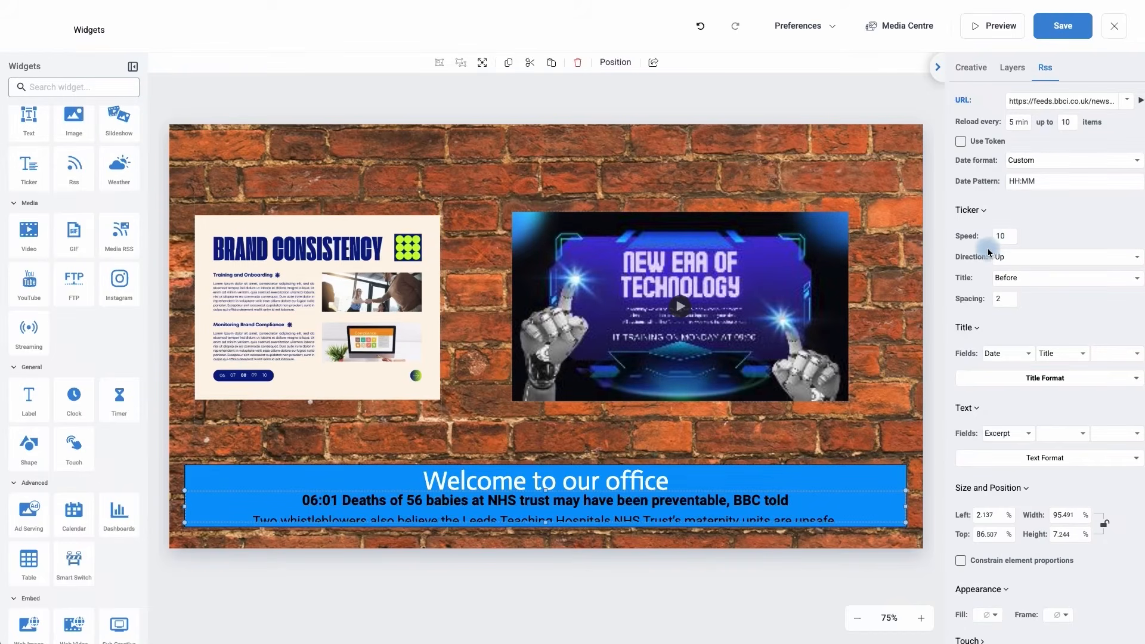
# Set the RSS ticker direction to Right and move the widget to about 2.3% left and 87.3% top
pyautogui.click(1005, 259)
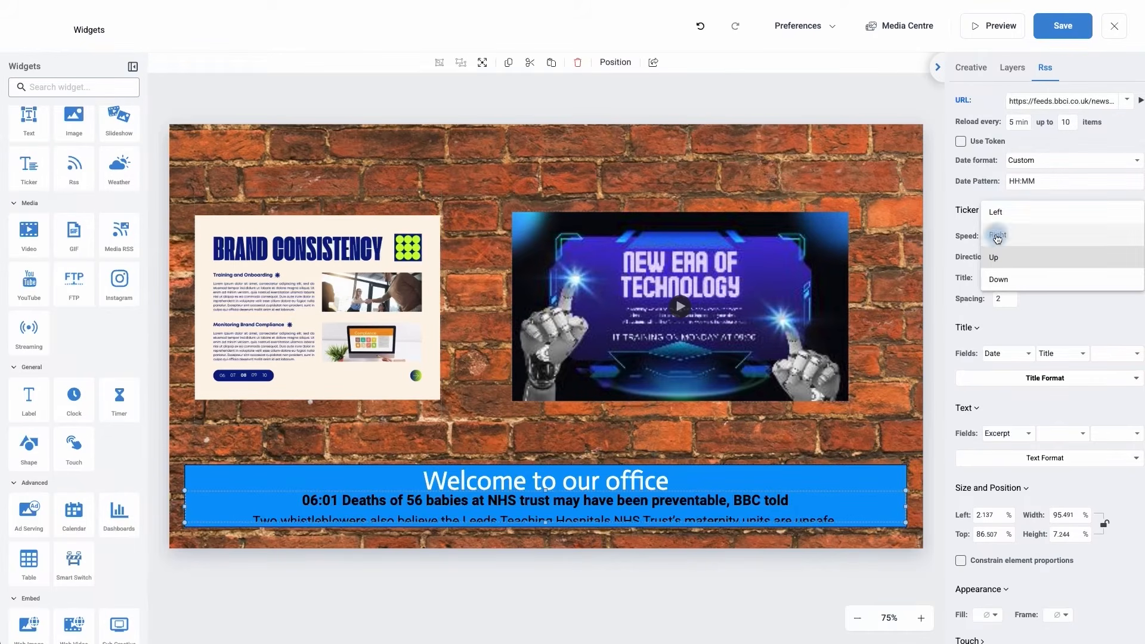
pyautogui.click(996, 235)
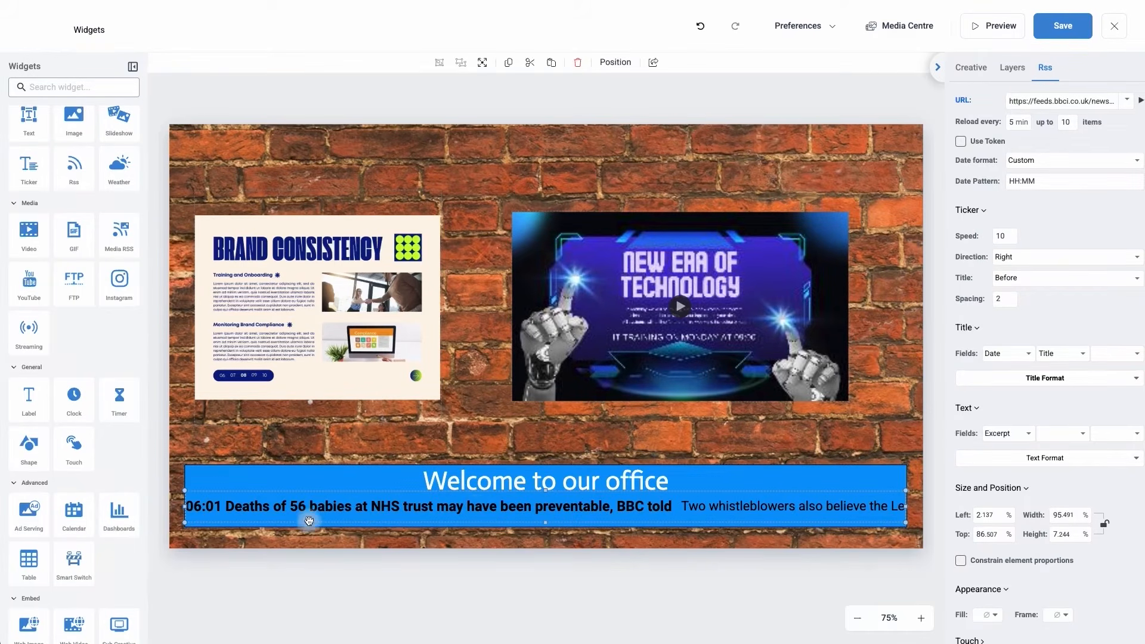
pyautogui.moveTo(493, 511); pyautogui.dragTo(495, 516)
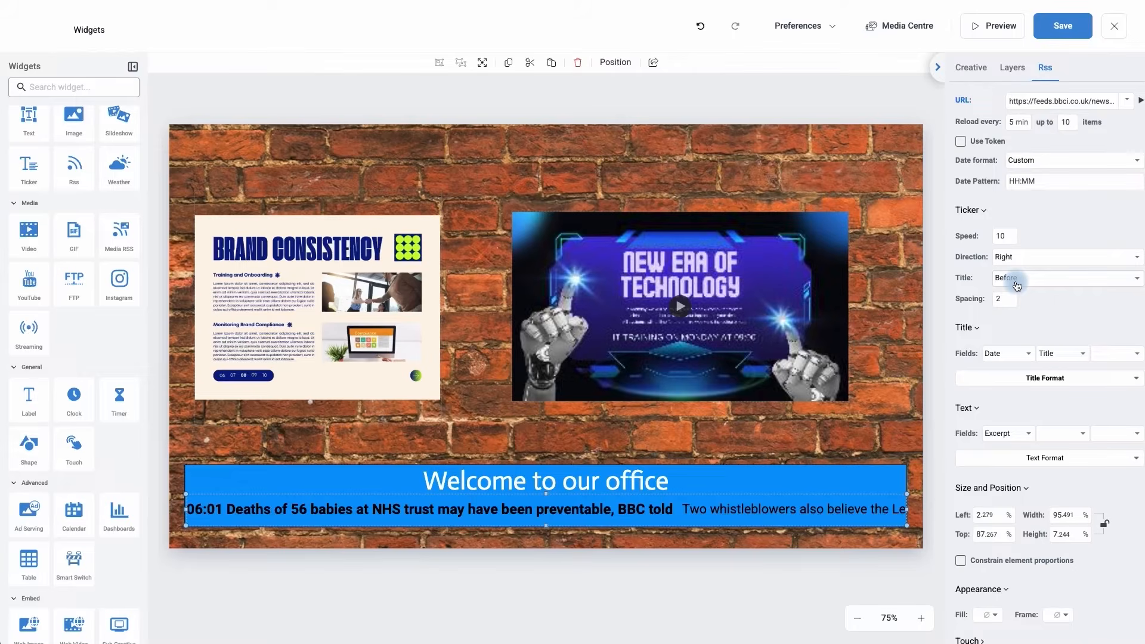
# Try the ticker's title placement as After and switch it back to Before
pyautogui.click(1017, 280)
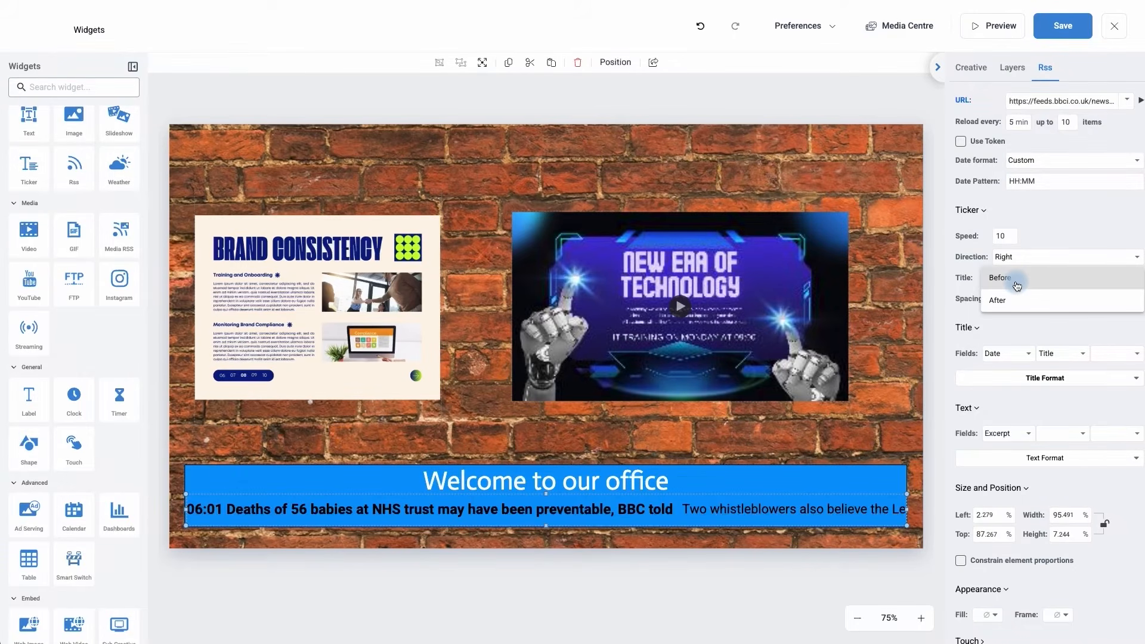
pyautogui.click(1006, 300)
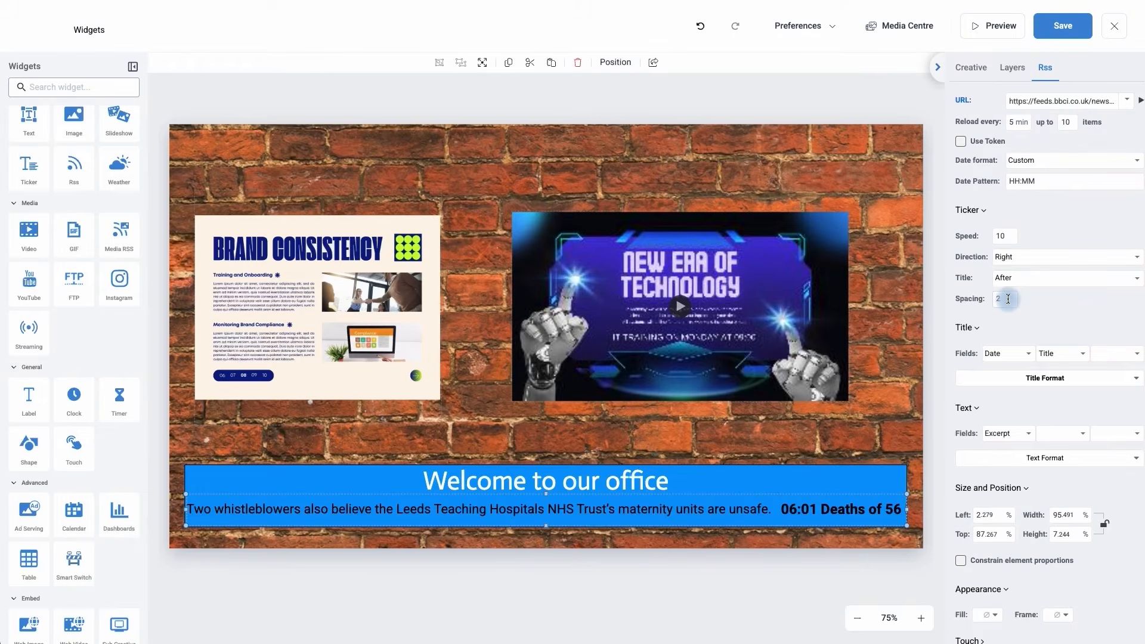
pyautogui.click(1007, 280)
pyautogui.click(1006, 261)
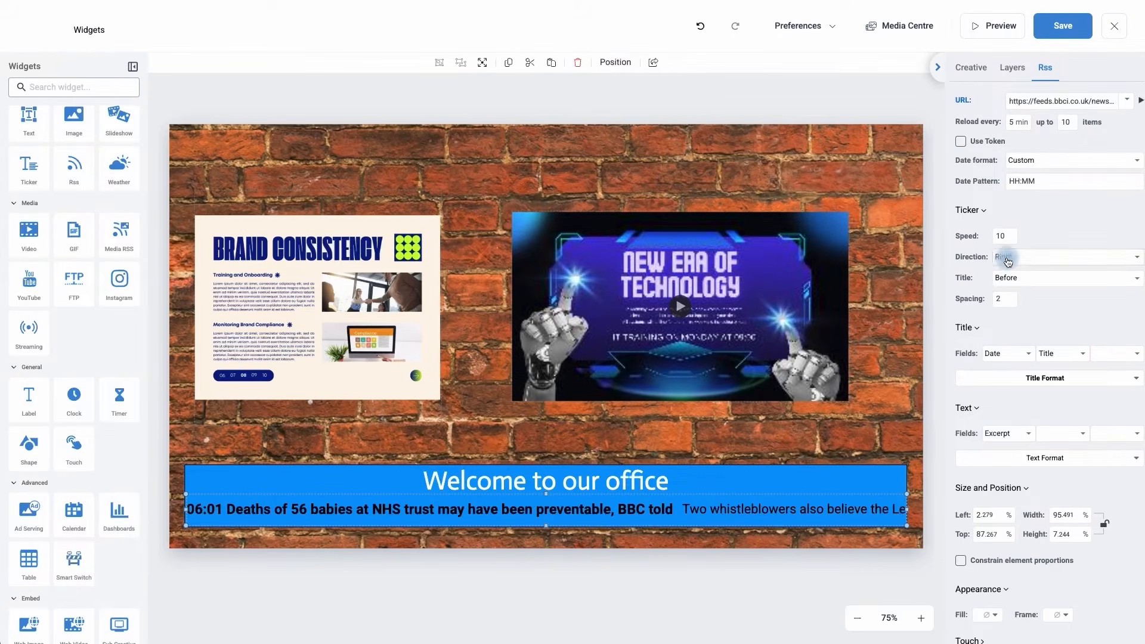
# Remove the date from the RSS title by setting its first field to None, keeping Title as the second field
pyautogui.click(999, 354)
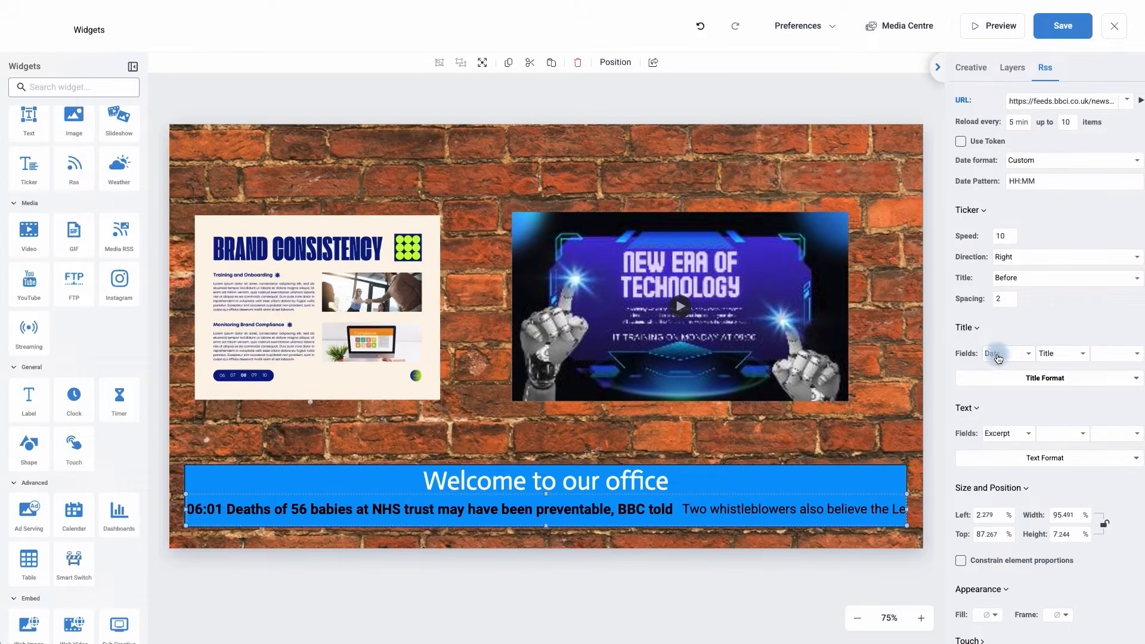
pyautogui.click(996, 396)
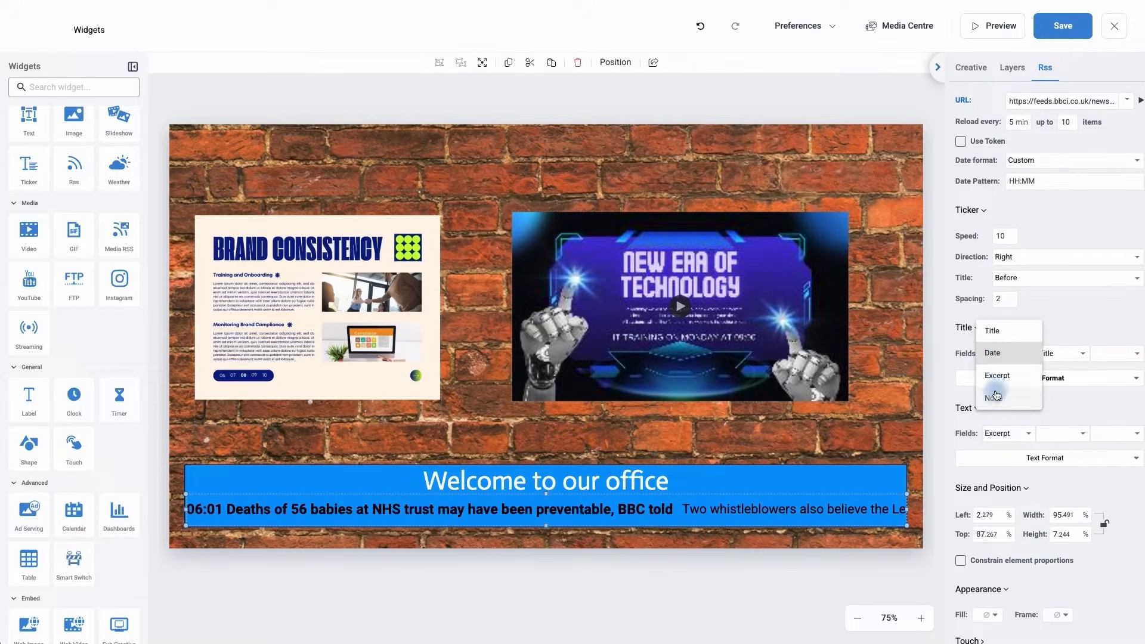
pyautogui.click(1051, 353)
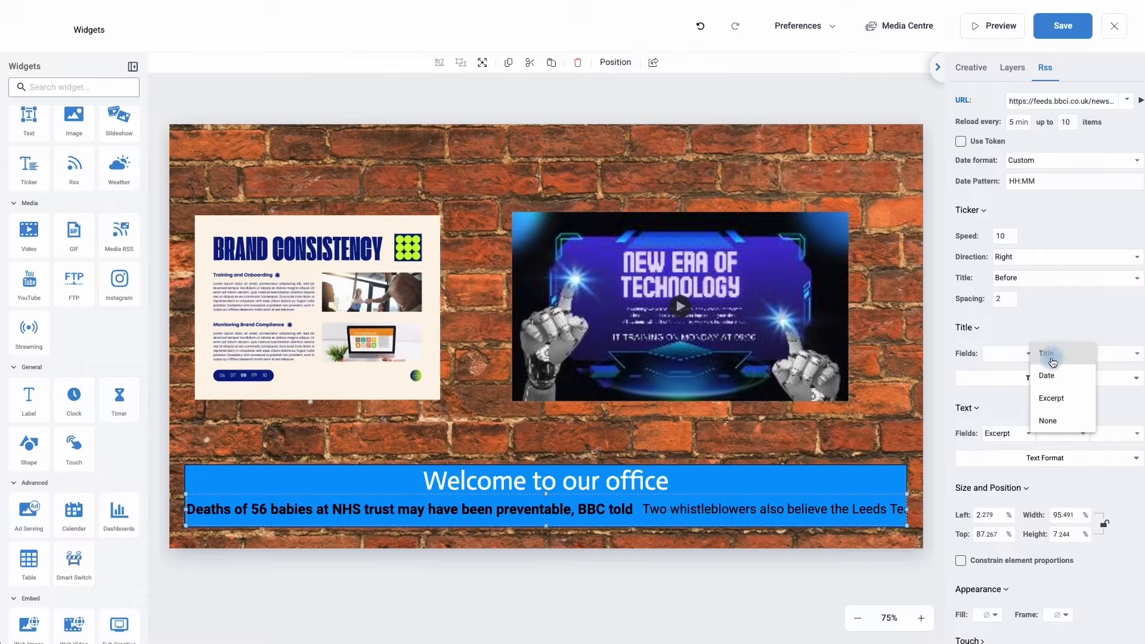
pyautogui.click(1051, 355)
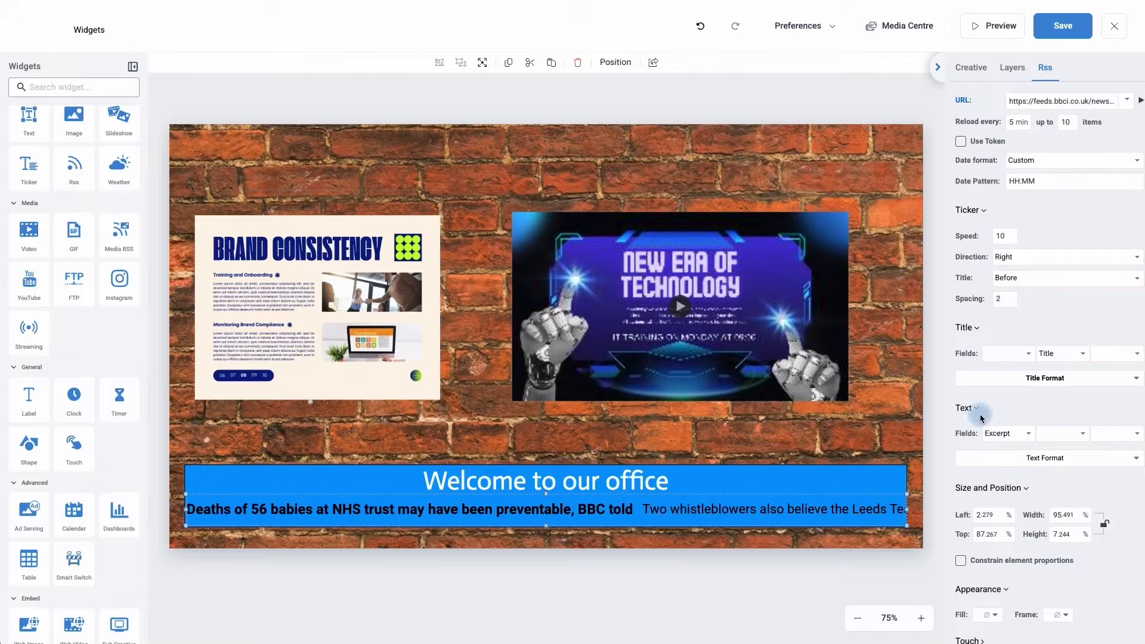
# Format the RSS ticker's text with the Actor font and the white colour ffffff
pyautogui.click(1024, 462)
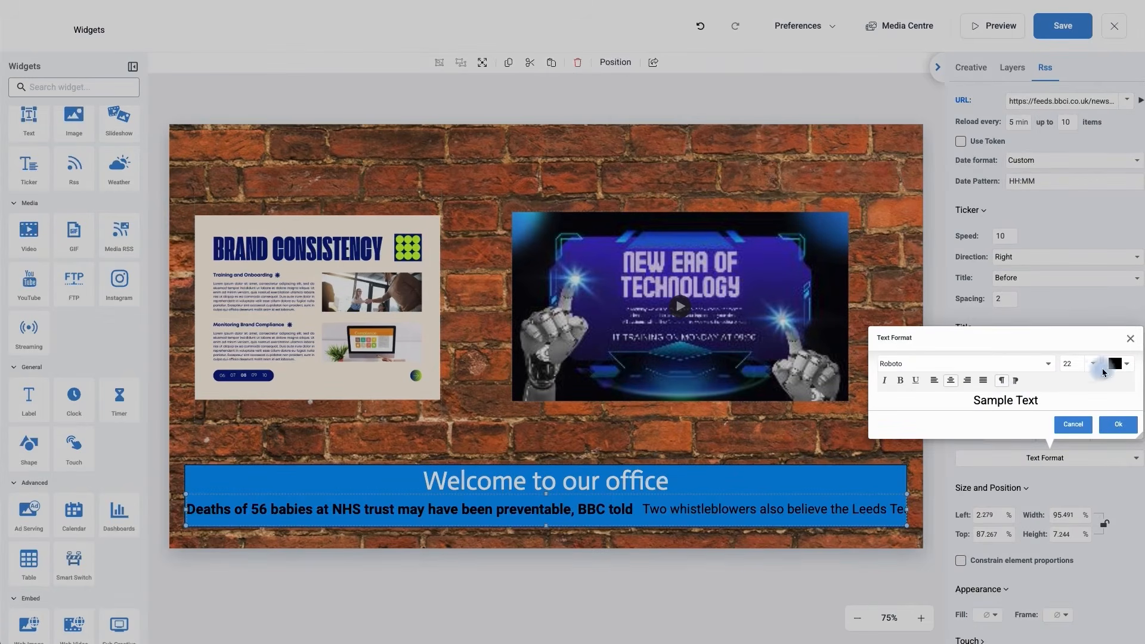
pyautogui.click(978, 370)
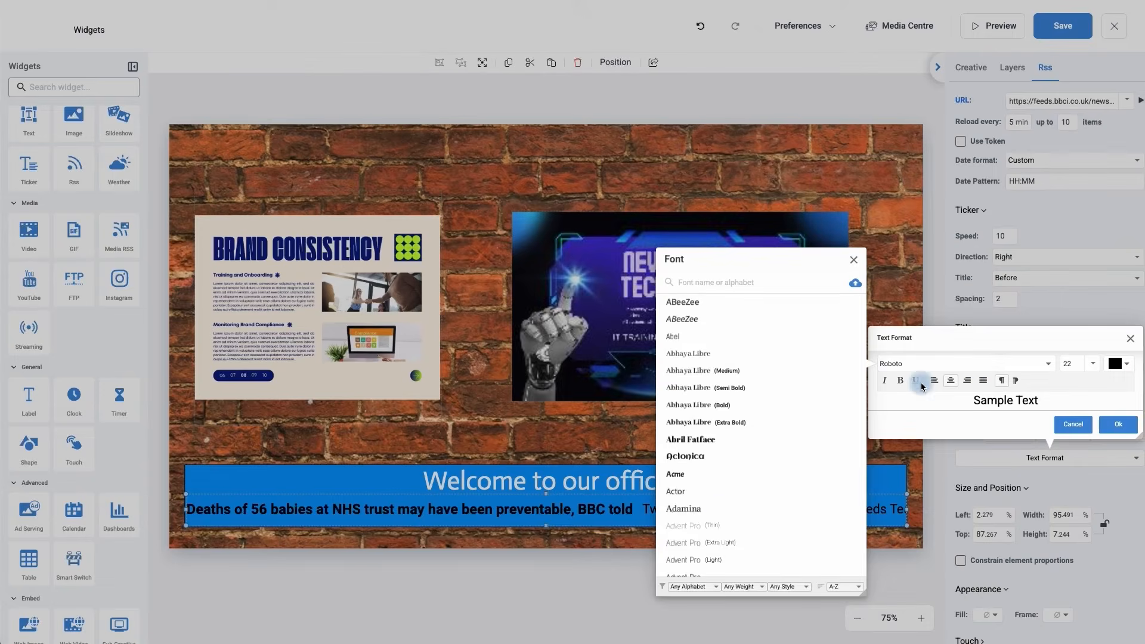
pyautogui.click(691, 492)
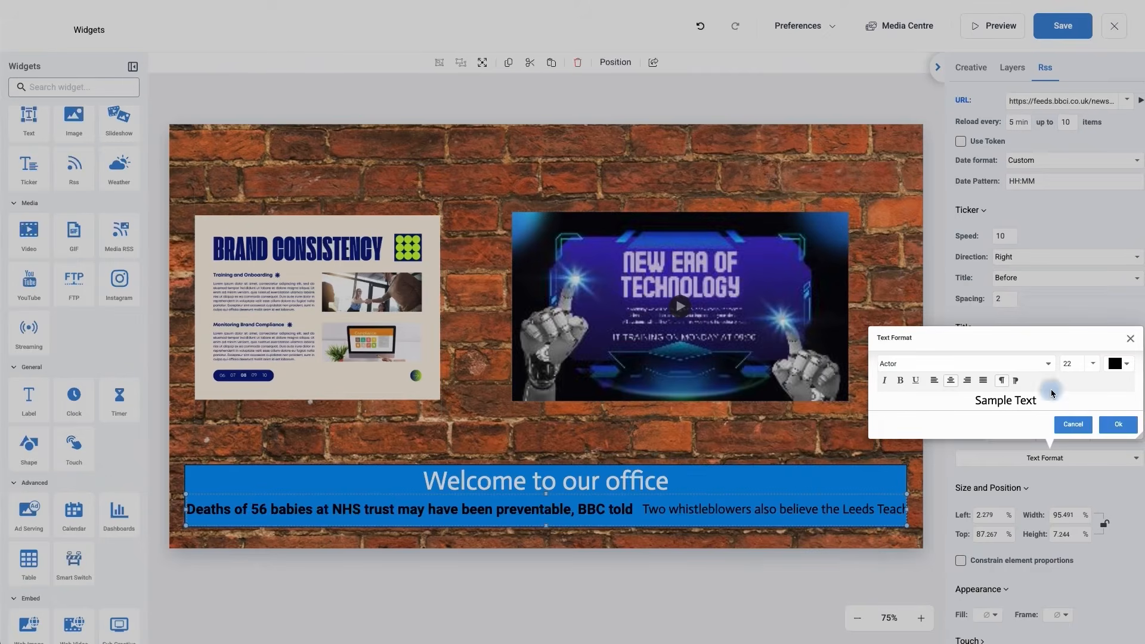
pyautogui.click(1114, 366)
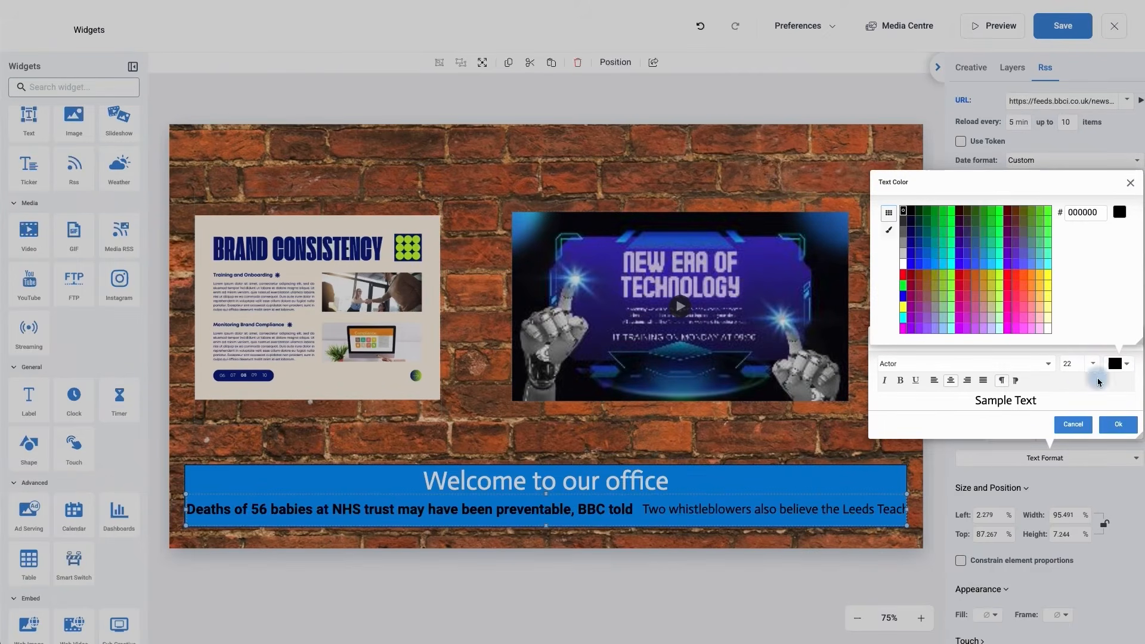
pyautogui.click(903, 264)
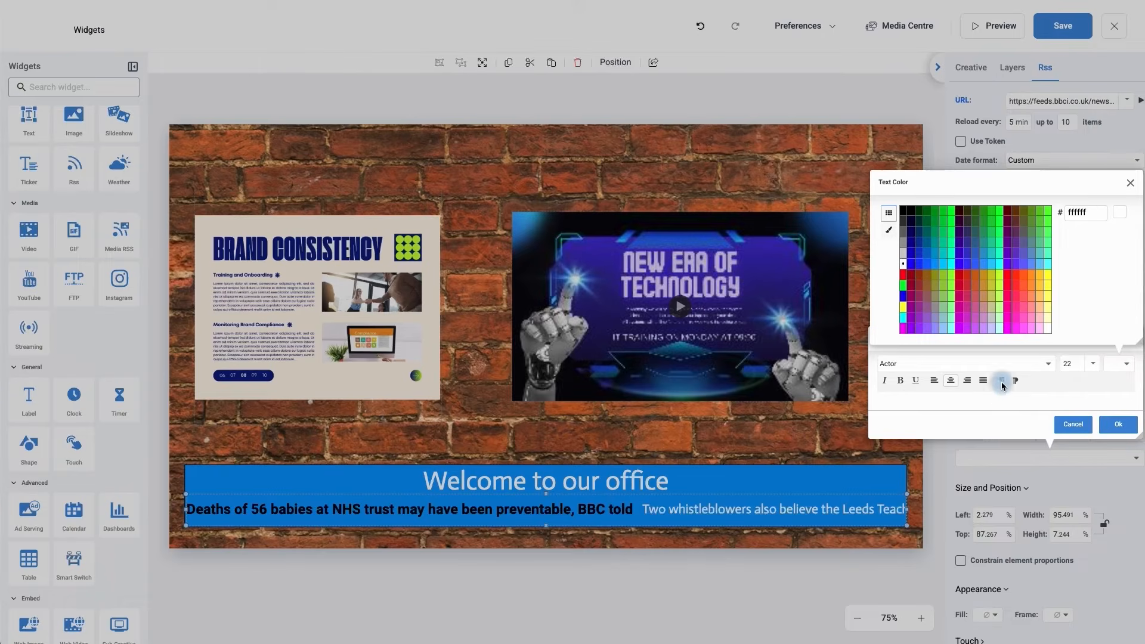
pyautogui.click(1000, 410)
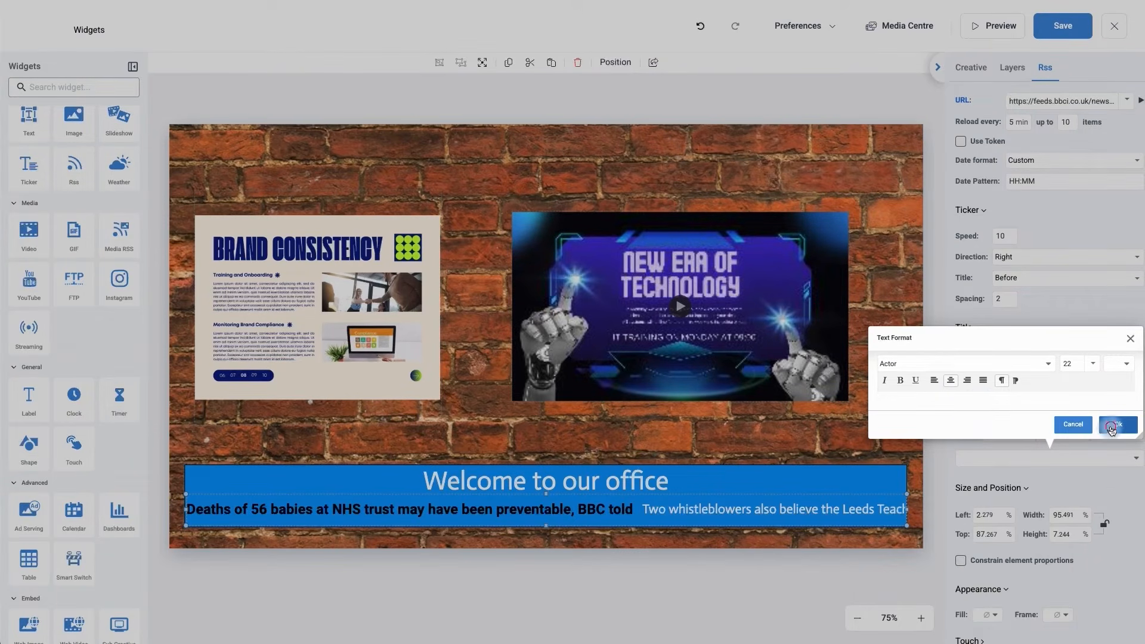
pyautogui.click(1117, 425)
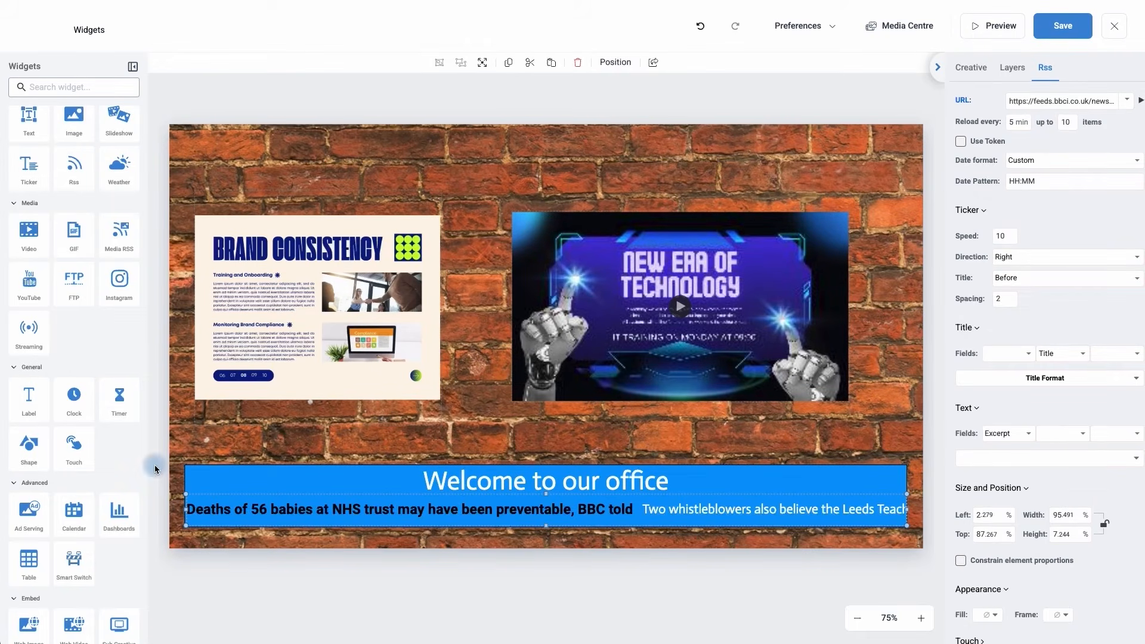
# Add a Weather widget above the Brand Consistency image, at about 4.2% left and 2.8% top
pyautogui.scroll(1, 124, 331)
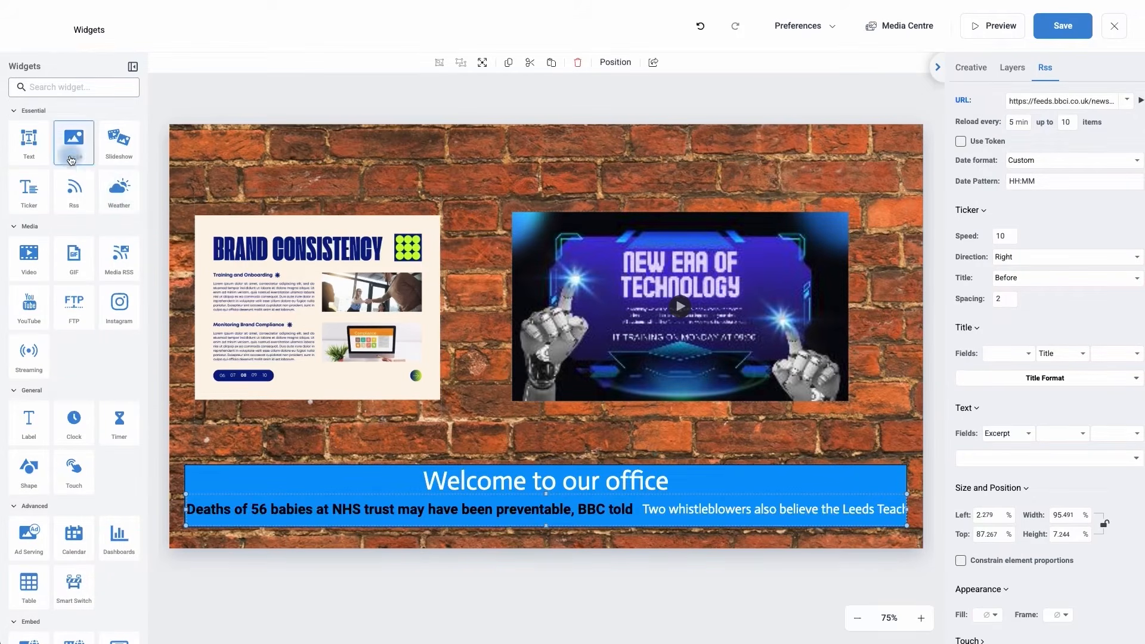
pyautogui.moveTo(113, 183); pyautogui.dragTo(243, 153)
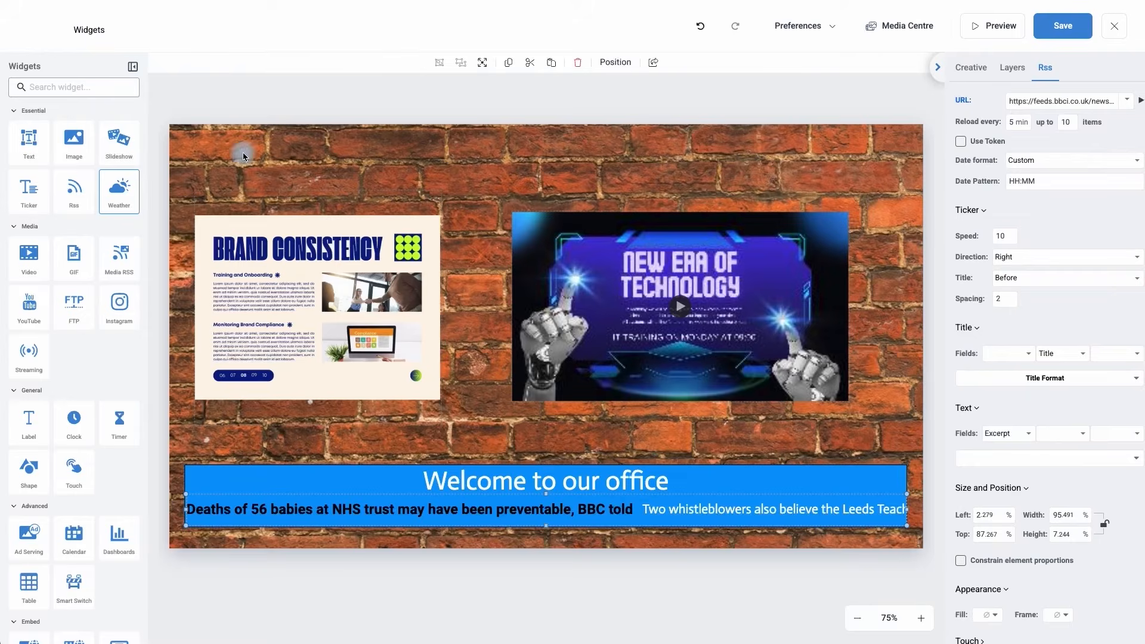
pyautogui.moveTo(417, 297); pyautogui.dragTo(329, 185)
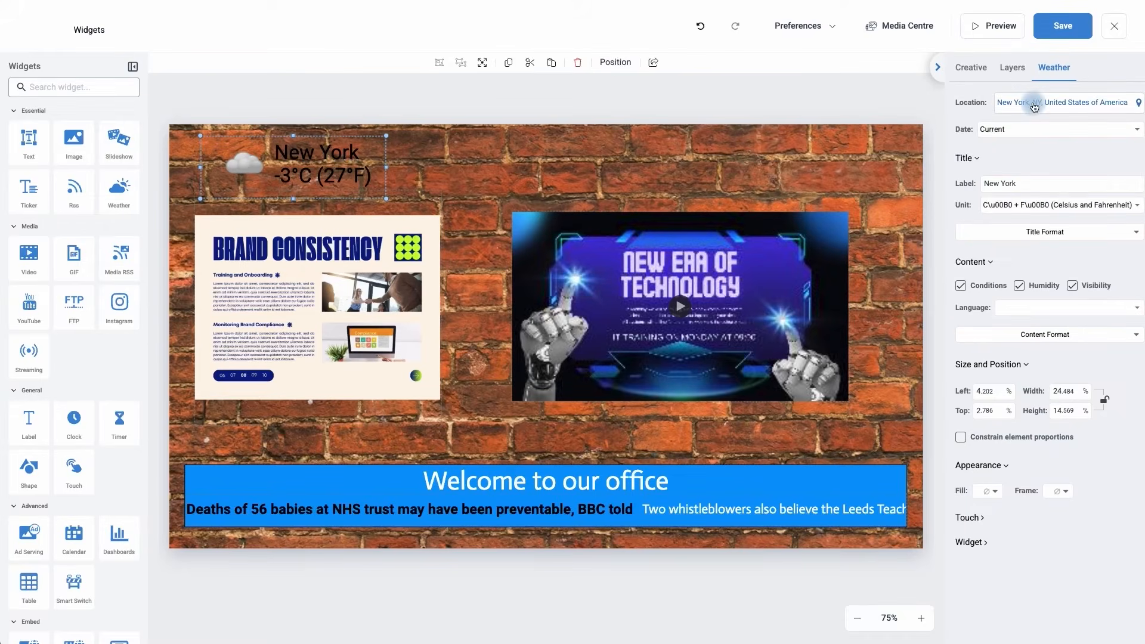
# Set the weather location to London, City of London, Greater London, United Kingdom, and the date to Today
pyautogui.click(1033, 103)
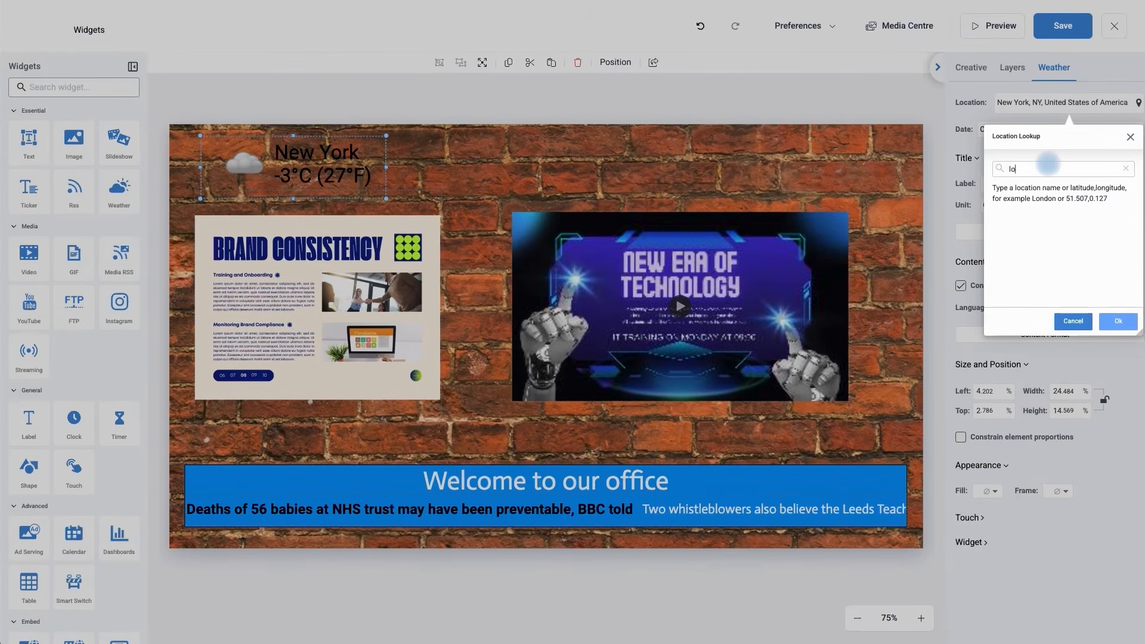
pyautogui.write('london')
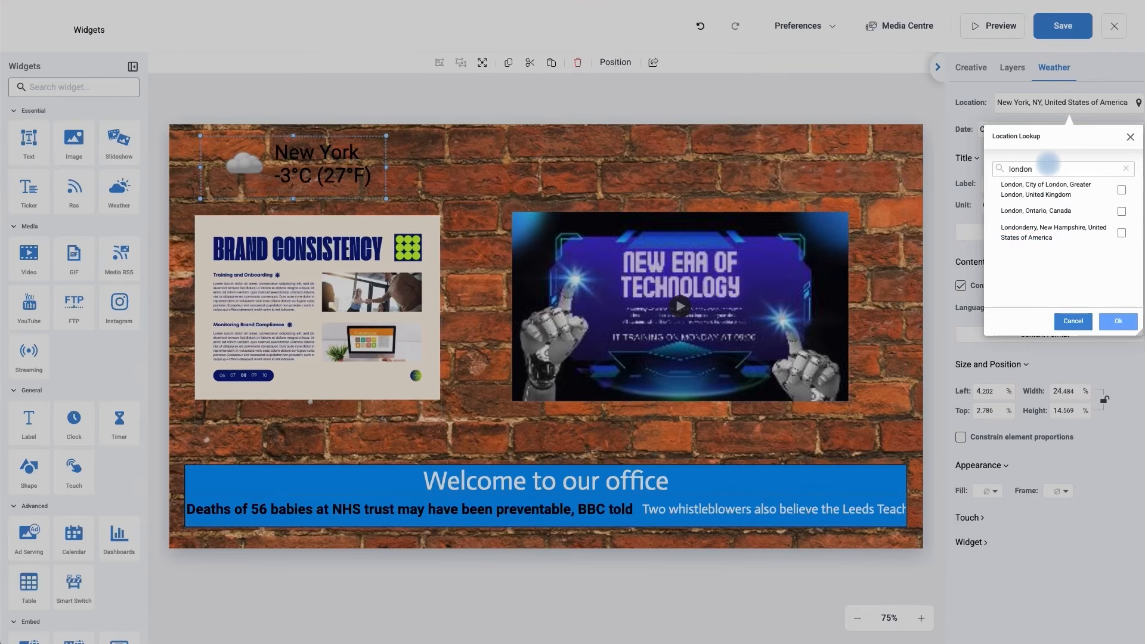
pyautogui.click(1121, 190)
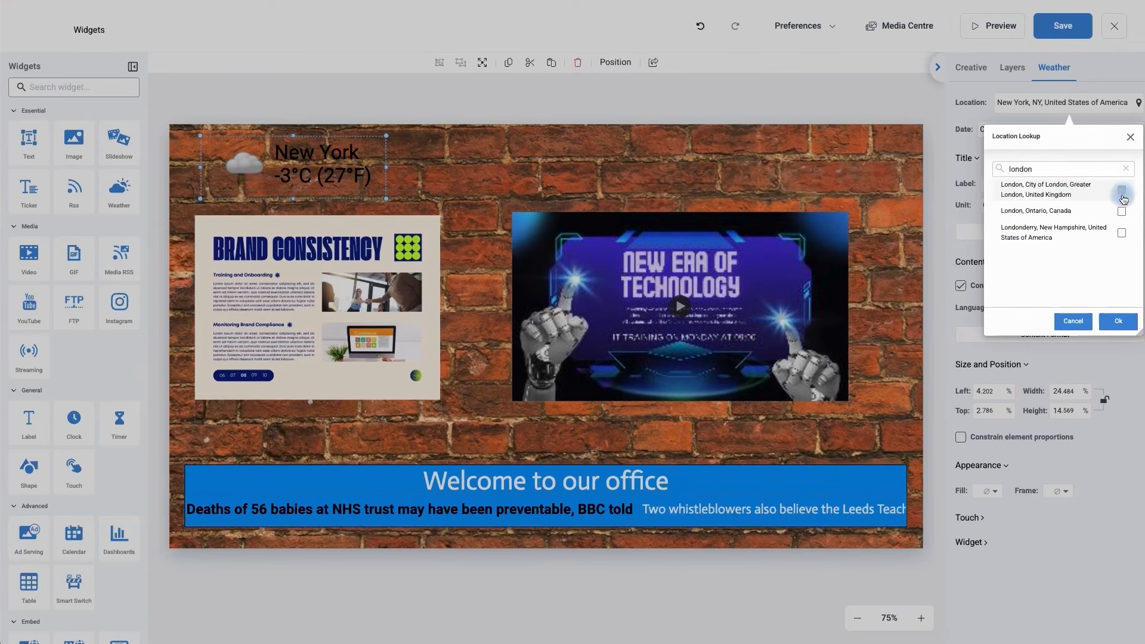
pyautogui.click(1118, 320)
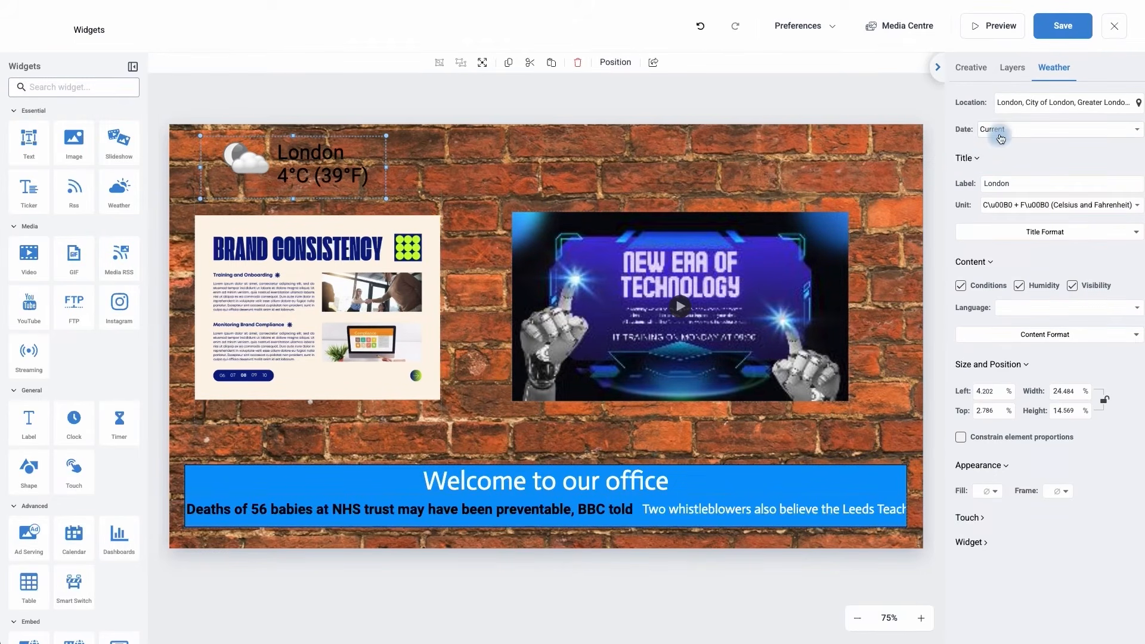
pyautogui.click(1000, 130)
pyautogui.click(993, 152)
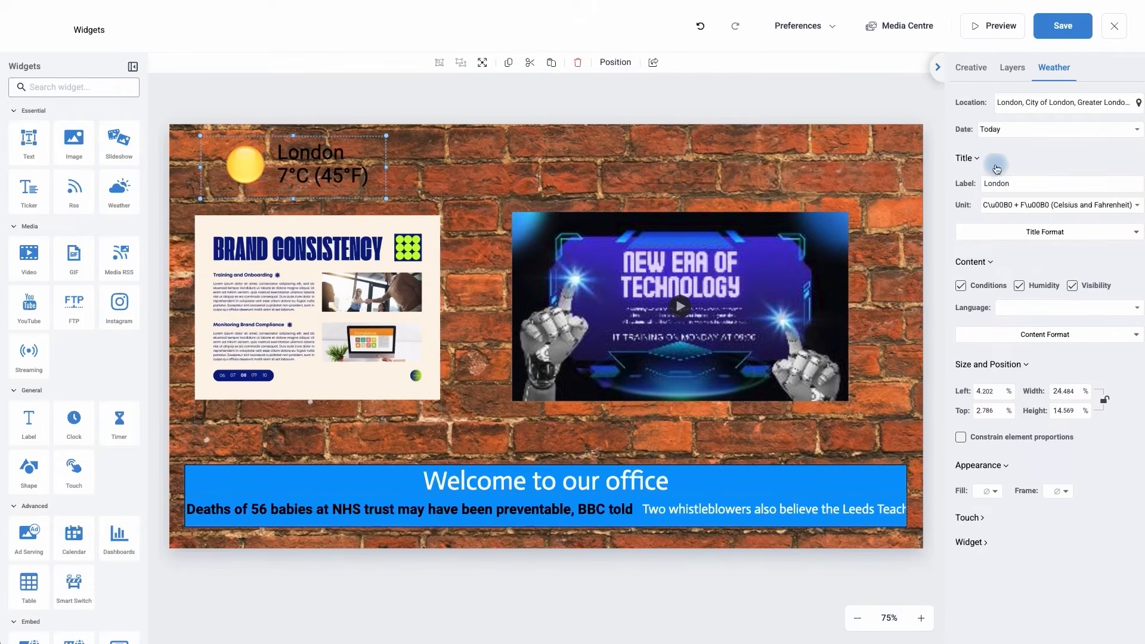
# Change the weather title label to Waterloo and set the temperature unit to Celsius only
pyautogui.click(994, 183)
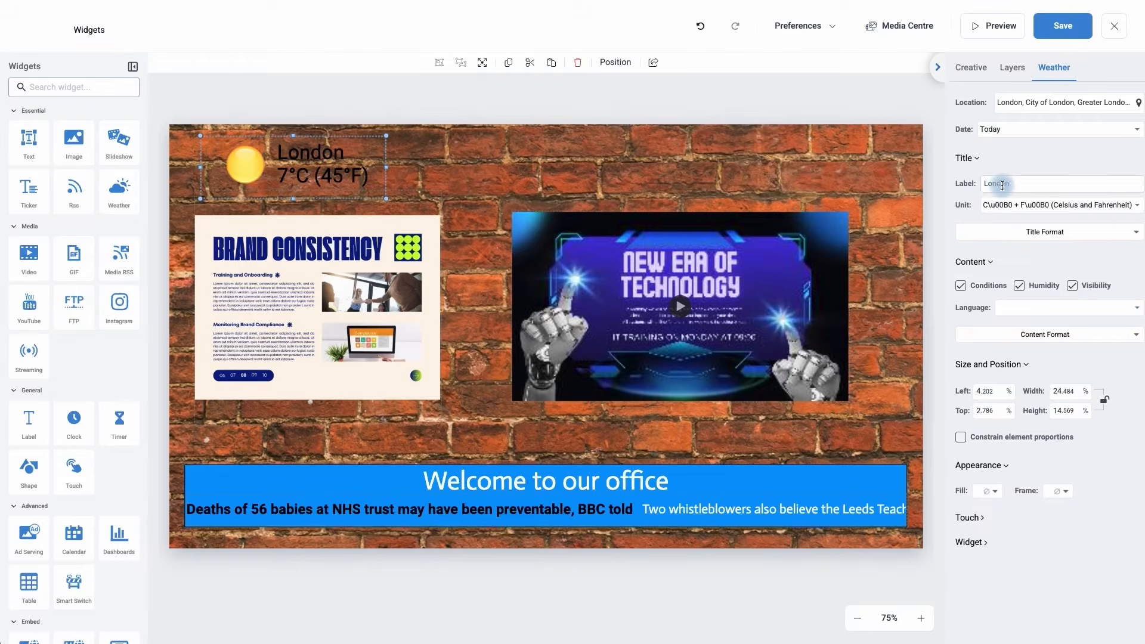
pyautogui.doubleClick(1019, 185)
pyautogui.click(1019, 184)
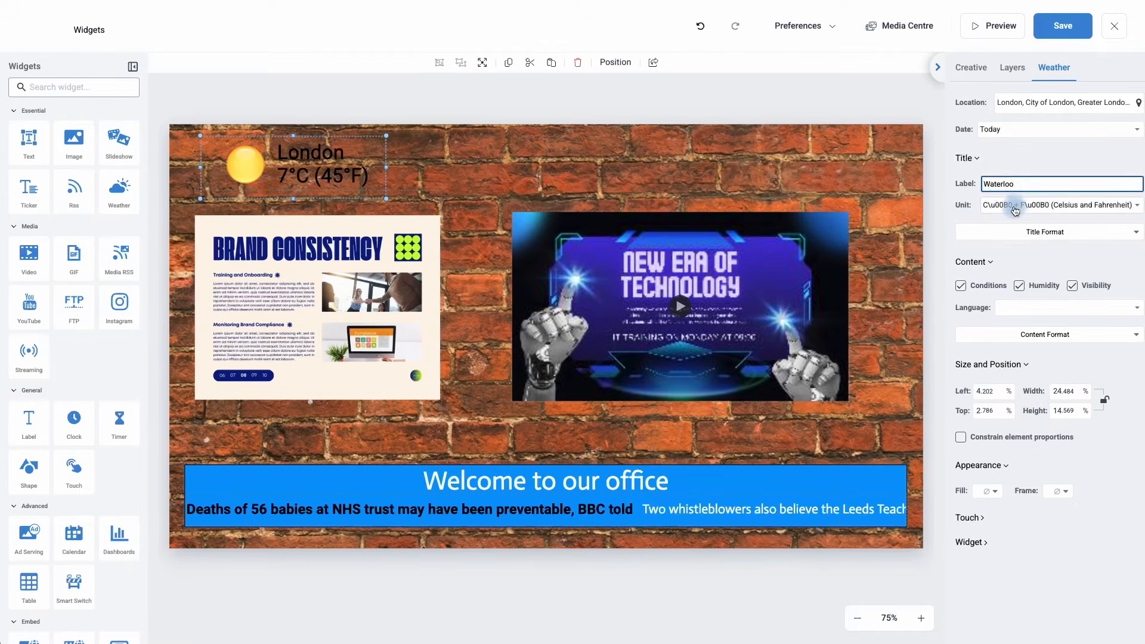
pyautogui.click(1016, 210)
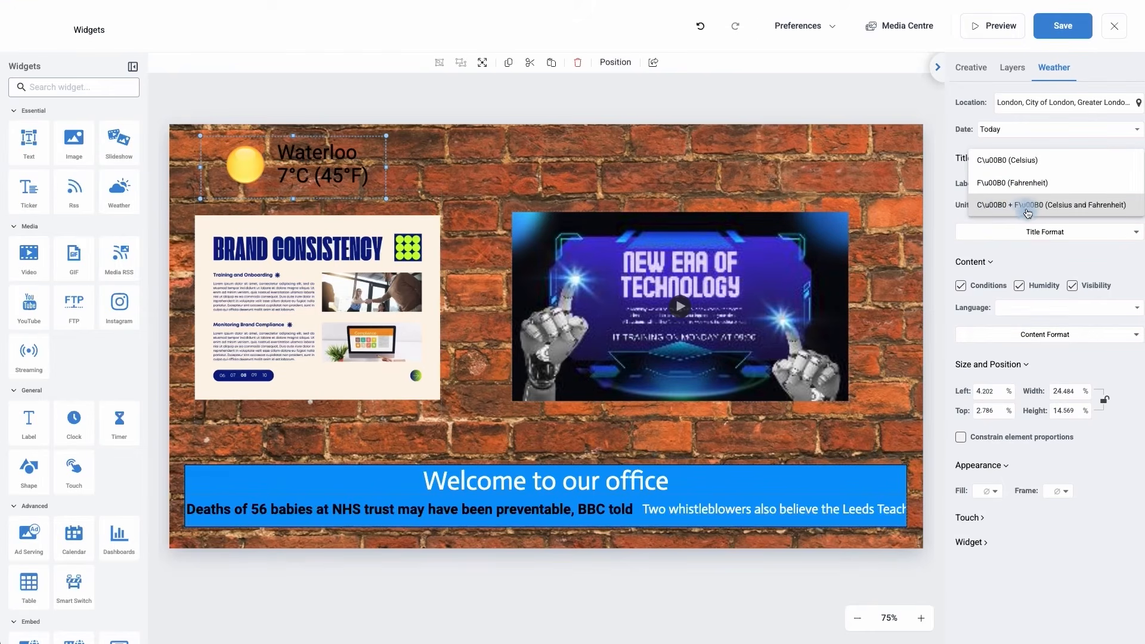
pyautogui.click(1021, 160)
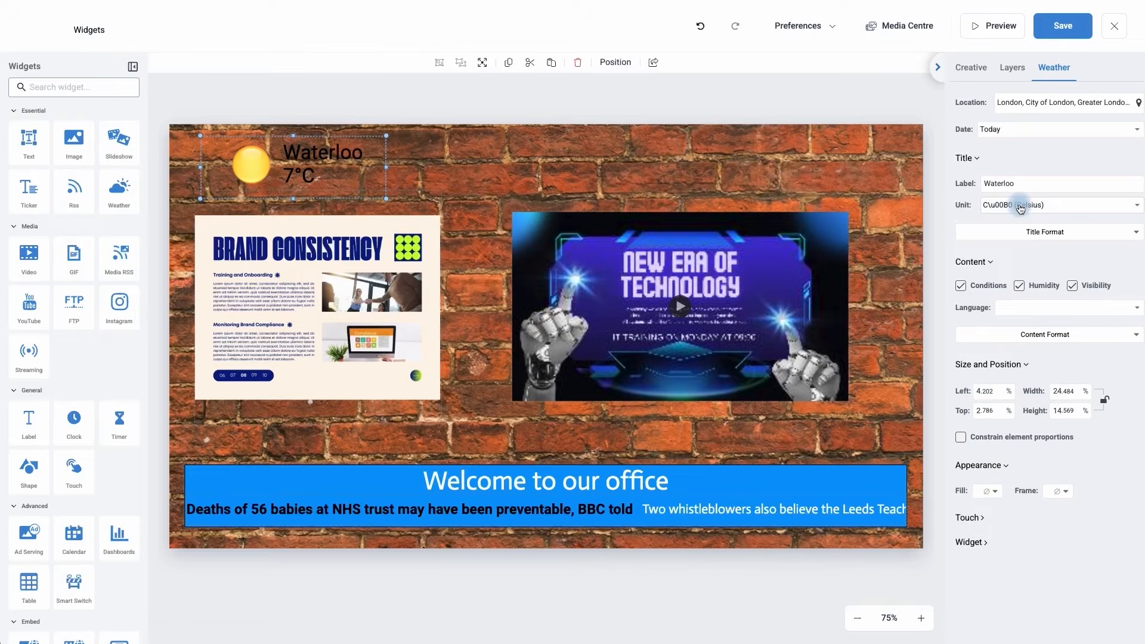
# Change the weather title's text colour to white, keeping Roboto at size 34
pyautogui.click(1016, 232)
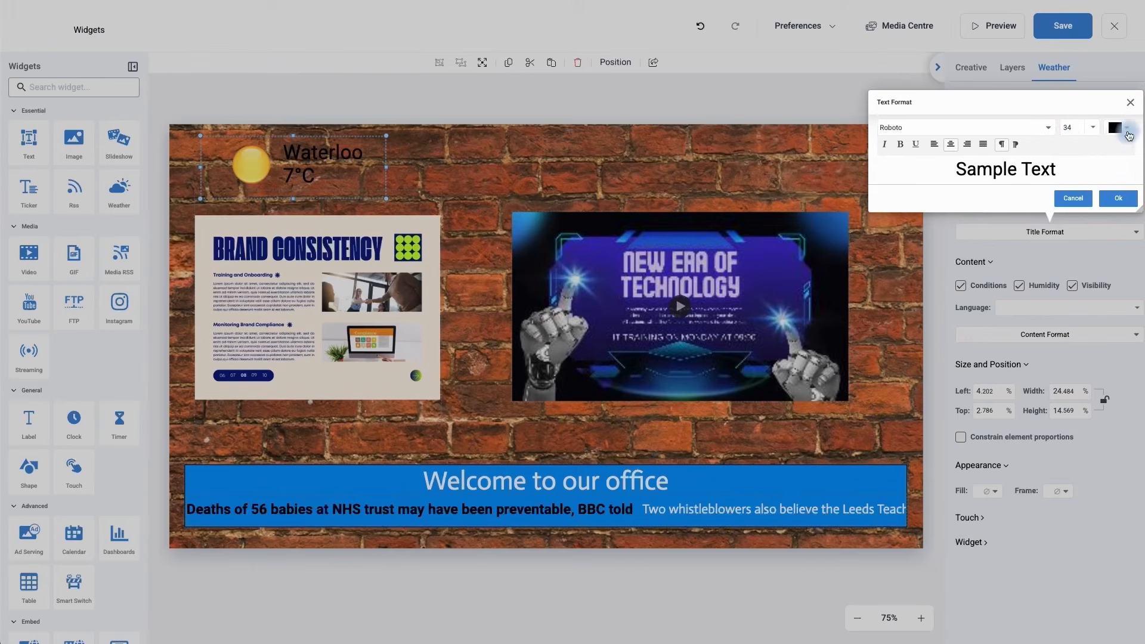
pyautogui.click(1127, 134)
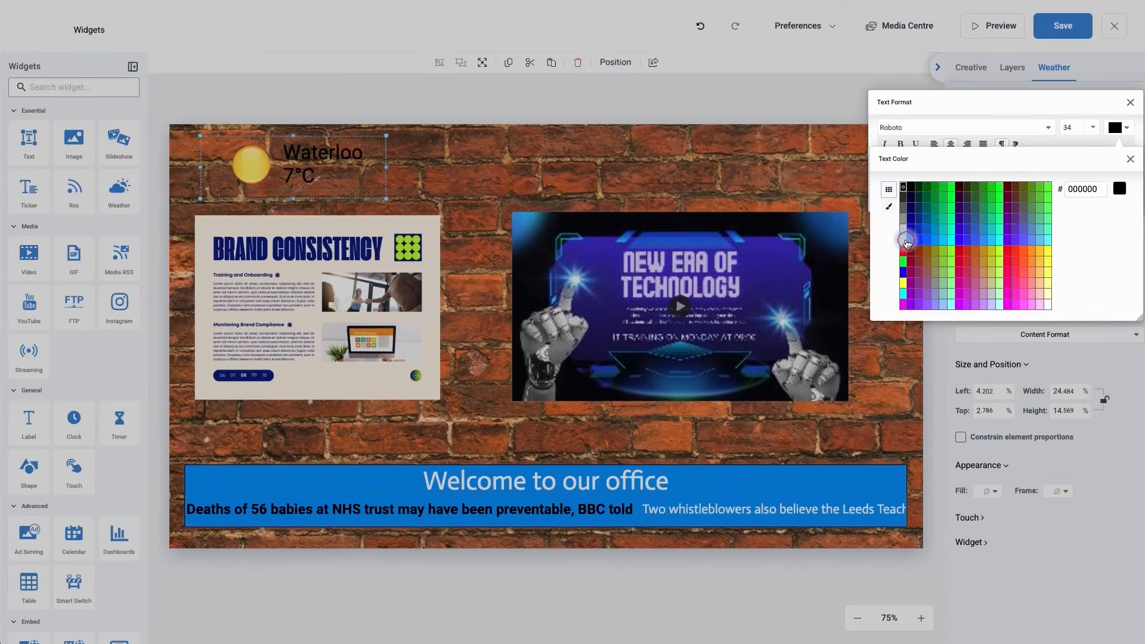
pyautogui.click(1129, 159)
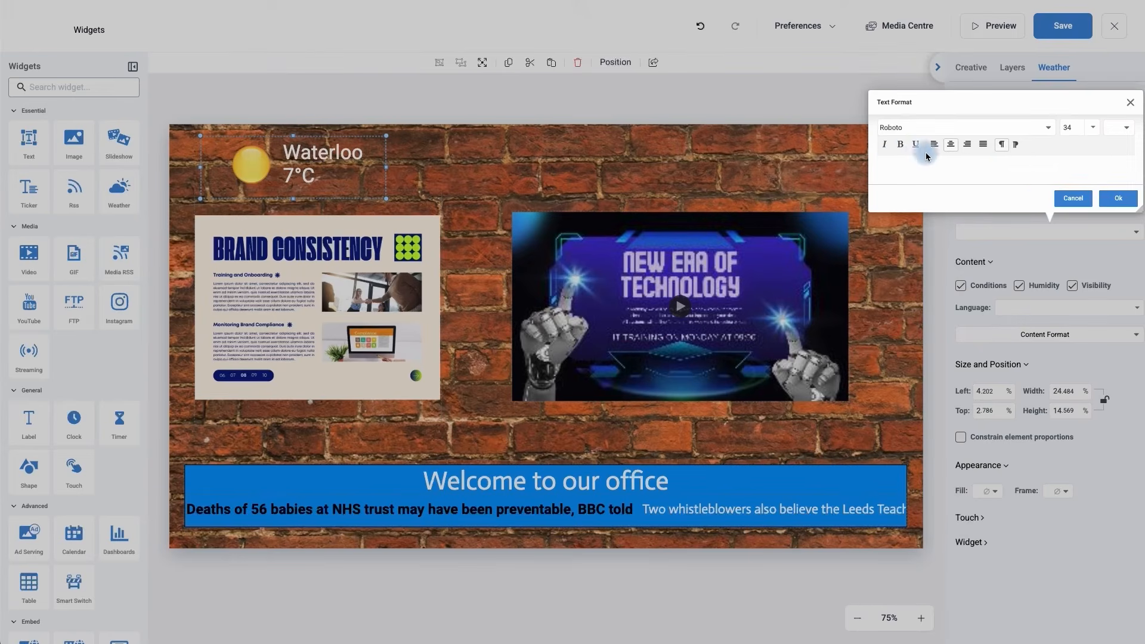
pyautogui.click(1110, 198)
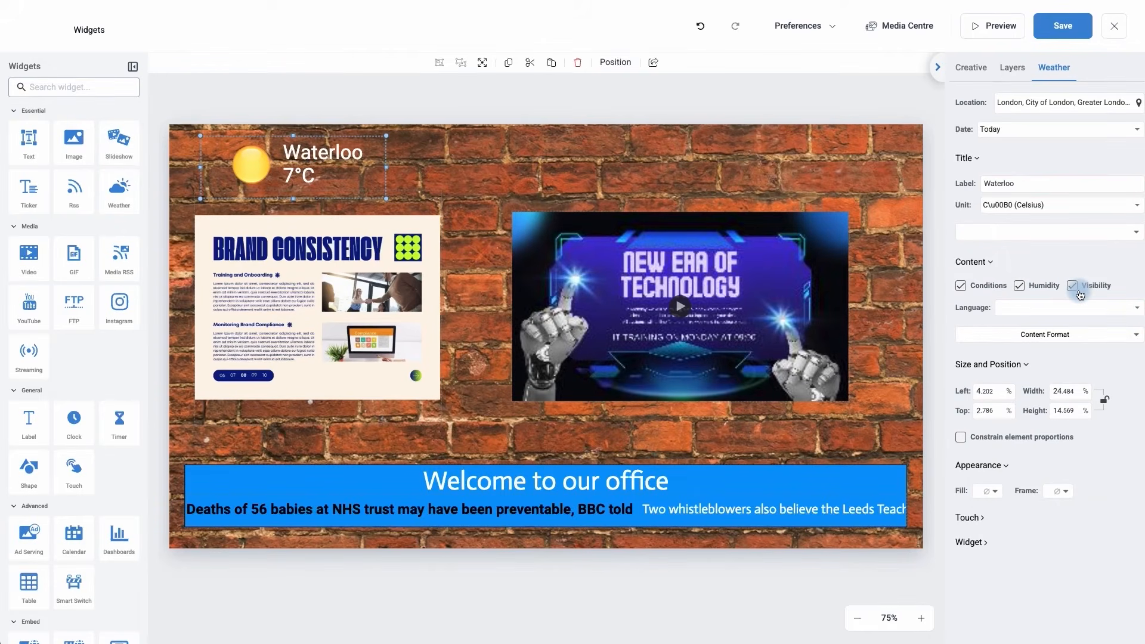
# Turn off Visibility and Humidity in the weather content and set its language to Default
pyautogui.click(1078, 291)
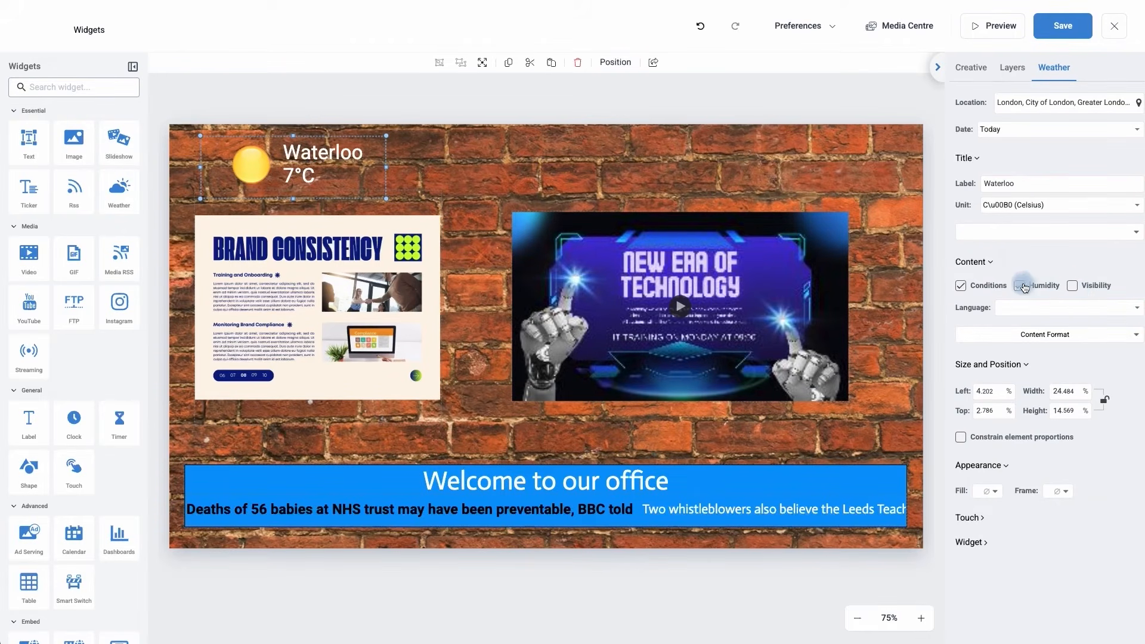
pyautogui.click(1018, 287)
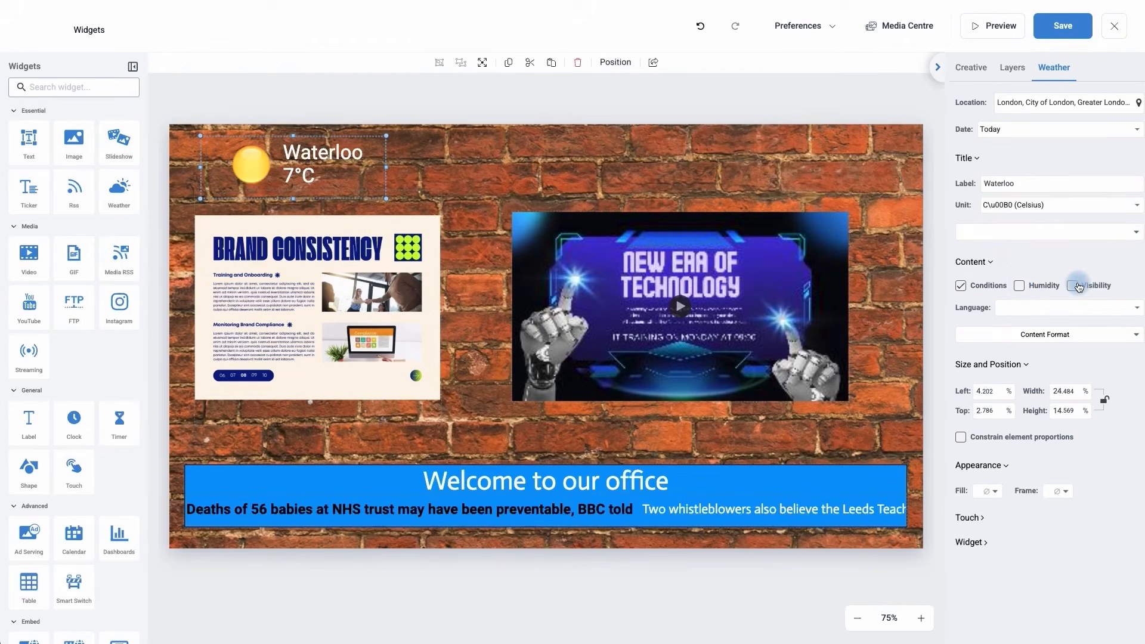
pyautogui.click(1075, 309)
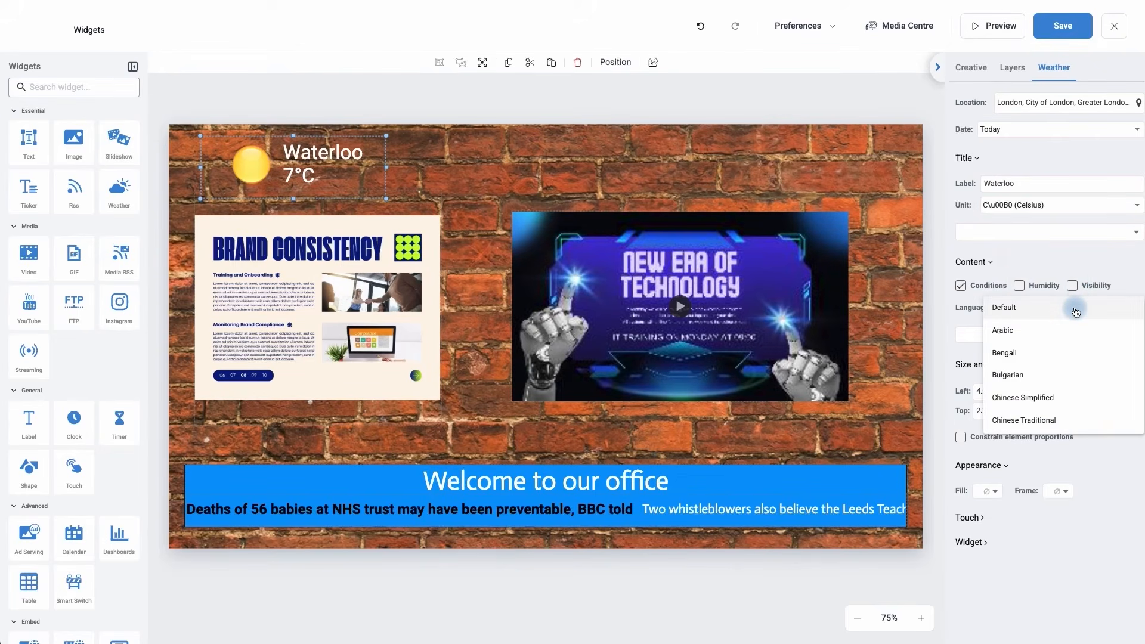
pyautogui.click(1076, 309)
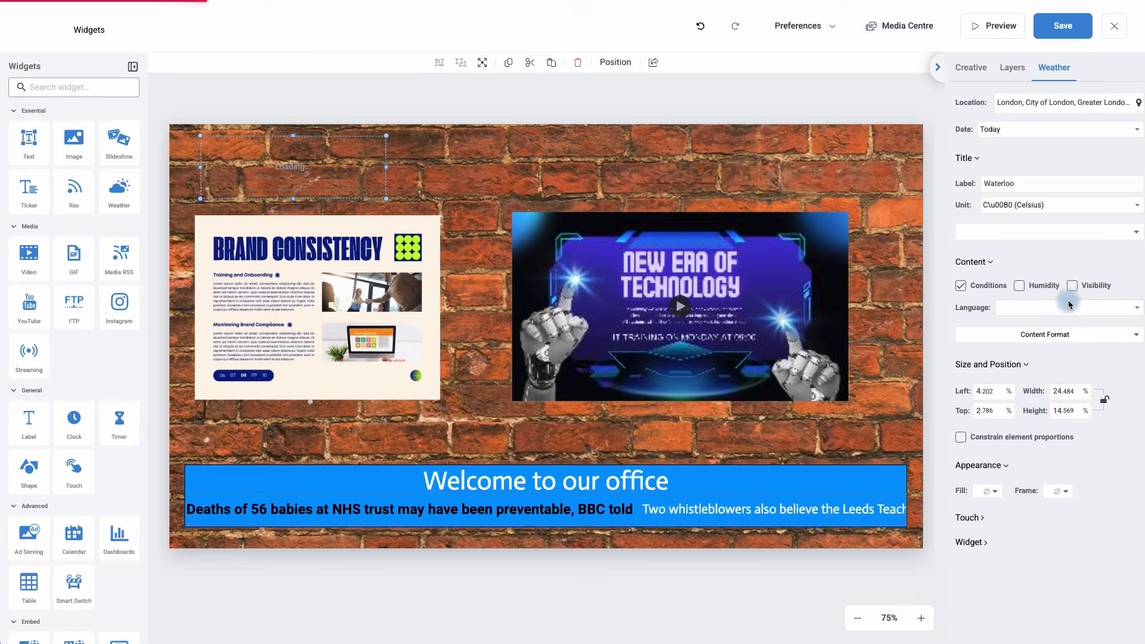
pyautogui.click(1032, 335)
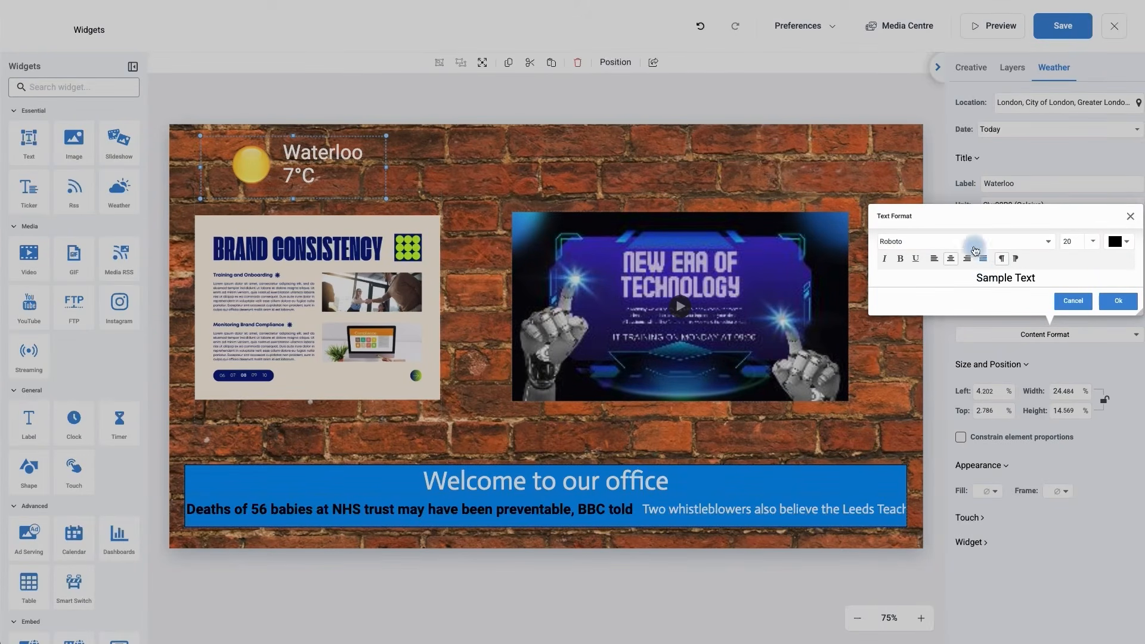
pyautogui.click(1072, 302)
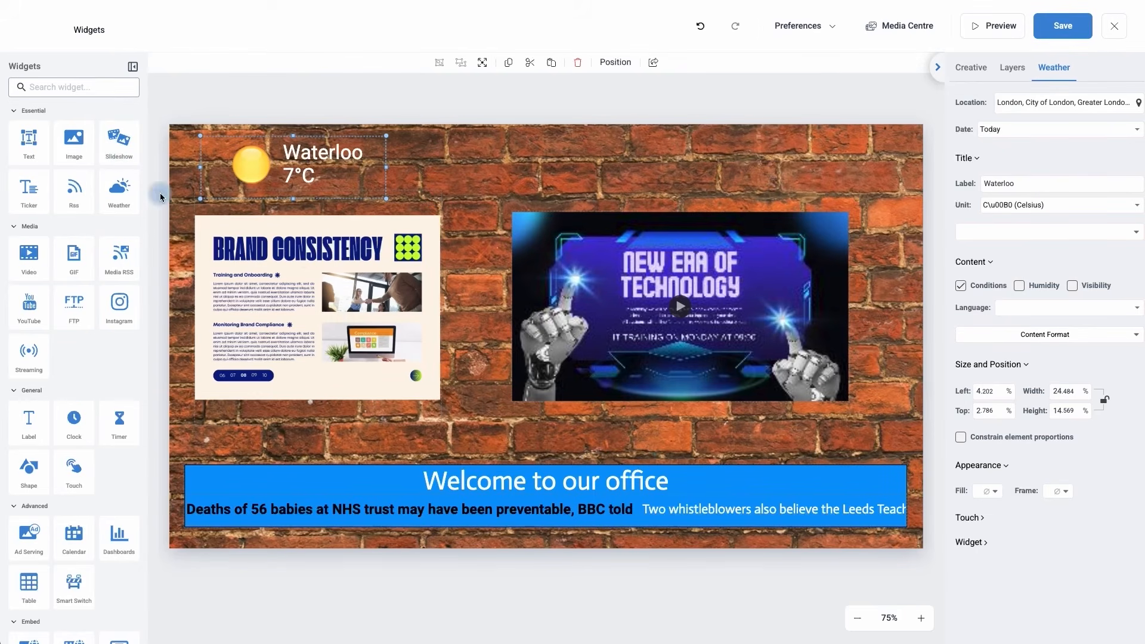
# Look through the remaining widgets, including the Dashboard Widget's third-party apps and gauges, without adding any
pyautogui.click(127, 153)
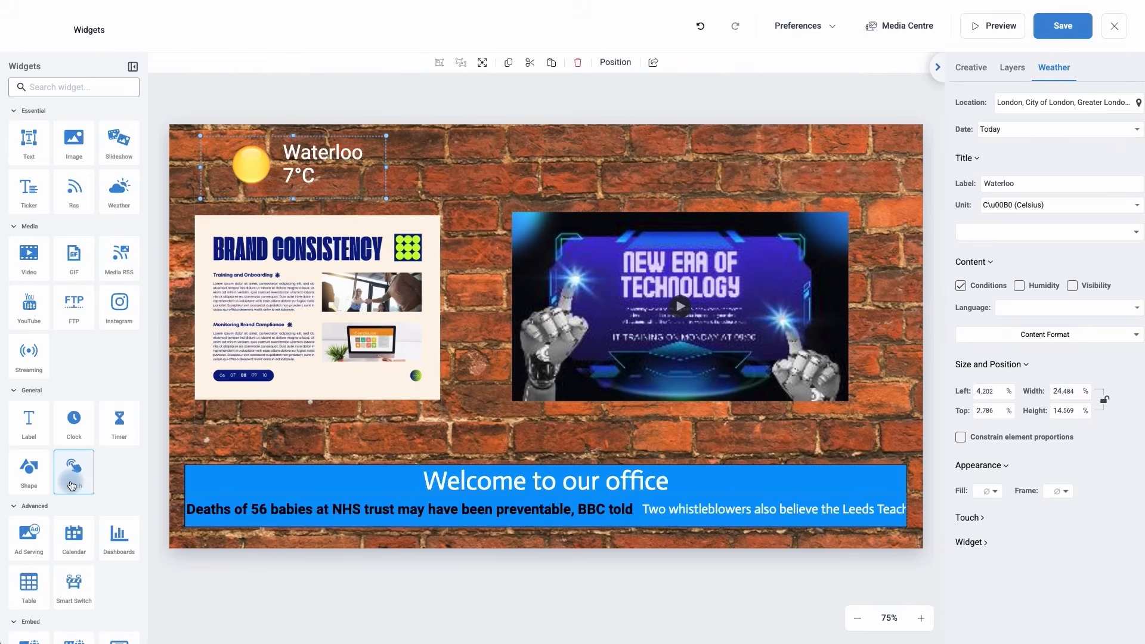
pyautogui.scroll(-1, 72, 485)
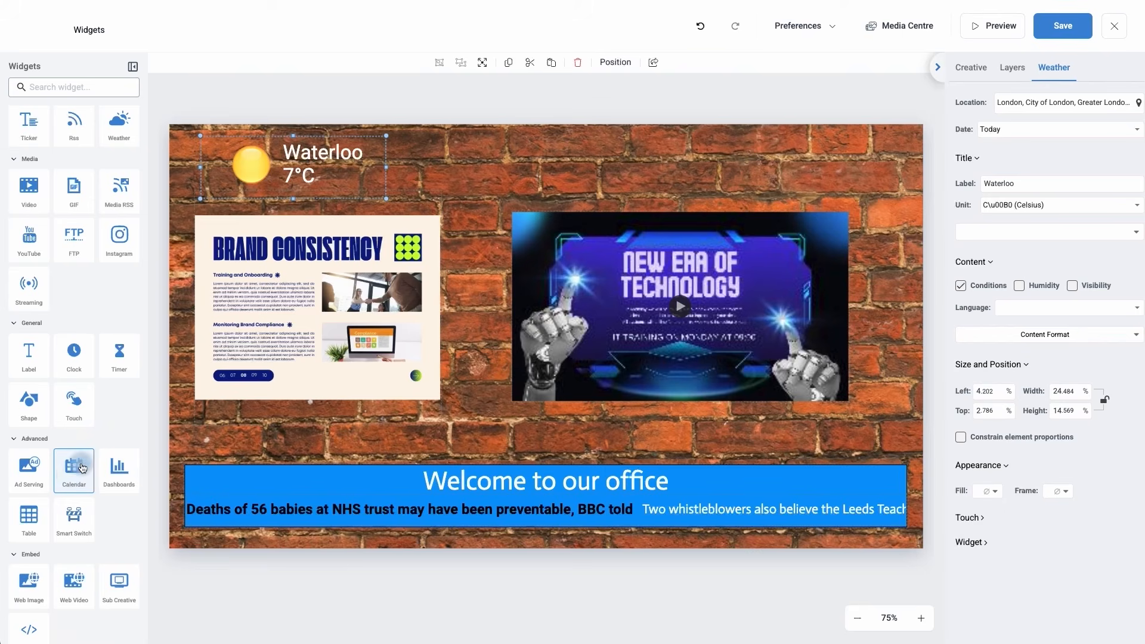
pyautogui.scroll(-1, 107, 477)
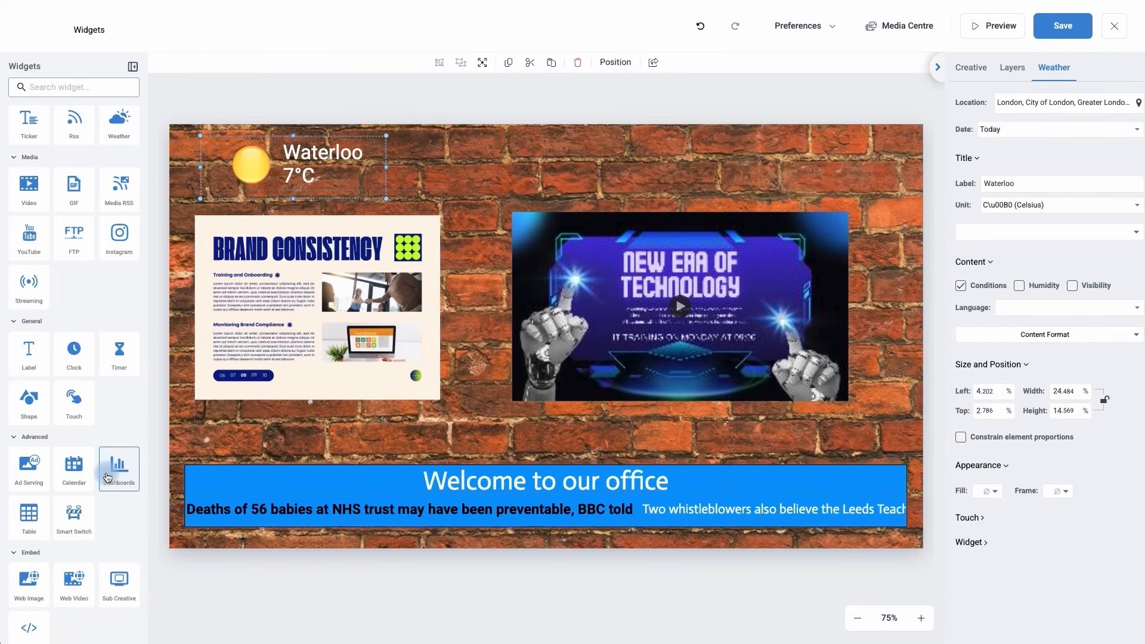
pyautogui.click(108, 477)
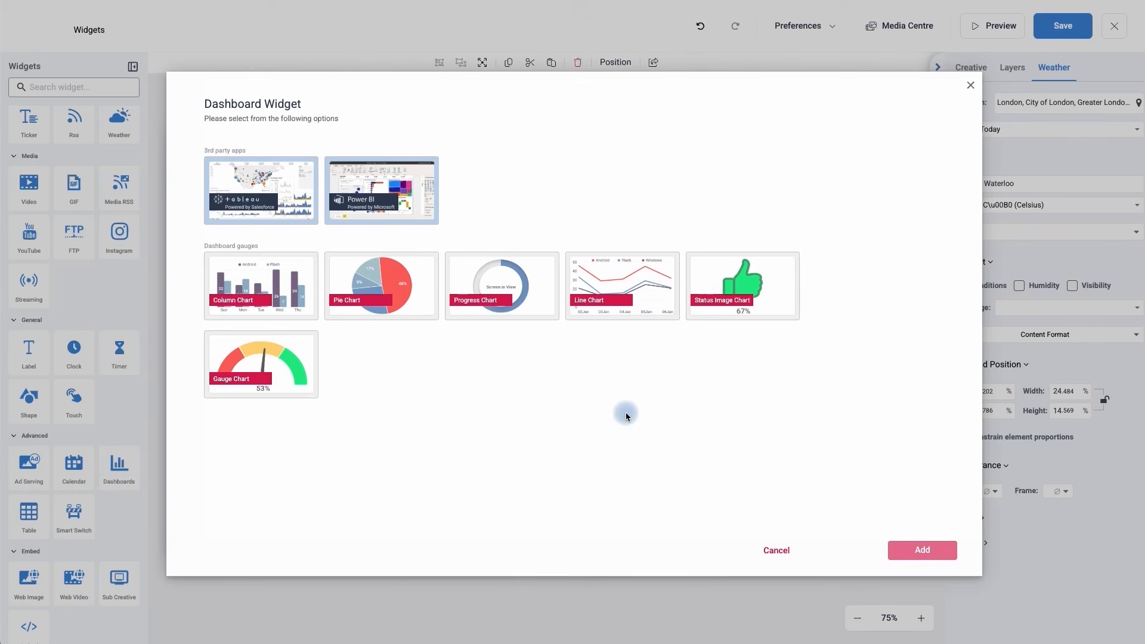
pyautogui.click(774, 550)
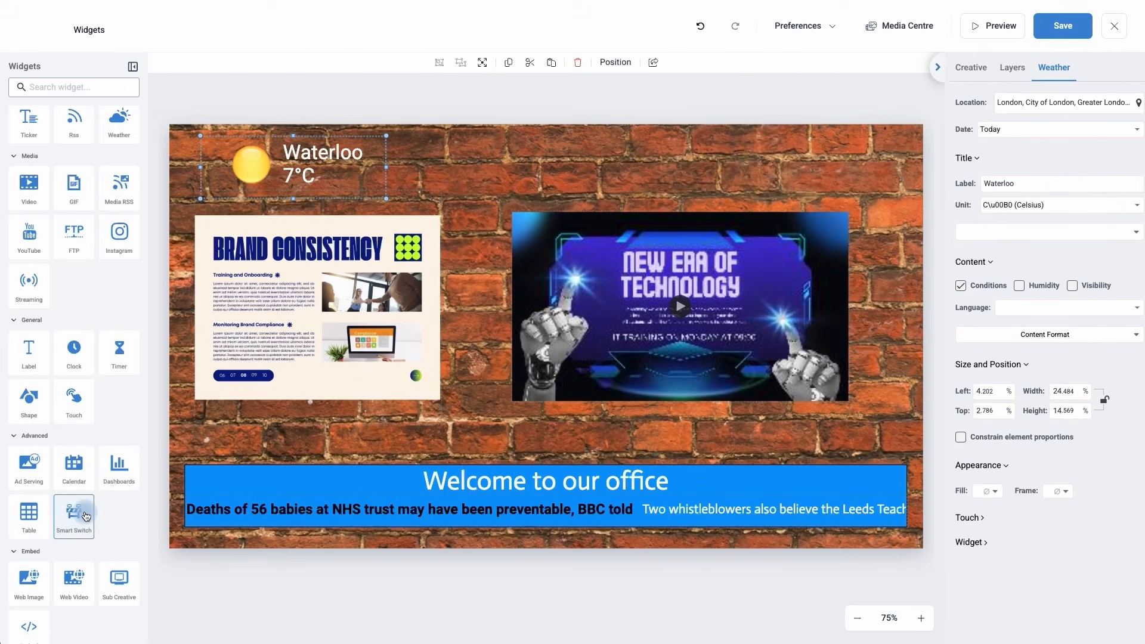
pyautogui.scroll(-1, 74, 513)
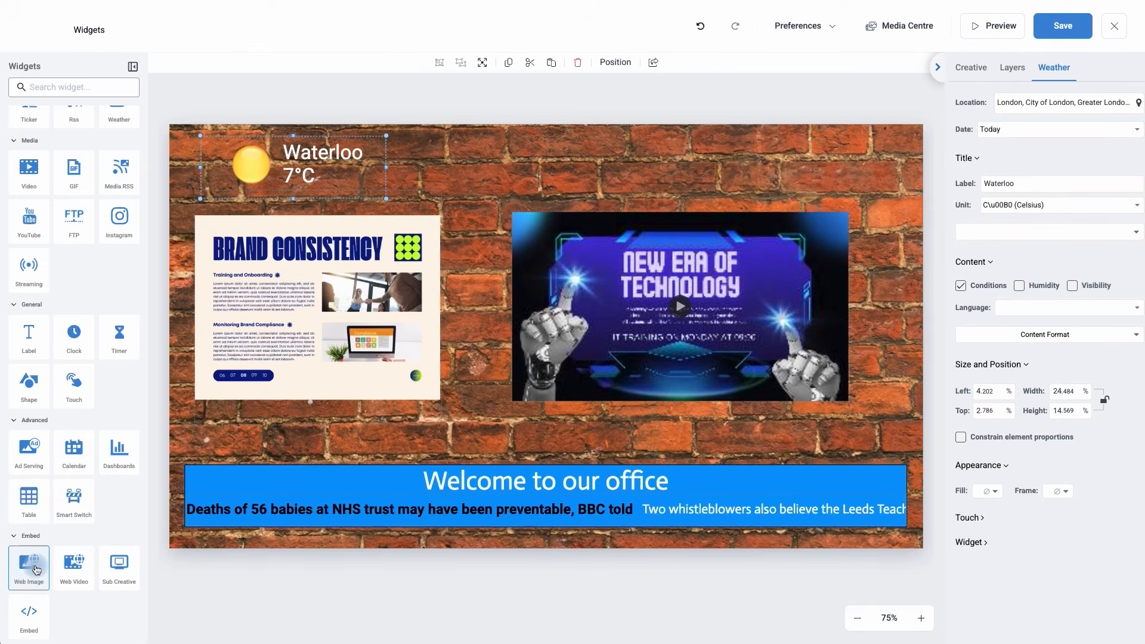
pyautogui.moveTo(36, 570); pyautogui.dragTo(76, 498)
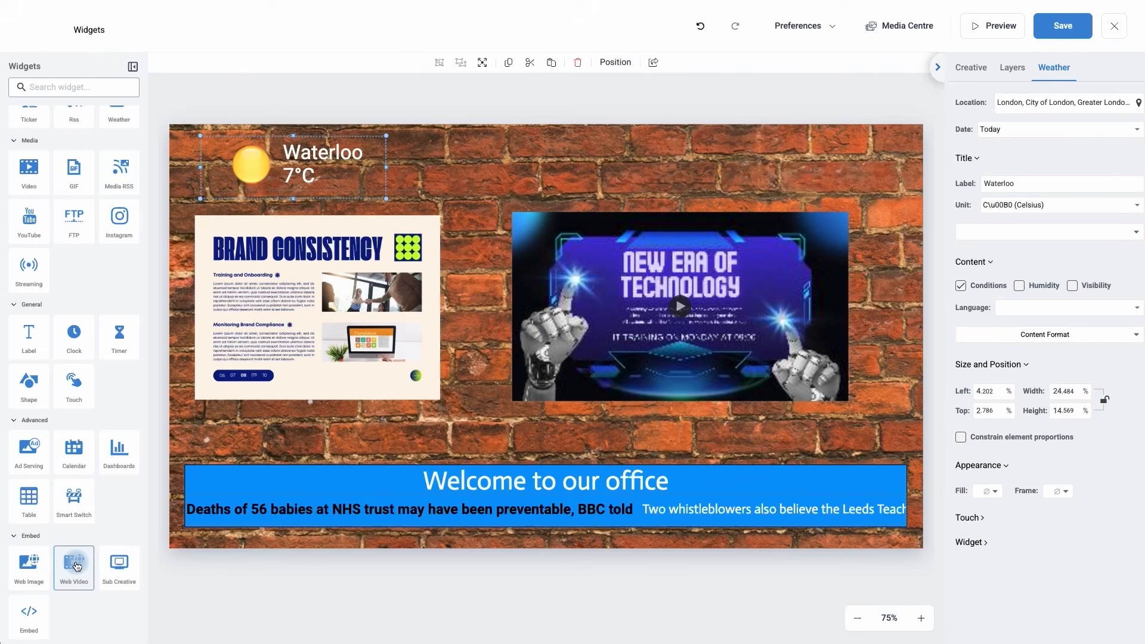